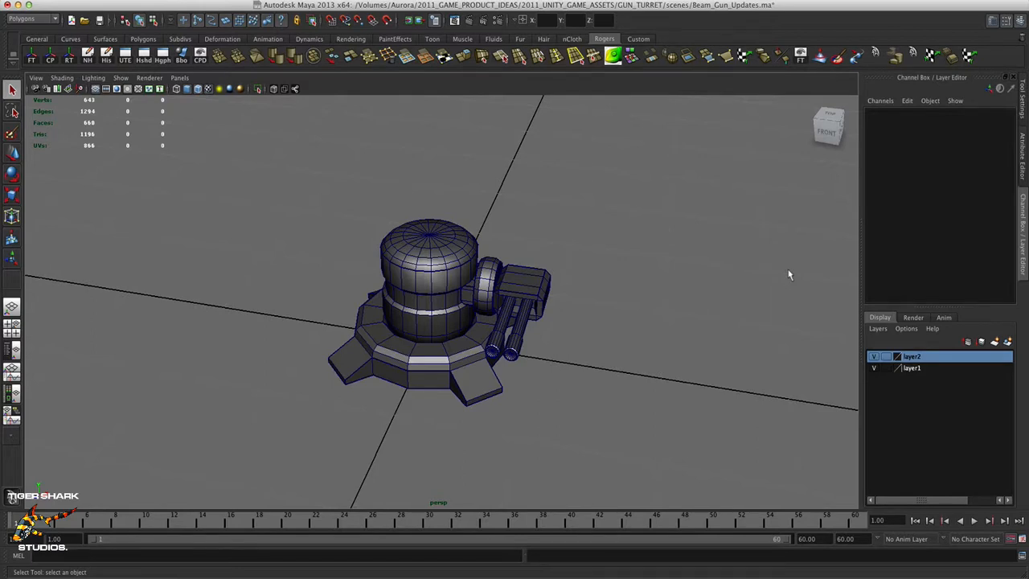
- Show the Hypershade beside the perspective view and set the blinn1 material's color to an orange-brown
{"action": "left_click_drag", "start_coordinate": [603, 284], "coordinate": [629, 276], "text": "alt"}
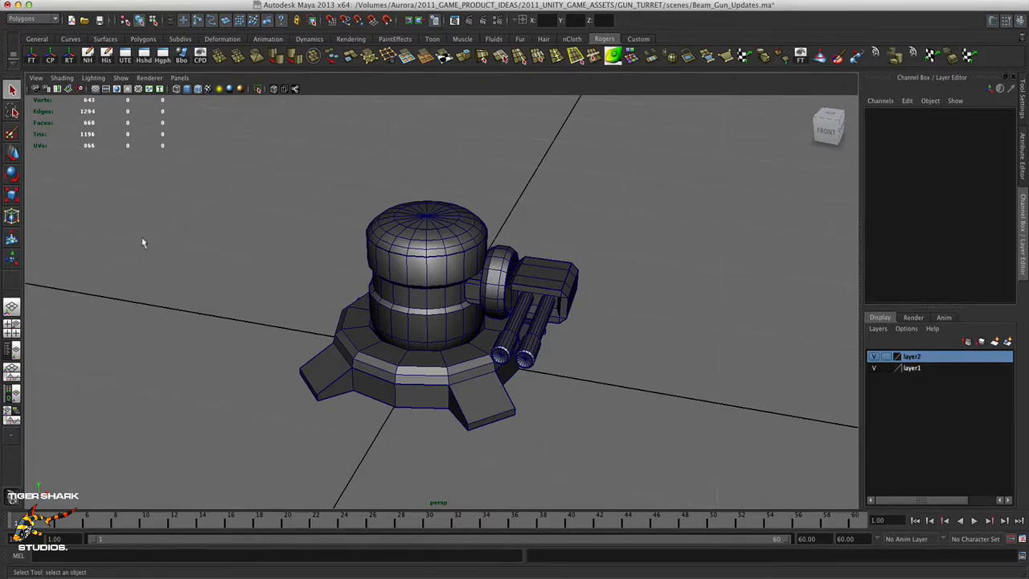
{"action": "left_click", "coordinate": [13, 396]}
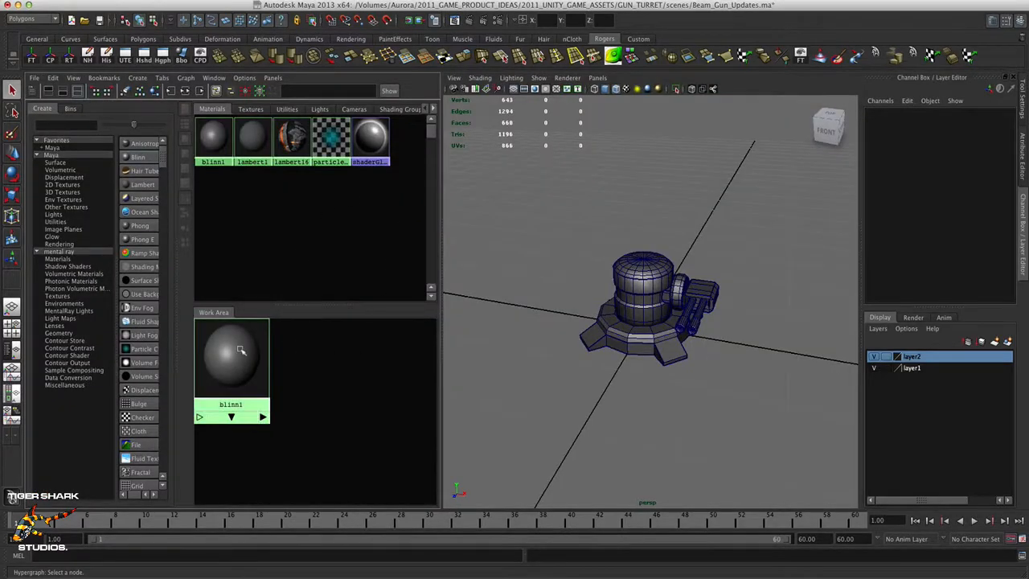
{"action": "left_click_drag", "start_coordinate": [242, 347], "coordinate": [285, 357]}
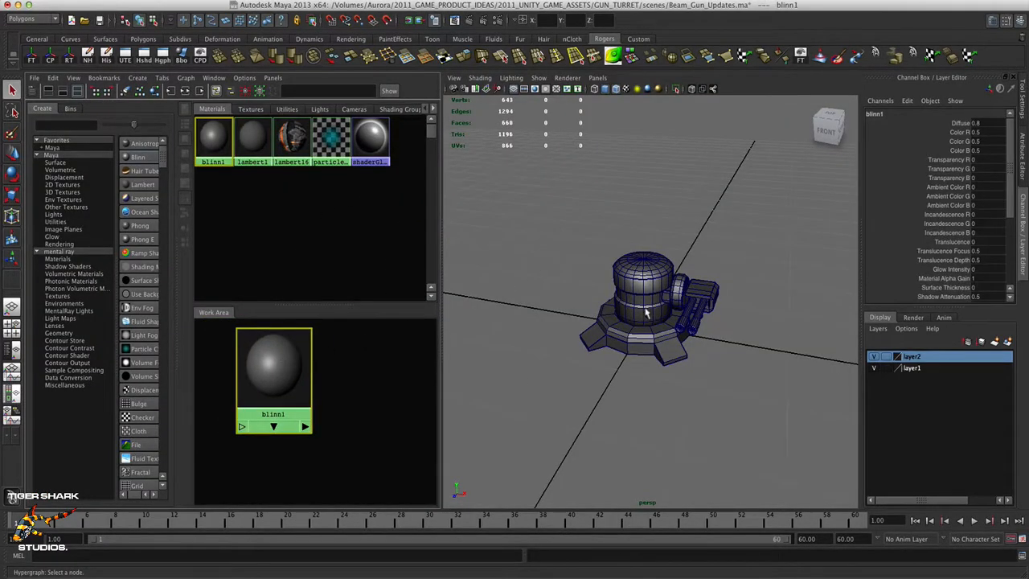
{"action": "double_click", "coordinate": [268, 367]}
{"action": "left_click", "coordinate": [884, 243]}
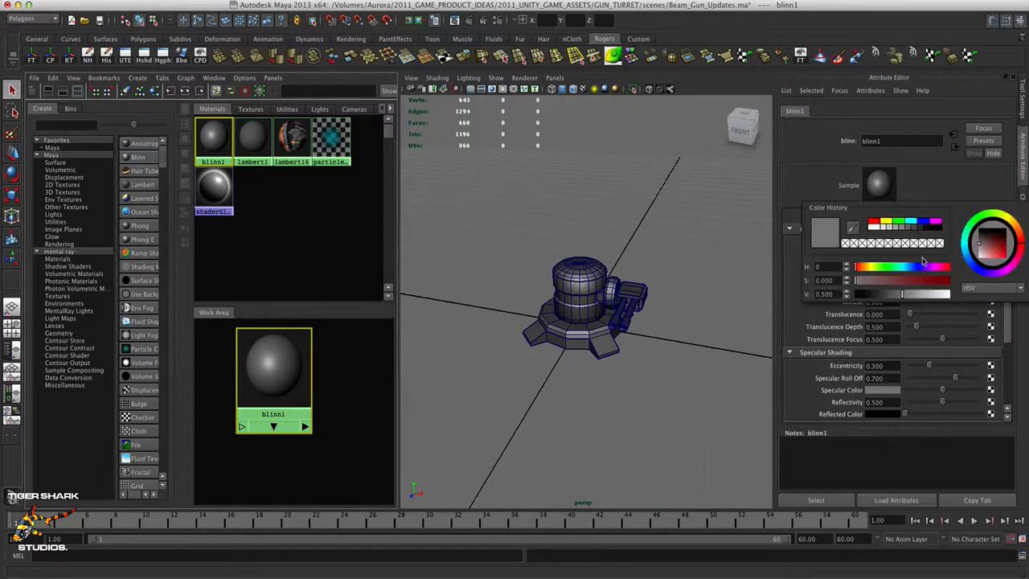
{"action": "left_click", "coordinate": [1019, 228]}
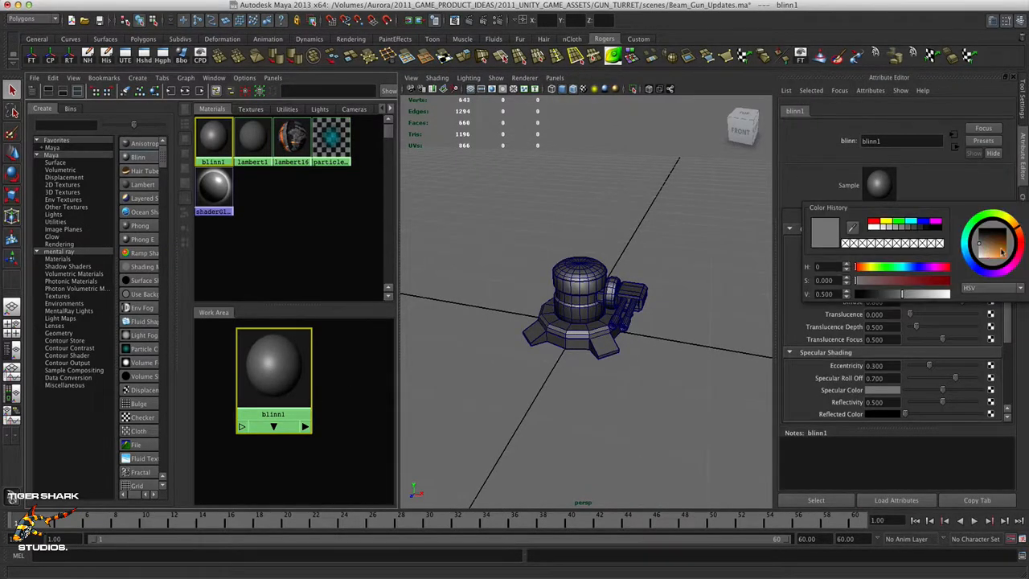
{"action": "left_click_drag", "start_coordinate": [999, 250], "coordinate": [995, 249]}
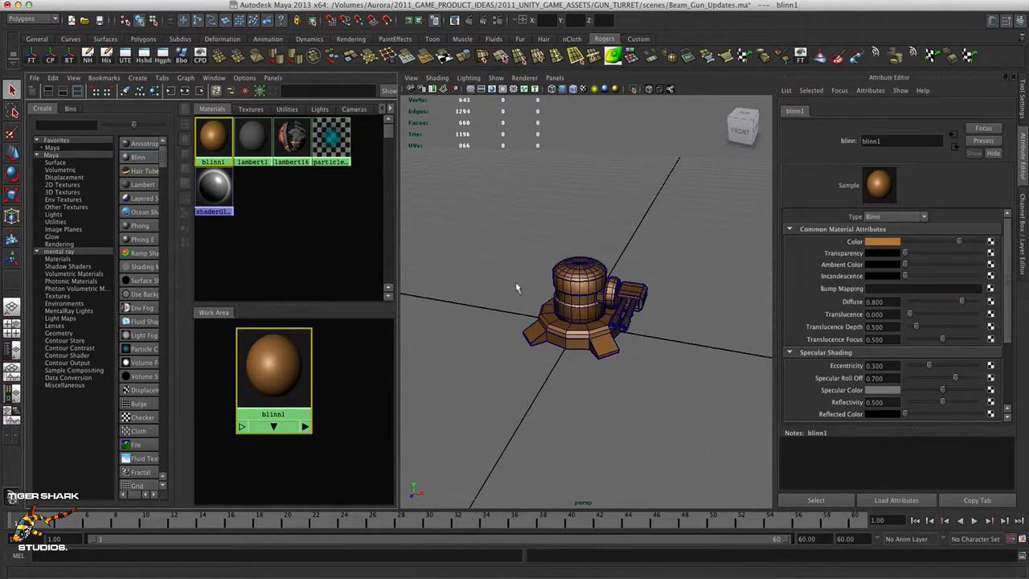
- Assign the blinn1 material to the gun part of the turret and check the model's shading
{"action": "left_click", "coordinate": [621, 320]}
{"action": "right_click_drag", "start_coordinate": [269, 366], "coordinate": [271, 341]}
{"action": "left_click", "coordinate": [627, 350]}
{"action": "right_click_drag", "start_coordinate": [601, 343], "coordinate": [652, 327], "text": "alt"}
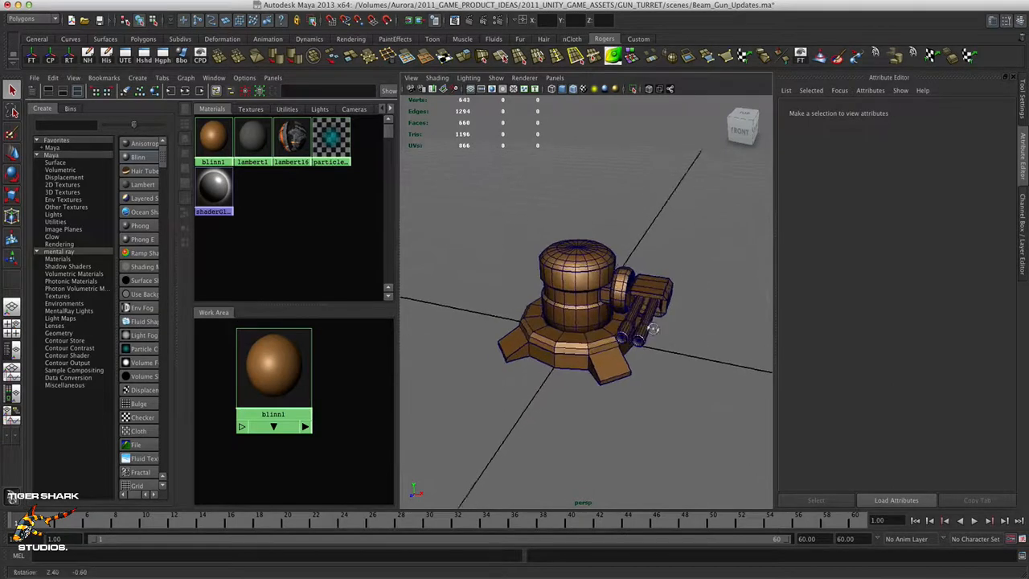
{"action": "left_click_drag", "start_coordinate": [652, 327], "coordinate": [617, 321], "text": "alt"}
{"action": "right_click_drag", "start_coordinate": [618, 320], "coordinate": [665, 328], "text": "alt"}
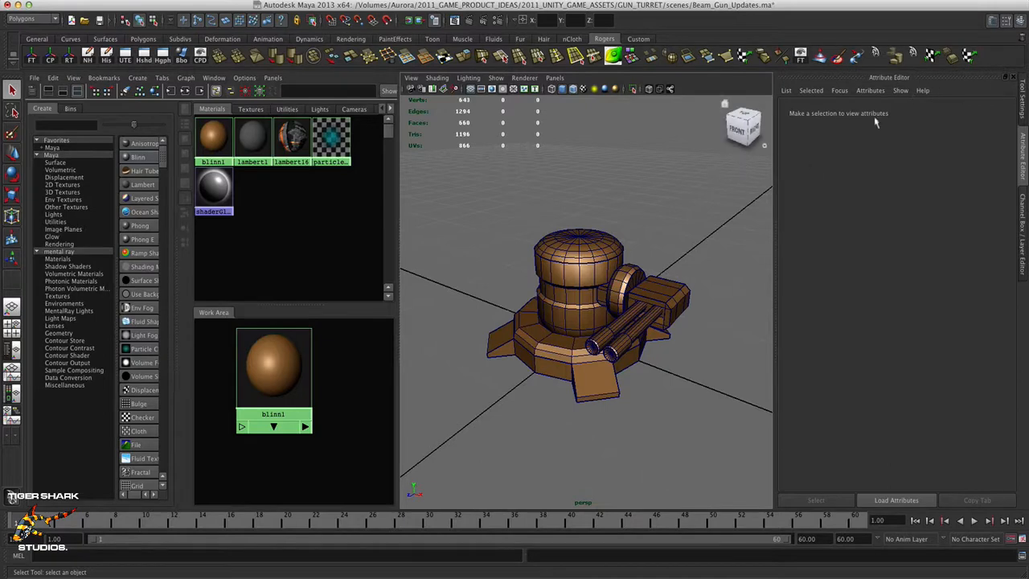
- Replace the Hypershade with the UV Texture Editor beside the perspective view
{"action": "left_click_drag", "start_coordinate": [271, 362], "coordinate": [316, 380]}
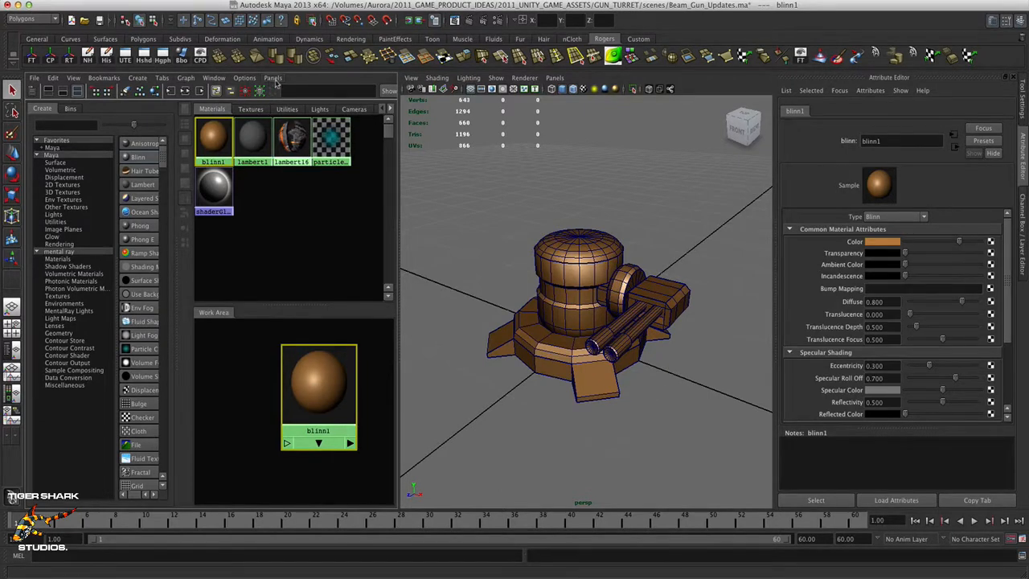
{"action": "left_click", "coordinate": [274, 79]}
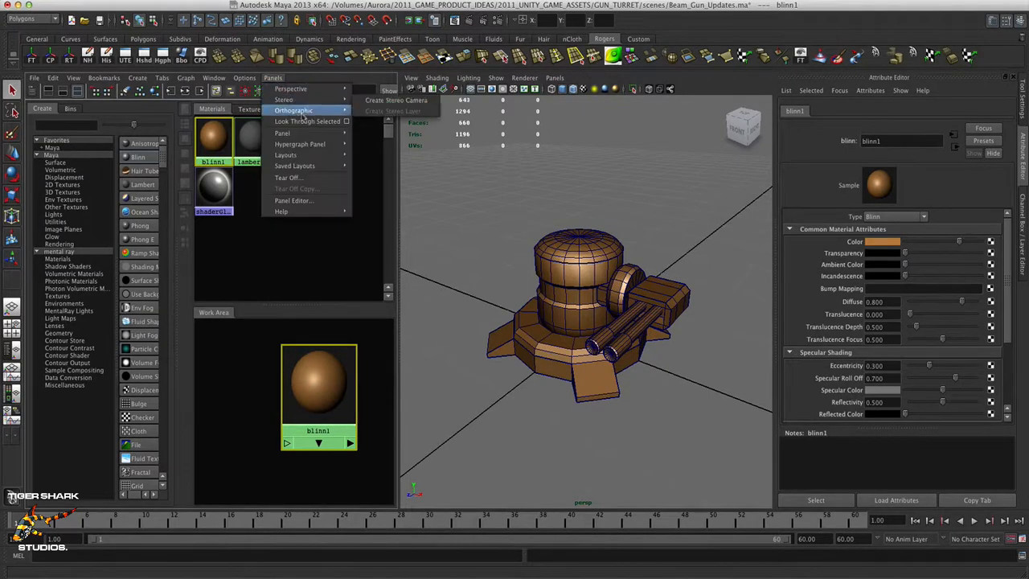
{"action": "mouse_move", "coordinate": [310, 165]}
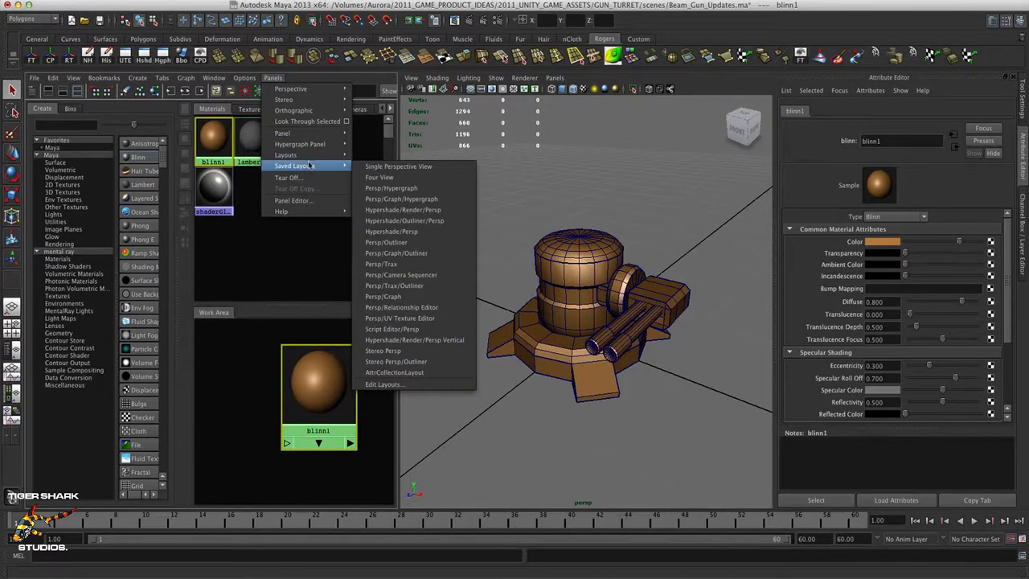
{"action": "mouse_move", "coordinate": [312, 134]}
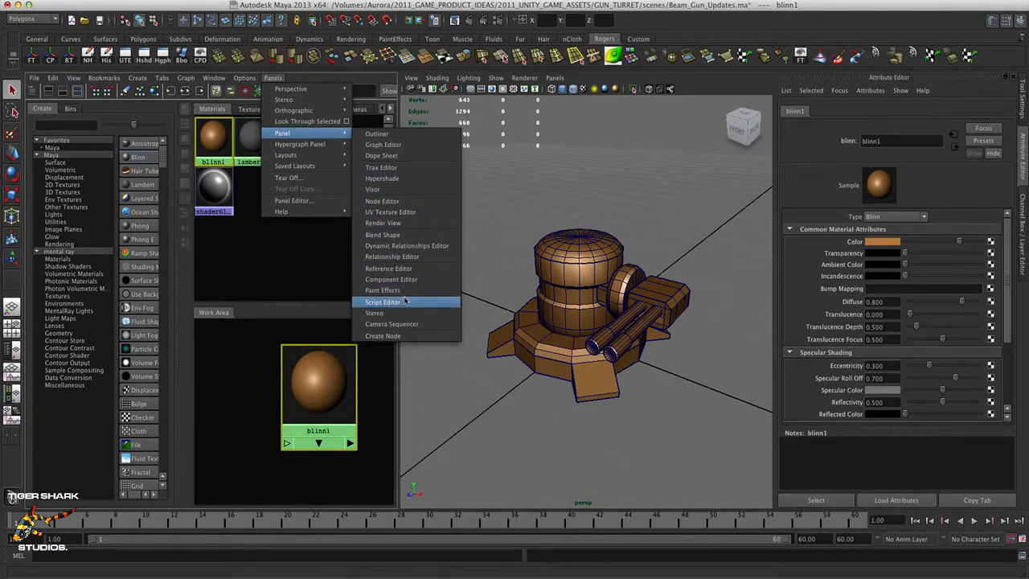
{"action": "left_click", "coordinate": [391, 211]}
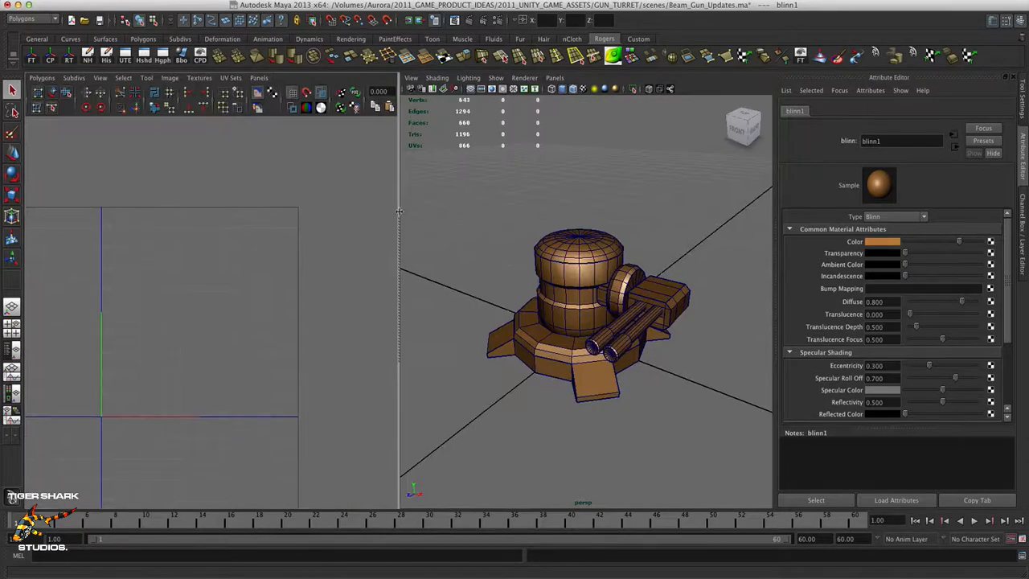
- Select all turret meshes and examine their combined UV layout
{"action": "left_click_drag", "start_coordinate": [461, 229], "coordinate": [698, 412]}
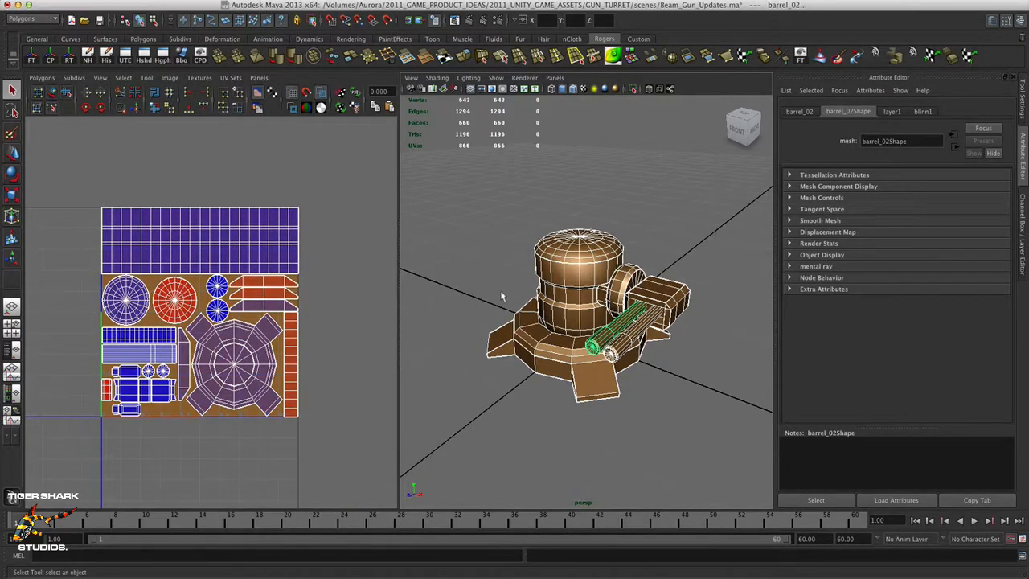
{"action": "left_click", "coordinate": [320, 95]}
{"action": "left_click", "coordinate": [321, 94]}
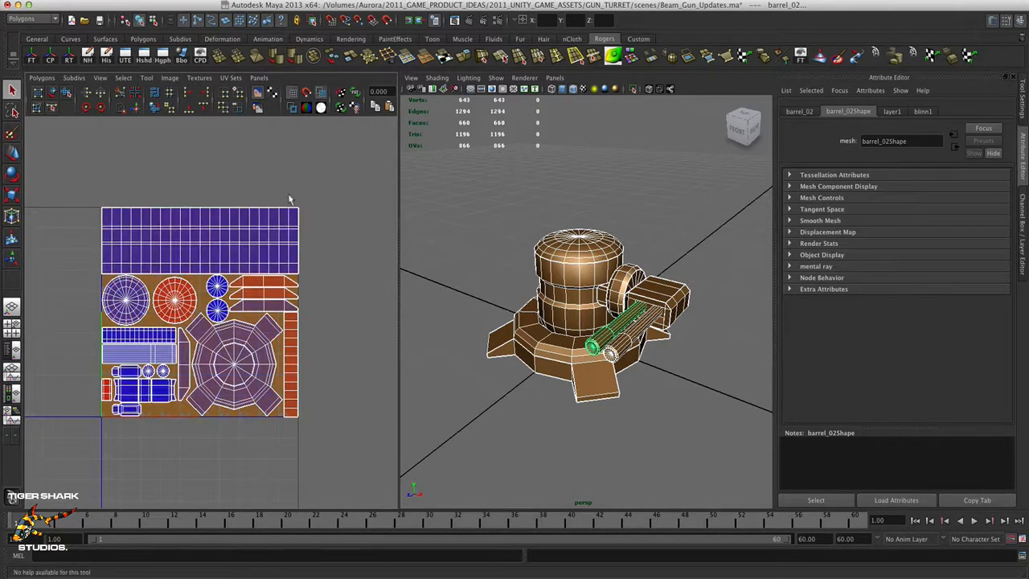
{"action": "right_click_drag", "start_coordinate": [260, 241], "coordinate": [335, 240], "text": "alt"}
{"action": "middle_click_drag", "start_coordinate": [295, 245], "coordinate": [318, 229], "text": "alt"}
{"action": "mouse_move", "coordinate": [318, 229]}
{"action": "right_mouse_down", "text": "alt"}
{"action": "mouse_move", "coordinate": [283, 233]}
{"action": "mouse_move", "coordinate": [329, 227]}
{"action": "right_mouse_up", "text": "alt"}
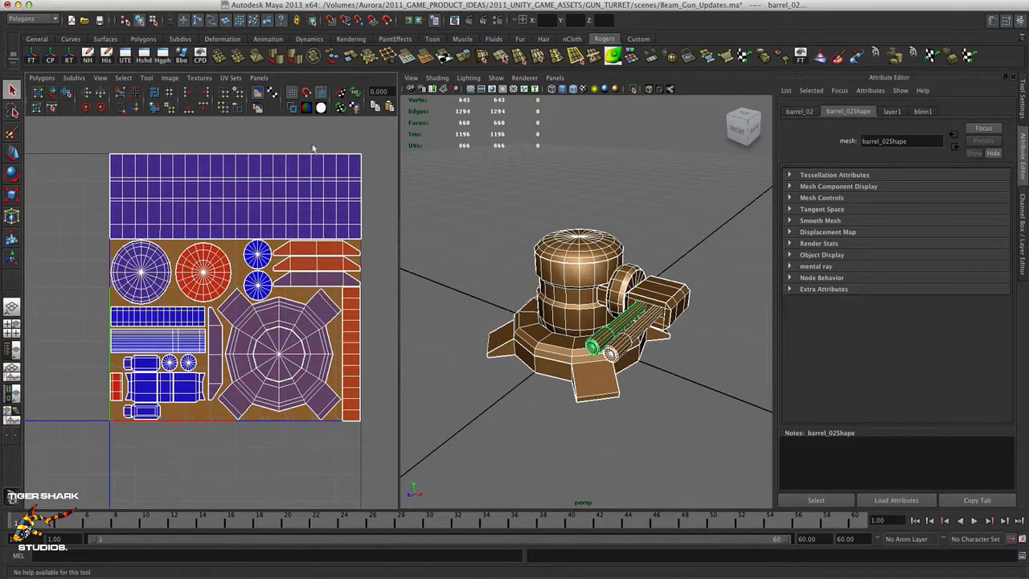
- Bring the Hypershade back in place of the UV Texture Editor and select the blinn1 material
{"action": "left_click", "coordinate": [259, 78]}
{"action": "mouse_move", "coordinate": [287, 133]}
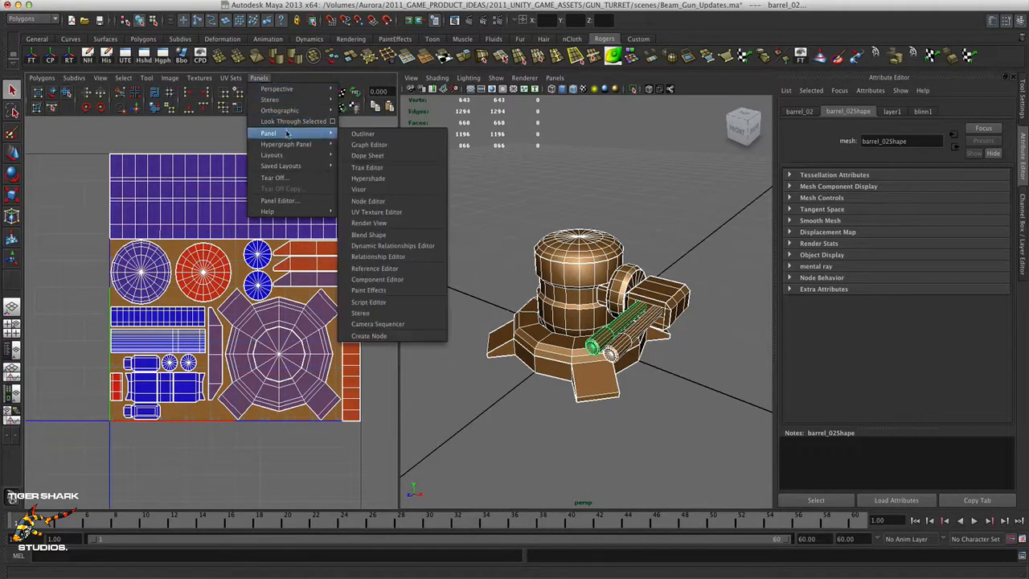
{"action": "left_click", "coordinate": [369, 178]}
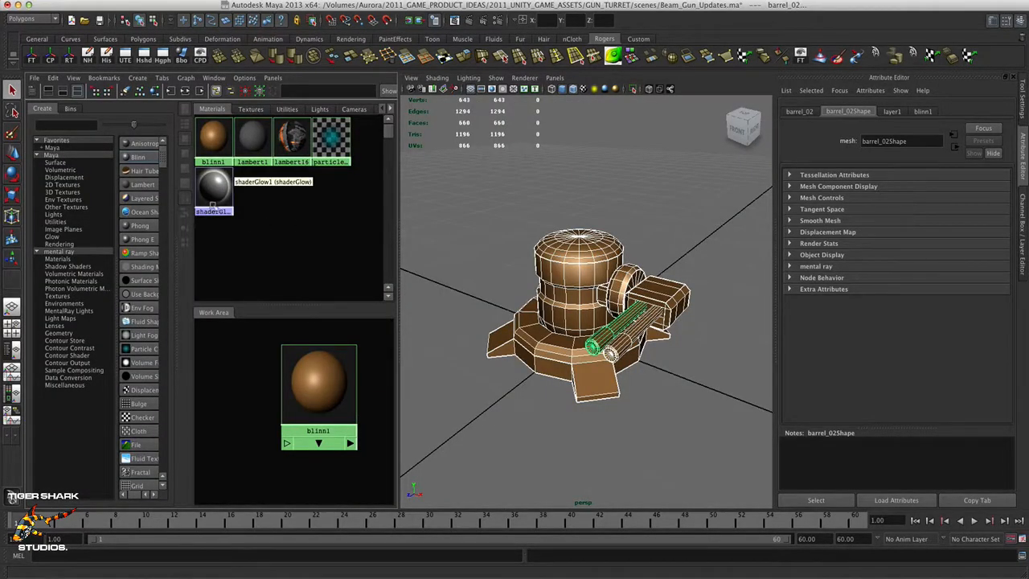
{"action": "left_click", "coordinate": [316, 371]}
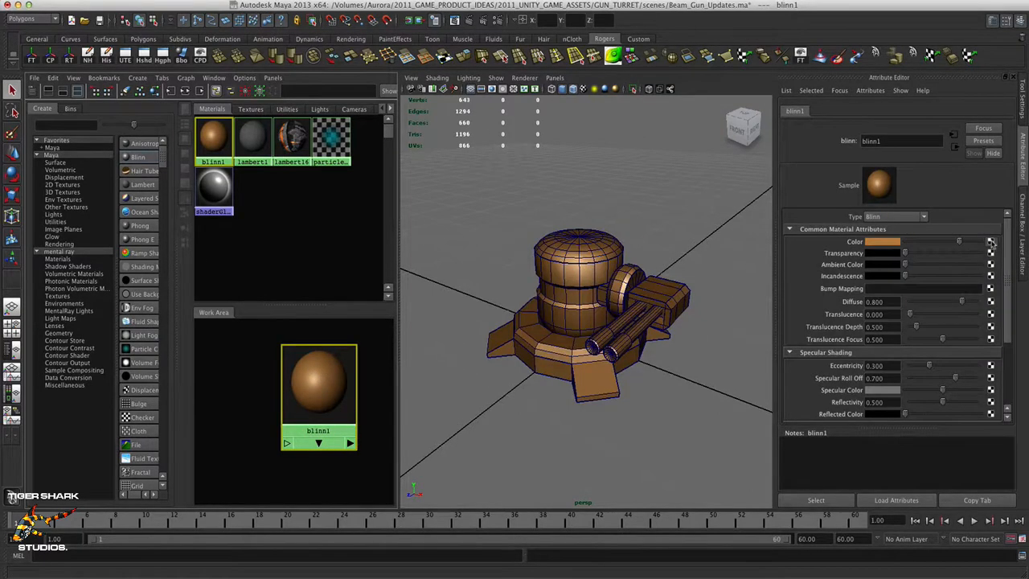
- Map a file texture to blinn1's color and load 512_UVtemp.jpg from the project's textures folder
{"action": "left_click", "coordinate": [992, 242]}
{"action": "left_click", "coordinate": [950, 243]}
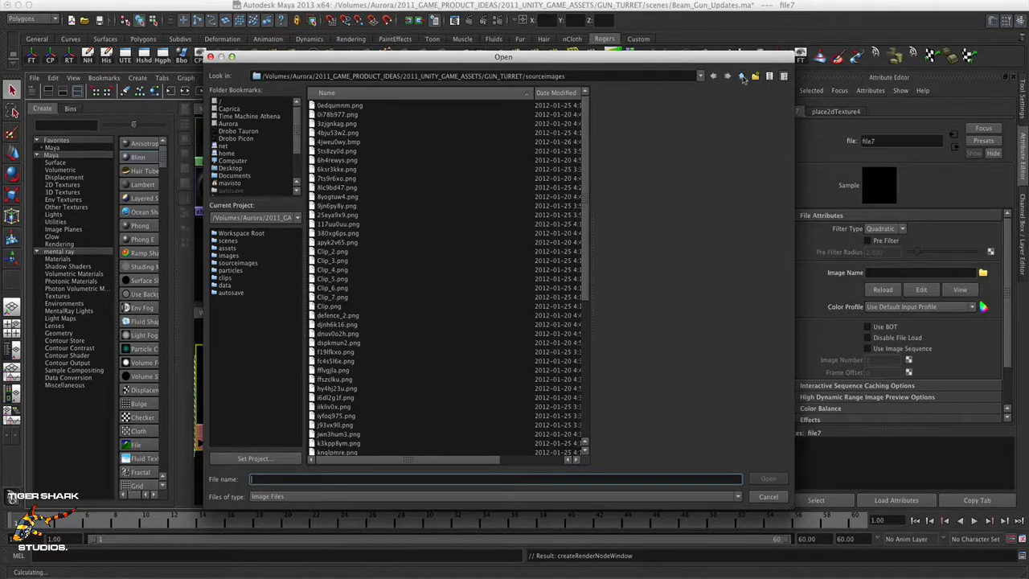
{"action": "left_click", "coordinate": [742, 76]}
{"action": "double_click", "coordinate": [328, 333]}
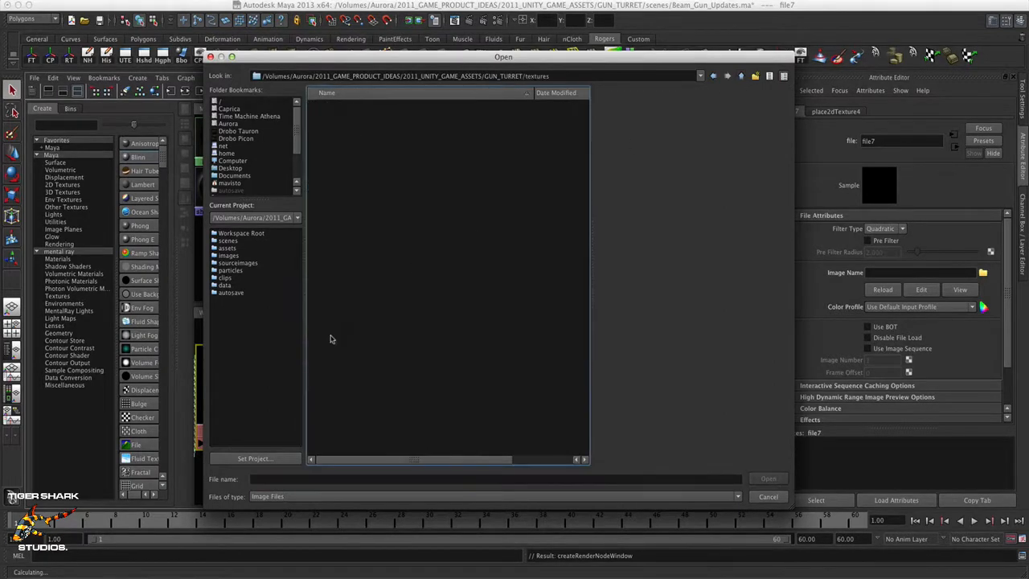
{"action": "left_click", "coordinate": [338, 106]}
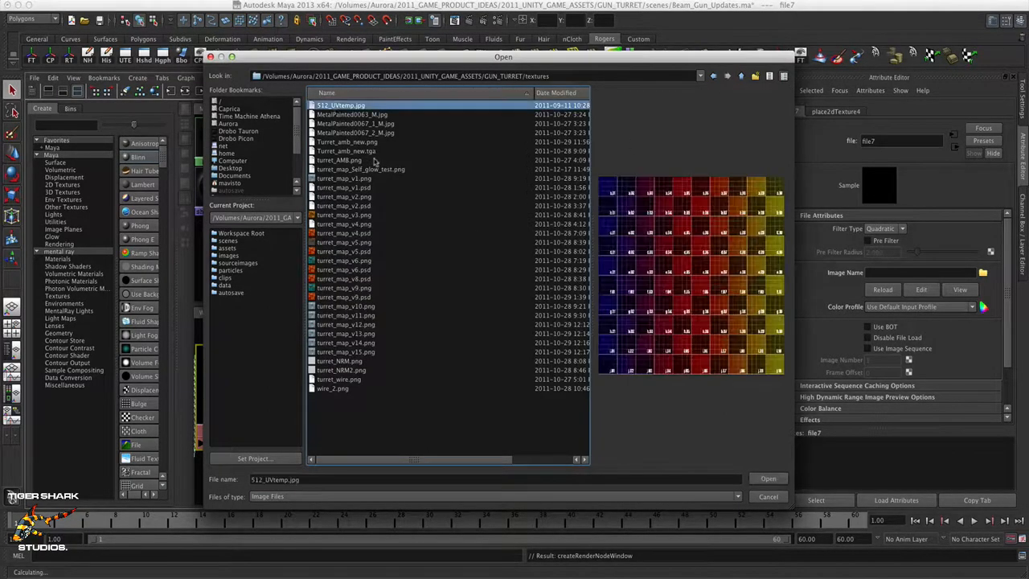
{"action": "left_click", "coordinate": [768, 479]}
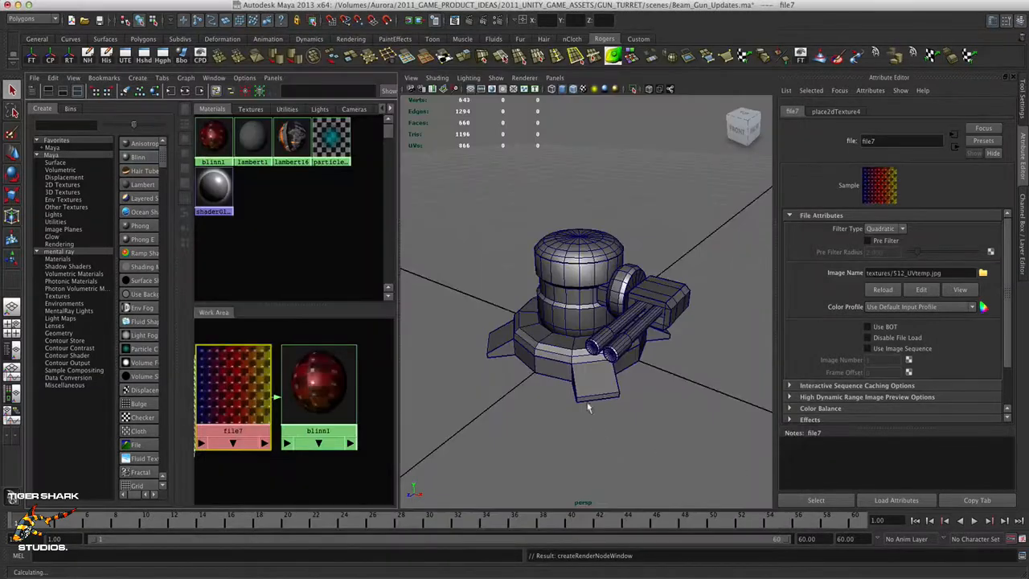
- Assign blinn1 to all turret meshes, turn on textured display, and inspect the UV test texture around the model
{"action": "left_click_drag", "start_coordinate": [457, 261], "coordinate": [712, 434]}
{"action": "right_click_drag", "start_coordinate": [311, 393], "coordinate": [312, 375]}
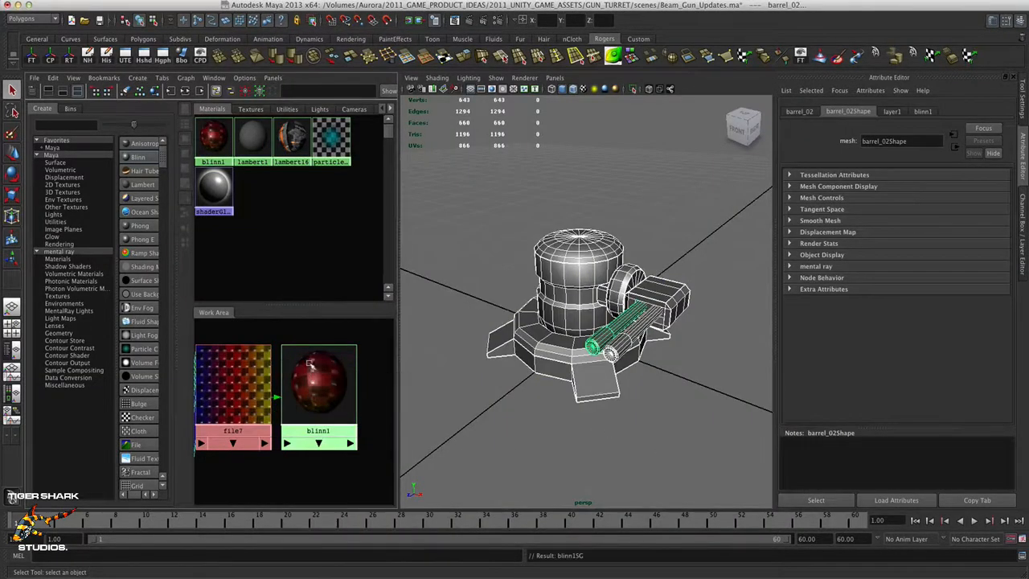
{"action": "key", "text": "6"}
{"action": "left_click", "coordinate": [545, 447]}
{"action": "right_click_drag", "start_coordinate": [545, 447], "coordinate": [416, 243], "text": "alt"}
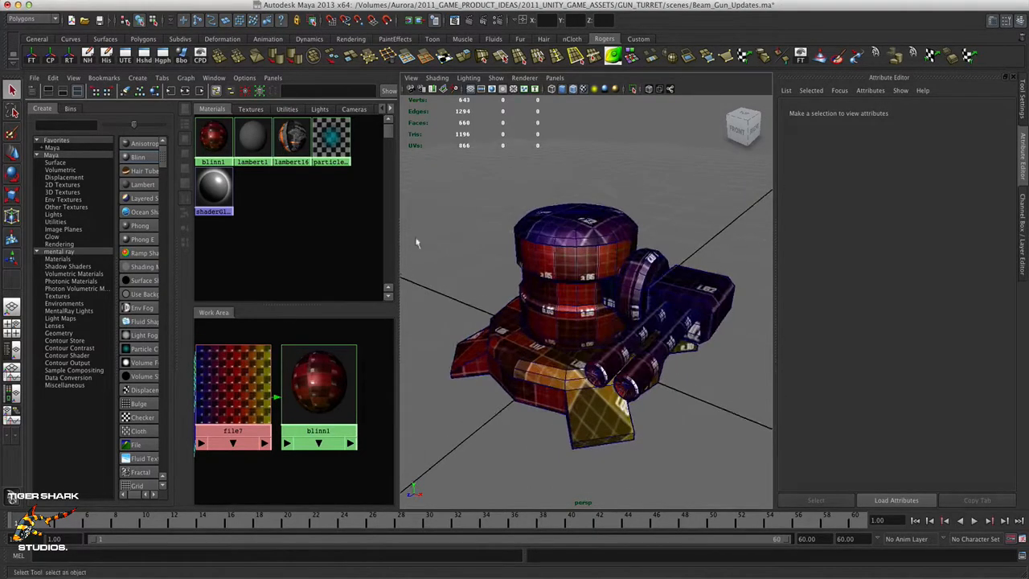
{"action": "left_click_drag", "start_coordinate": [547, 344], "coordinate": [680, 349], "text": "alt"}
{"action": "right_click_drag", "start_coordinate": [555, 350], "coordinate": [616, 360], "text": "alt"}
{"action": "left_click_drag", "start_coordinate": [616, 360], "coordinate": [684, 370], "text": "alt"}
{"action": "right_click_drag", "start_coordinate": [684, 371], "coordinate": [599, 354], "text": "alt"}
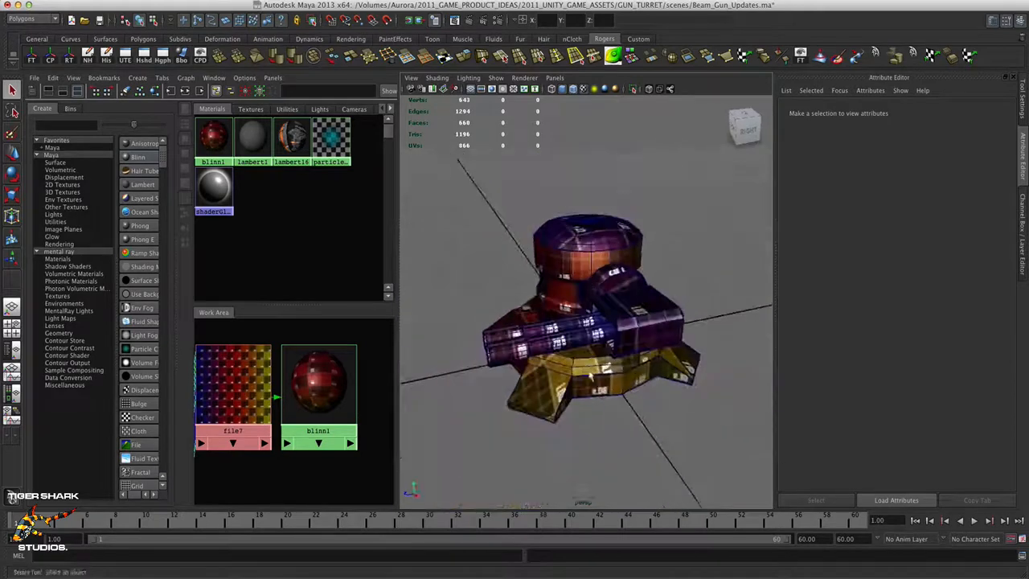
{"action": "left_click_drag", "start_coordinate": [599, 354], "coordinate": [673, 360], "text": "alt"}
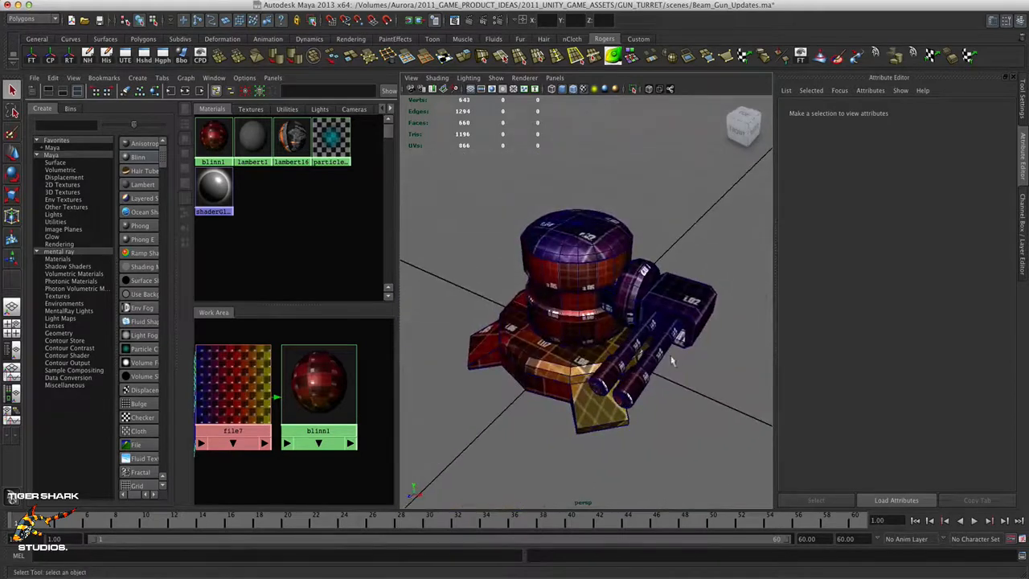
- Show the Channel Box / Layer Editor instead of the Attribute Editor, and replace the Hypershade with the UV Texture Editor
{"action": "left_click", "coordinate": [1021, 21]}
{"action": "left_click", "coordinate": [1021, 22]}
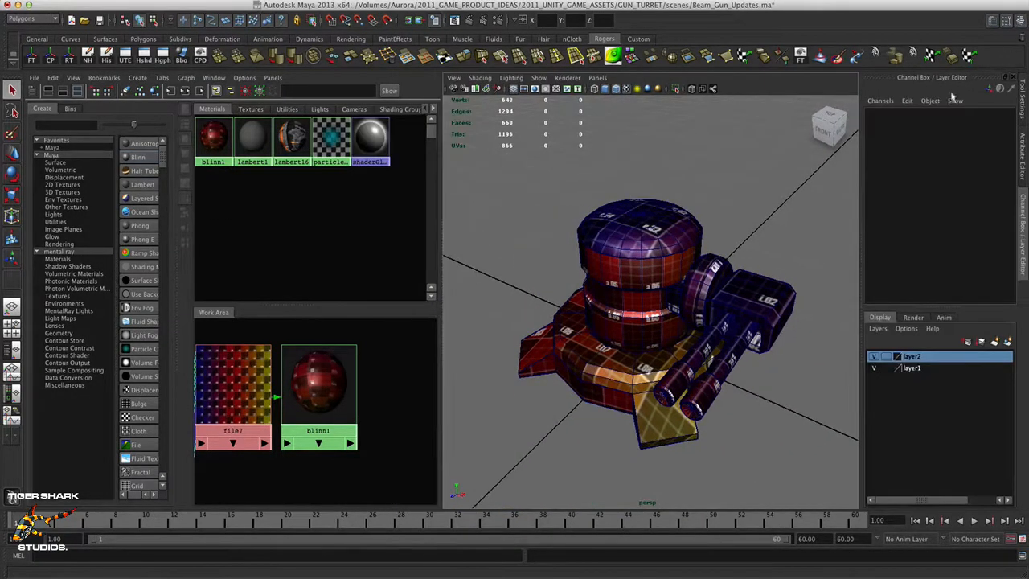
{"action": "left_click", "coordinate": [272, 78]}
{"action": "mouse_move", "coordinate": [301, 137]}
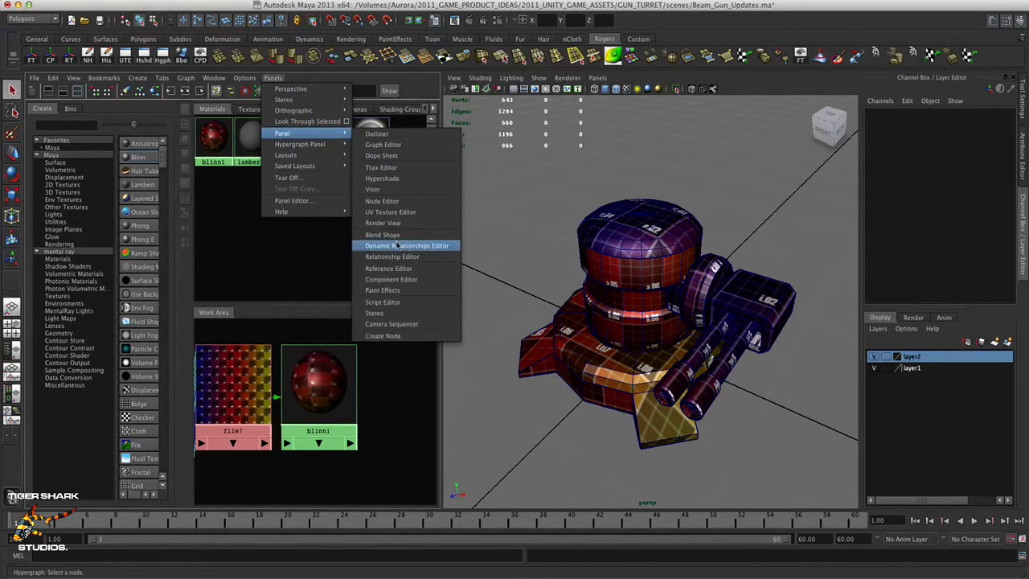
{"action": "left_click", "coordinate": [396, 213]}
- Select all turret meshes and turn off shaded UVs to compare the UV shells with the test texture and model
{"action": "left_click_drag", "start_coordinate": [553, 297], "coordinate": [603, 326]}
{"action": "right_click_drag", "start_coordinate": [335, 322], "coordinate": [367, 316], "text": "alt"}
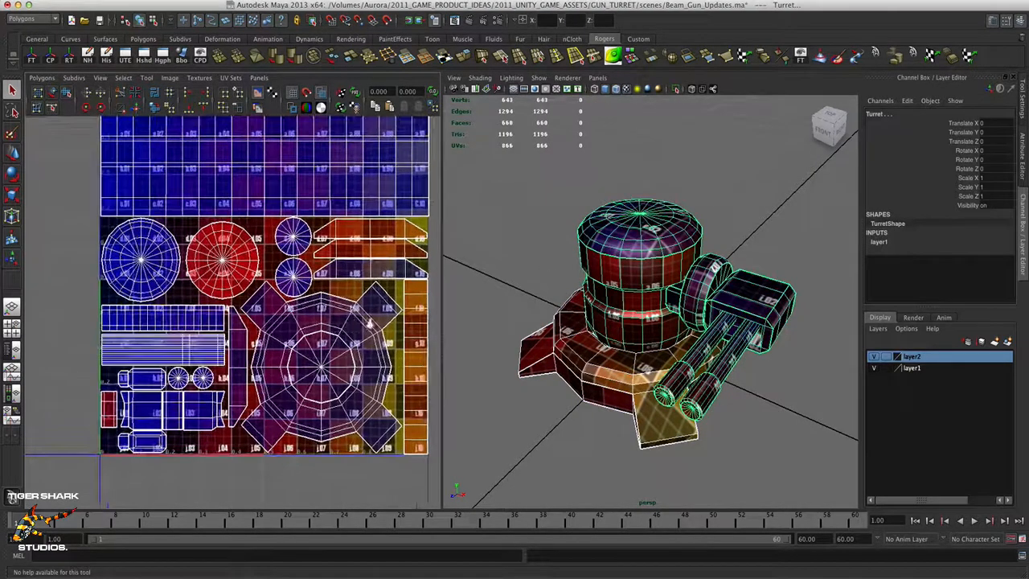
{"action": "left_click", "coordinate": [322, 93]}
{"action": "middle_click_drag", "start_coordinate": [307, 260], "coordinate": [290, 258], "text": "alt"}
{"action": "right_click_drag", "start_coordinate": [500, 324], "coordinate": [544, 337], "text": "alt"}
{"action": "left_click_drag", "start_coordinate": [544, 337], "coordinate": [593, 340], "text": "alt"}
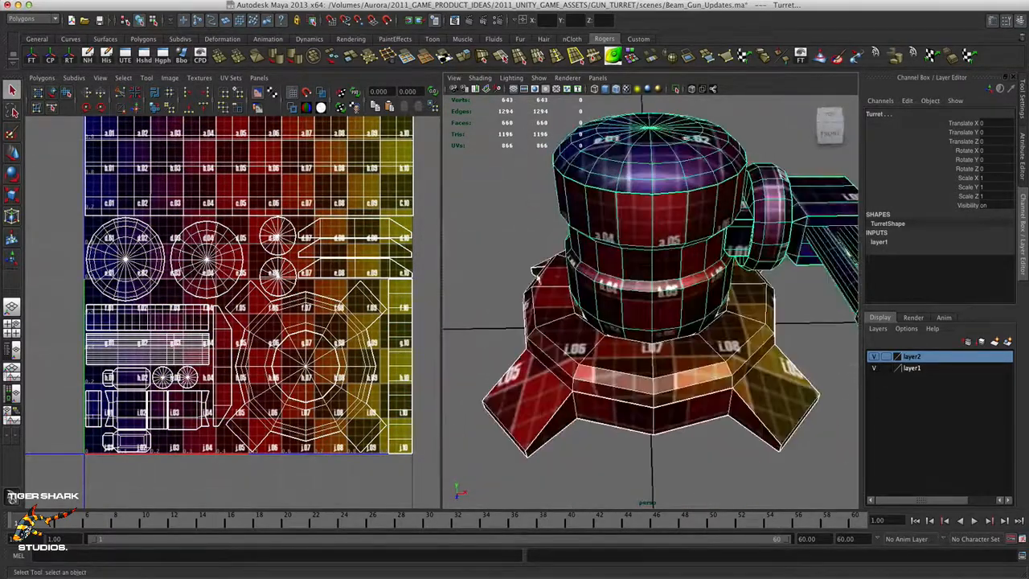
- Turn the shaded UV display back on over a dimmed texture and inspect the turret's base from the front
{"action": "left_click", "coordinate": [327, 96]}
{"action": "left_click", "coordinate": [259, 107]}
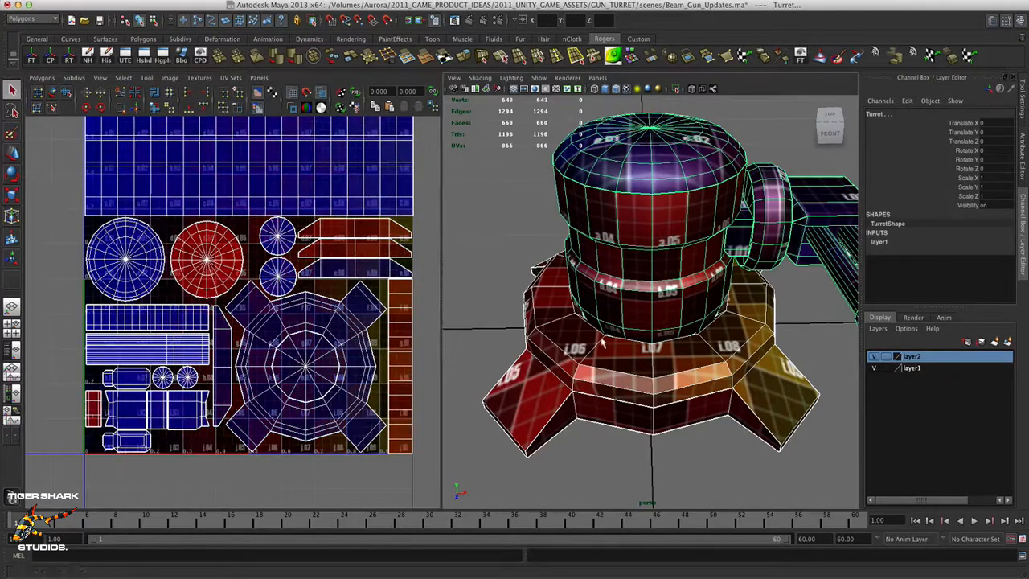
{"action": "left_click_drag", "start_coordinate": [605, 342], "coordinate": [586, 314], "text": "alt"}
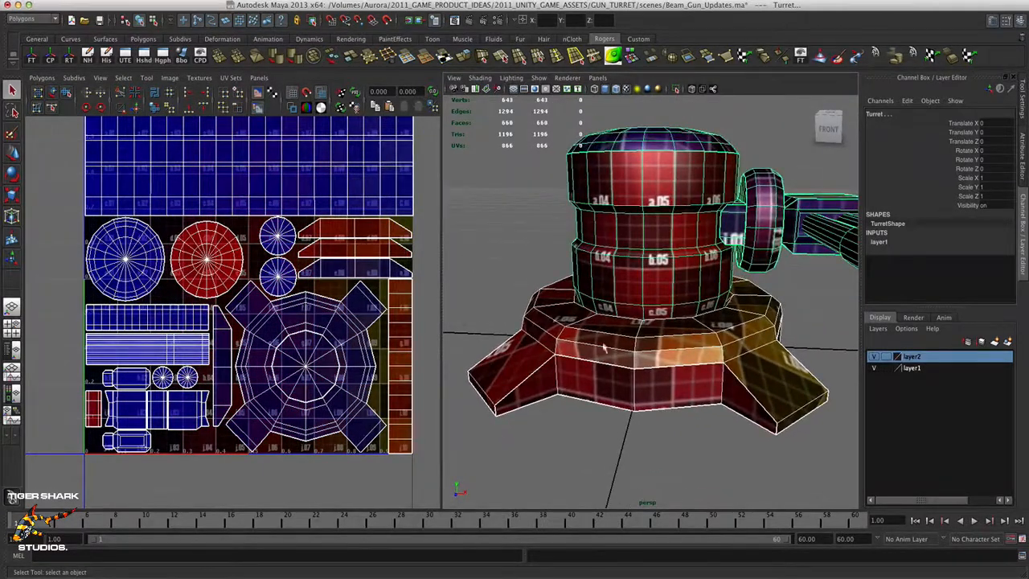
{"action": "left_click_drag", "start_coordinate": [610, 375], "coordinate": [639, 370], "text": "alt"}
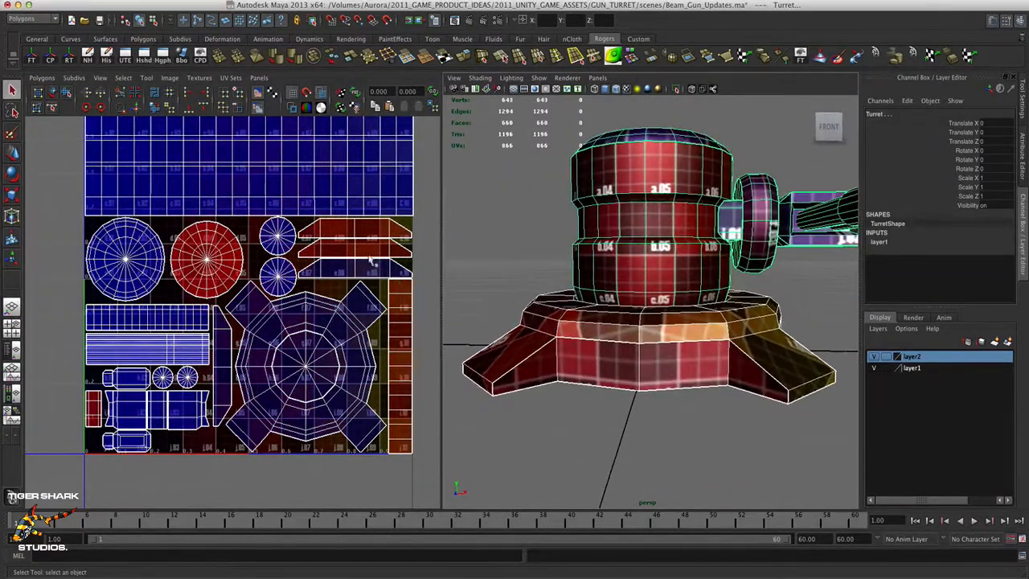
- Select faces of the uppermost red side shell in the UV layout and look for them on the turret's base
{"action": "right_click", "coordinate": [386, 233]}
{"action": "right_click_drag", "start_coordinate": [387, 234], "coordinate": [406, 227]}
{"action": "left_click_drag", "start_coordinate": [399, 225], "coordinate": [313, 230]}
{"action": "left_click_drag", "start_coordinate": [644, 338], "coordinate": [669, 369], "text": "alt"}
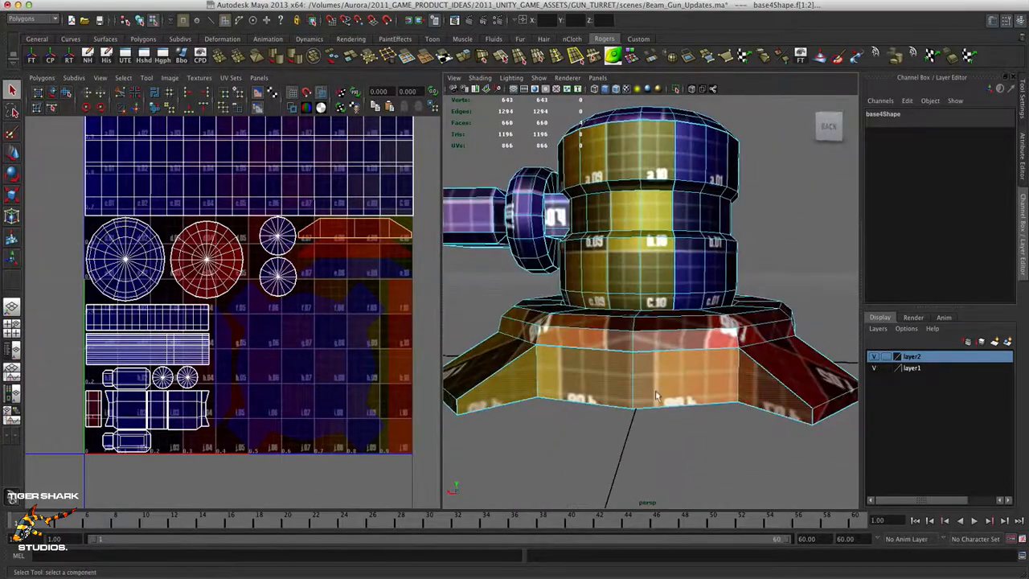
- Convert the selected face selection of the uppermost red side shell to UVs and flip them in the U direction
{"action": "scroll", "coordinate": [668, 374], "scroll_direction": "up", "scroll_amount": 3}
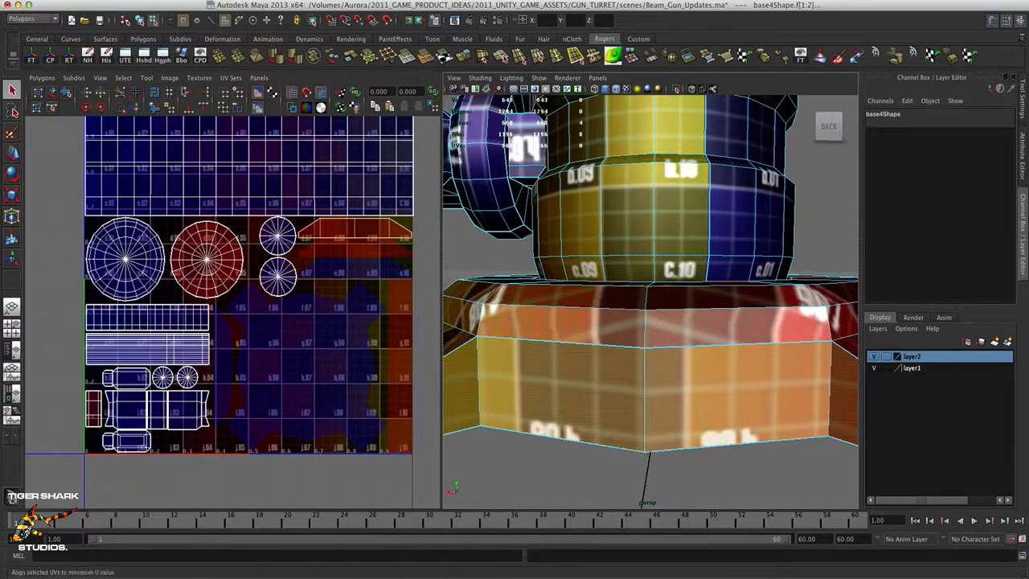
{"action": "left_click", "coordinate": [123, 78]}
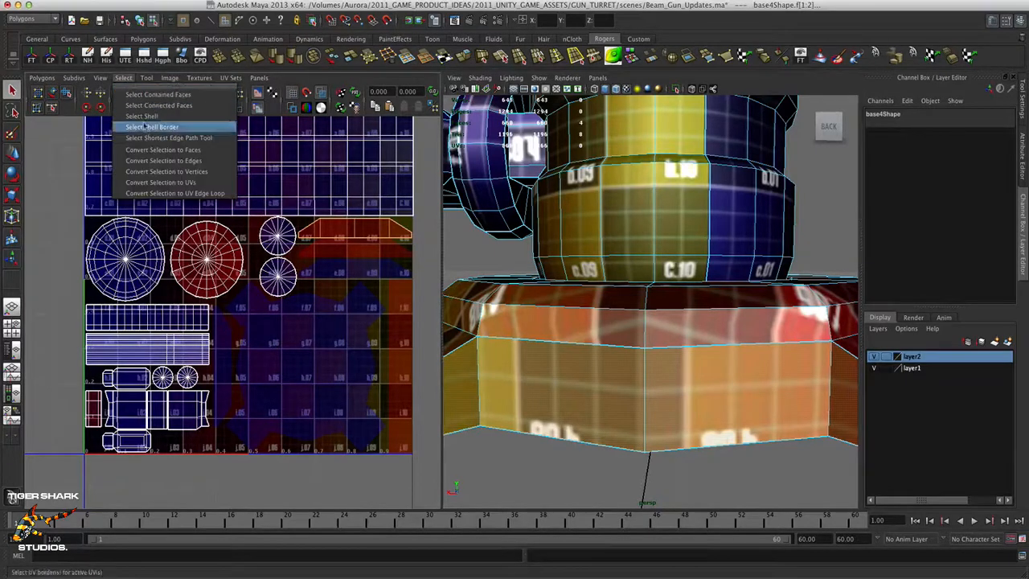
{"action": "left_click", "coordinate": [157, 183]}
{"action": "key", "text": "w"}
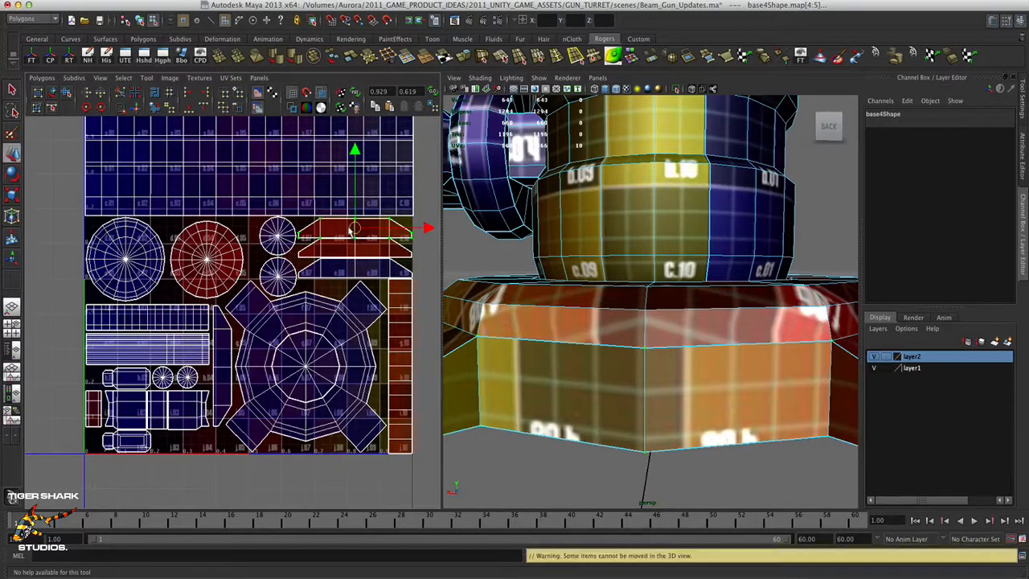
{"action": "left_click_drag", "start_coordinate": [354, 164], "coordinate": [354, 170]}
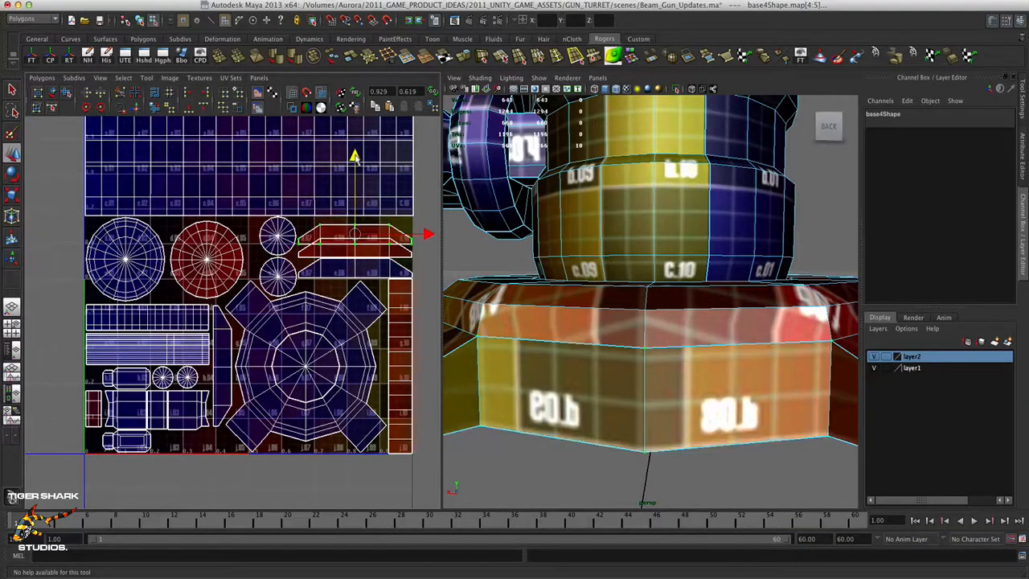
{"action": "key", "text": "ctrl+z"}
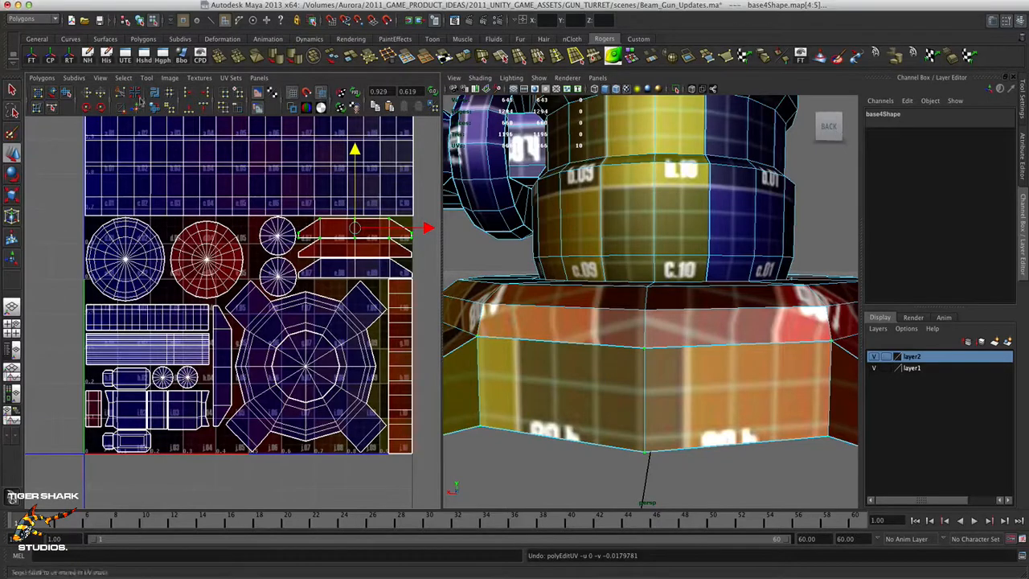
{"action": "left_click", "coordinate": [90, 96]}
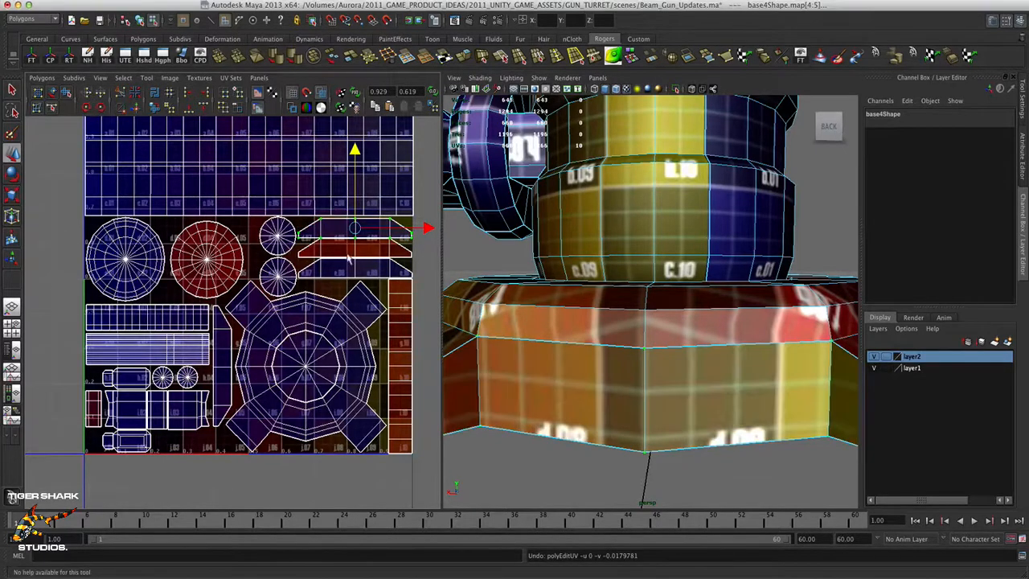
- Select the UVs of the remaining red side shell, just below the flipped one, and flip them in the U direction
{"action": "left_click", "coordinate": [392, 251]}
{"action": "mouse_move", "coordinate": [395, 249]}
{"action": "right_mouse_down"}
{"action": "mouse_move", "coordinate": [415, 248]}
{"action": "mouse_move", "coordinate": [347, 250]}
{"action": "mouse_move", "coordinate": [390, 251]}
{"action": "right_mouse_up"}
{"action": "left_click", "coordinate": [348, 252]}
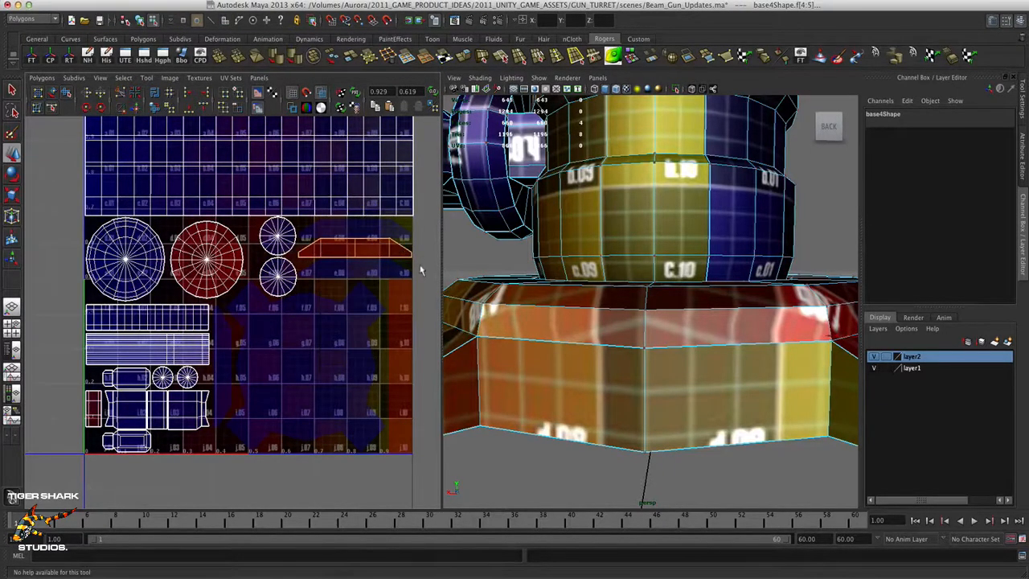
{"action": "left_click_drag", "start_coordinate": [415, 268], "coordinate": [297, 229]}
{"action": "key", "text": "w"}
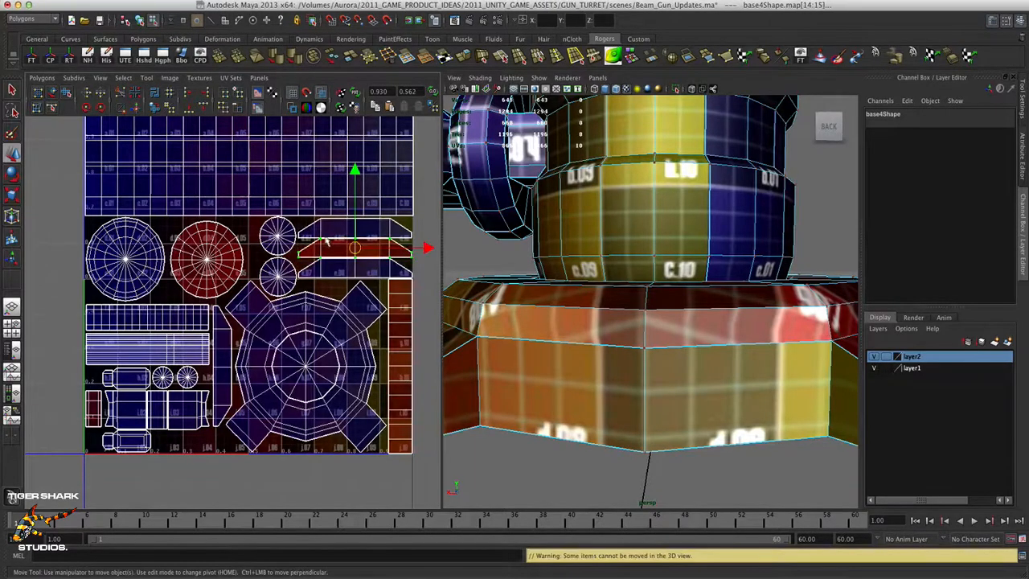
{"action": "left_click", "coordinate": [88, 96]}
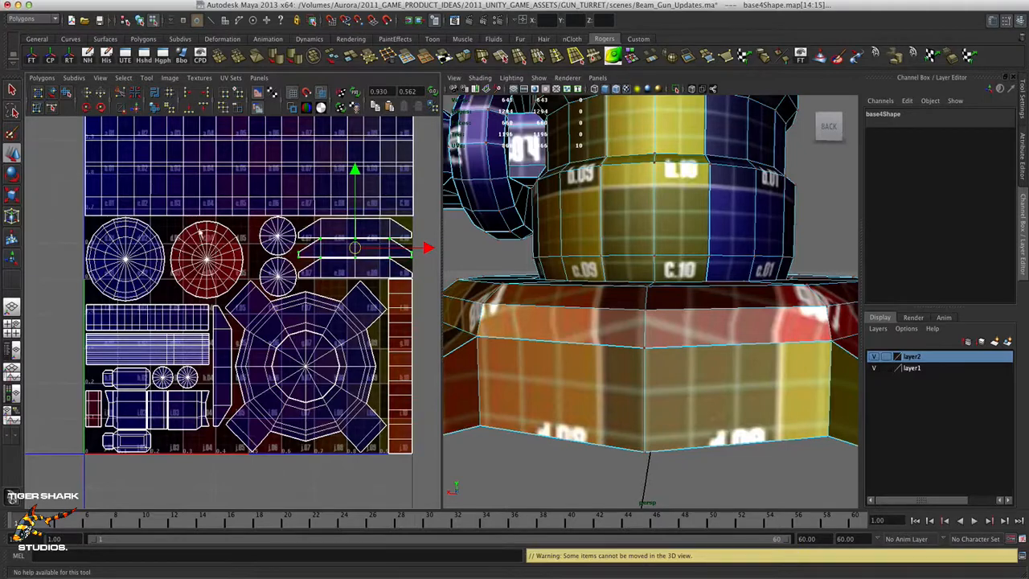
- Select the UVs of the red circular shell, check the turret's underside, and flip them in the U direction
{"action": "left_click_drag", "start_coordinate": [634, 303], "coordinate": [744, 331], "text": "alt"}
{"action": "scroll", "coordinate": [624, 324], "scroll_direction": "down", "scroll_amount": 10}
{"action": "left_click_drag", "start_coordinate": [659, 329], "coordinate": [740, 325], "text": "alt"}
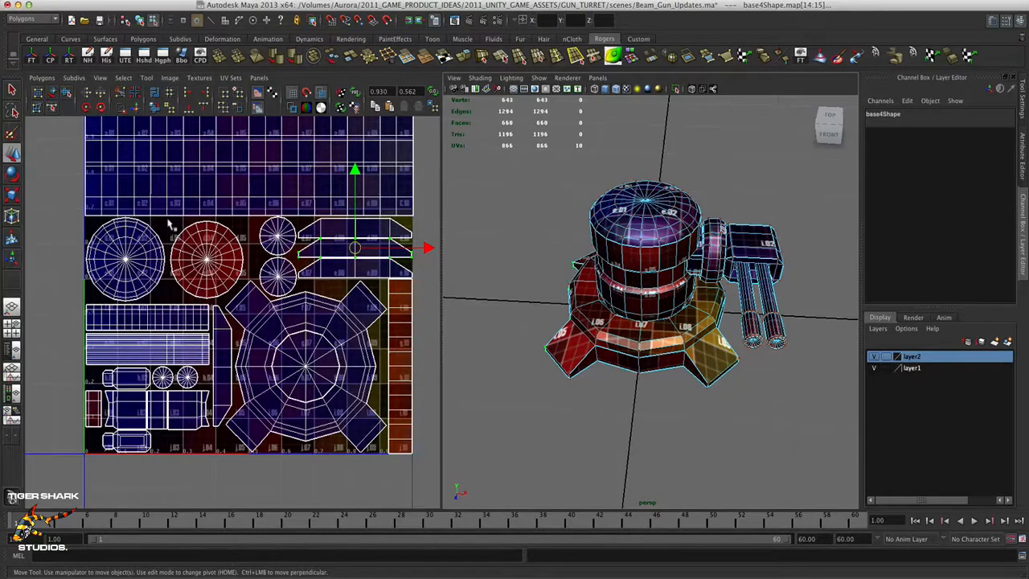
{"action": "left_click_drag", "start_coordinate": [168, 219], "coordinate": [211, 276]}
{"action": "left_click_drag", "start_coordinate": [240, 298], "coordinate": [245, 299]}
{"action": "left_click_drag", "start_coordinate": [623, 296], "coordinate": [634, 223], "text": "alt"}
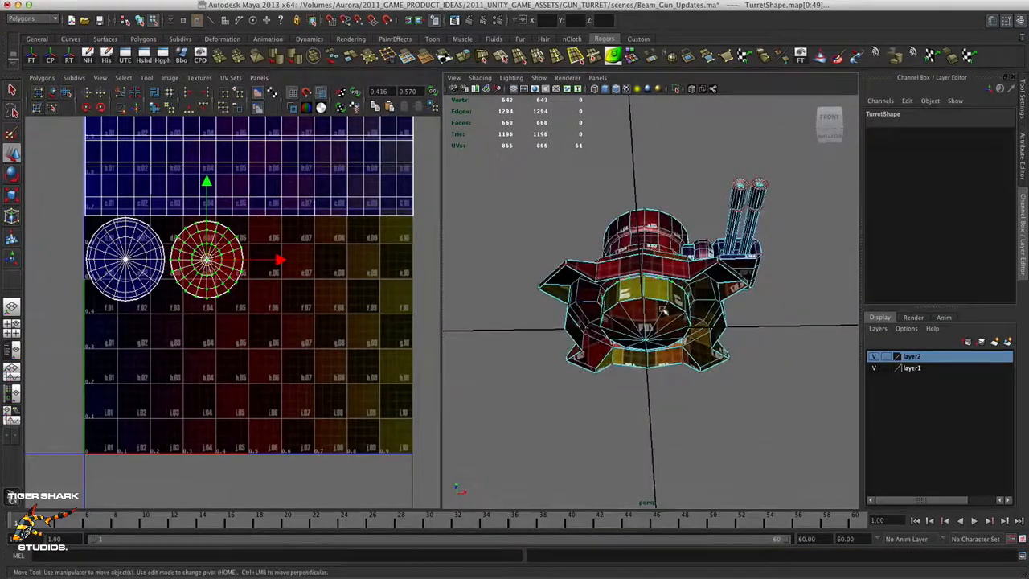
{"action": "left_click_drag", "start_coordinate": [643, 290], "coordinate": [644, 287], "text": "alt"}
{"action": "left_click_drag", "start_coordinate": [664, 252], "coordinate": [649, 281], "text": "alt"}
{"action": "left_click", "coordinate": [87, 94]}
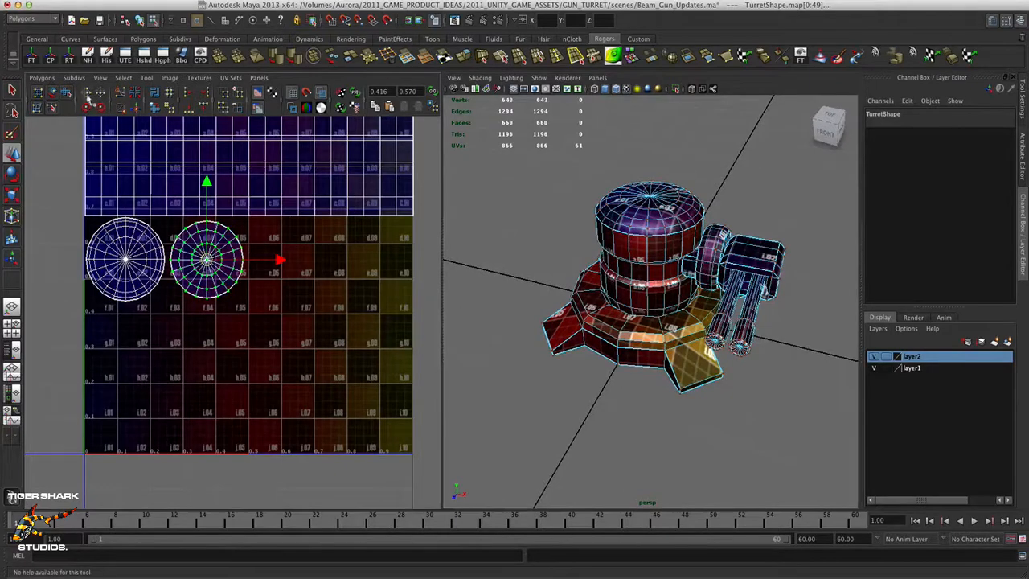
- Select the UVs of the tall red strip shell beside the base shell and flip them in the U direction
{"action": "mouse_move", "coordinate": [639, 321]}
{"action": "left_mouse_down", "text": "alt"}
{"action": "mouse_move", "coordinate": [583, 297]}
{"action": "mouse_move", "coordinate": [542, 296]}
{"action": "left_mouse_up", "text": "alt"}
{"action": "left_click", "coordinate": [422, 290]}
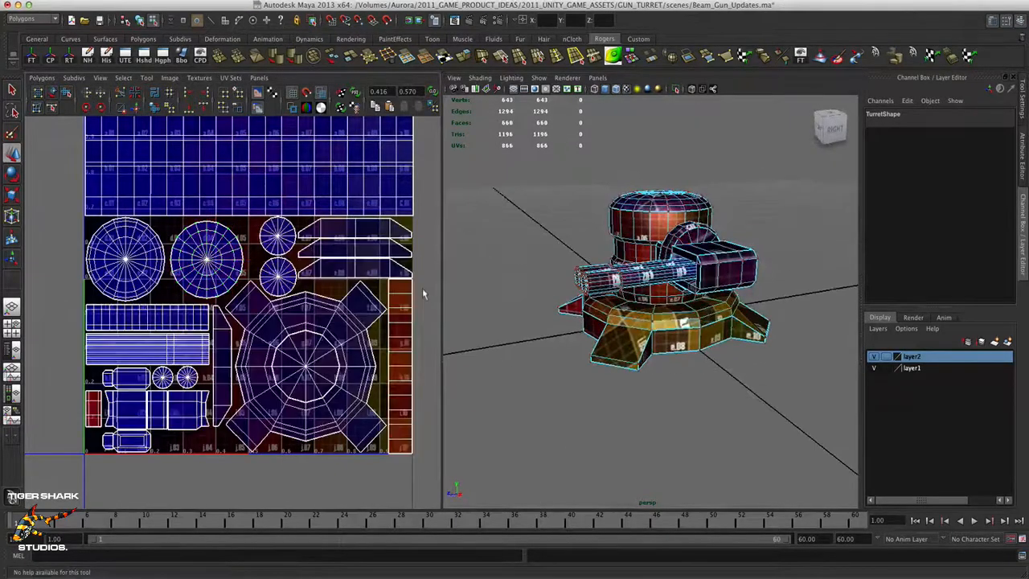
{"action": "mouse_move", "coordinate": [406, 304]}
{"action": "right_mouse_down"}
{"action": "mouse_move", "coordinate": [406, 332]}
{"action": "mouse_move", "coordinate": [418, 306]}
{"action": "right_mouse_up"}
{"action": "left_click_drag", "start_coordinate": [413, 328], "coordinate": [403, 467]}
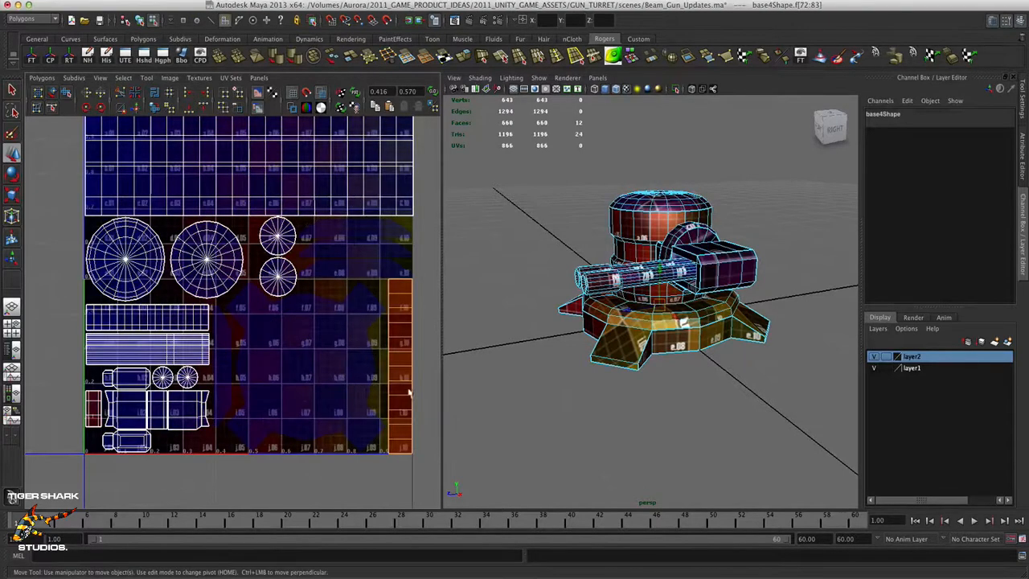
{"action": "right_click_drag", "start_coordinate": [408, 387], "coordinate": [437, 369]}
{"action": "left_click_drag", "start_coordinate": [427, 272], "coordinate": [384, 500]}
{"action": "left_click_drag", "start_coordinate": [612, 354], "coordinate": [567, 345], "text": "alt"}
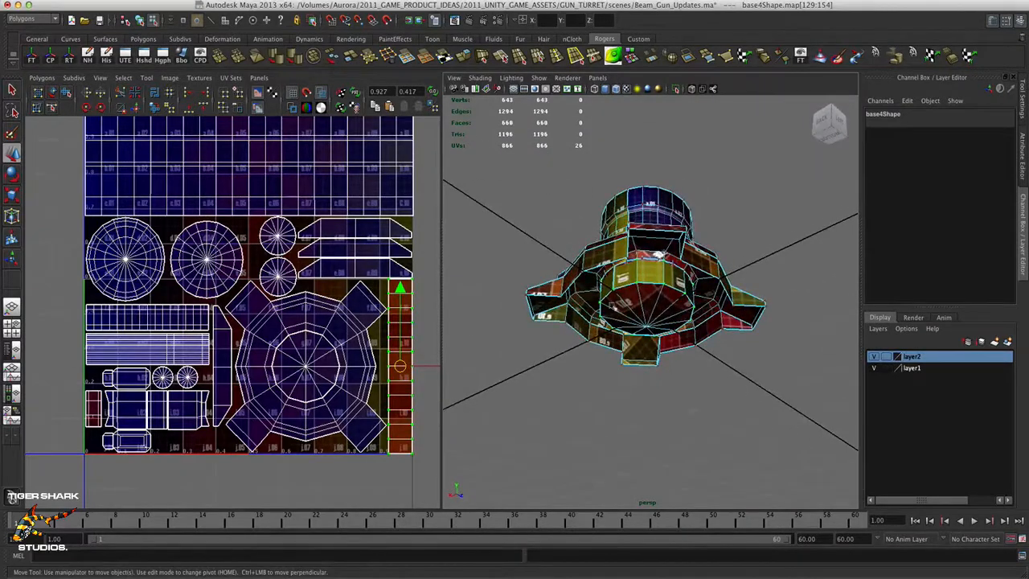
{"action": "left_click", "coordinate": [92, 96]}
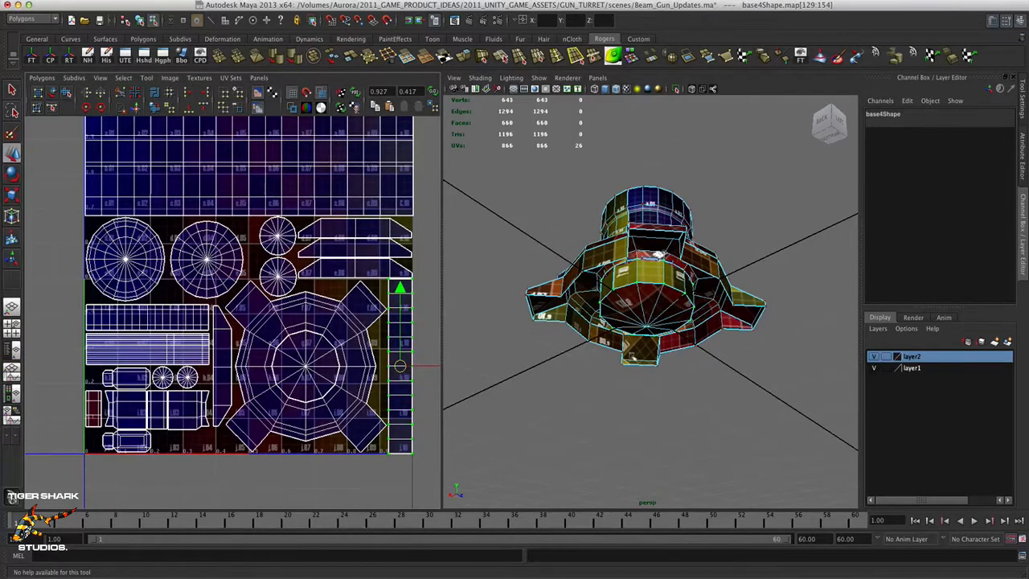
- Select the UVs of the small red shell at the layout's lower corner and flip them in the V direction
{"action": "left_click_drag", "start_coordinate": [693, 323], "coordinate": [484, 366], "text": "alt"}
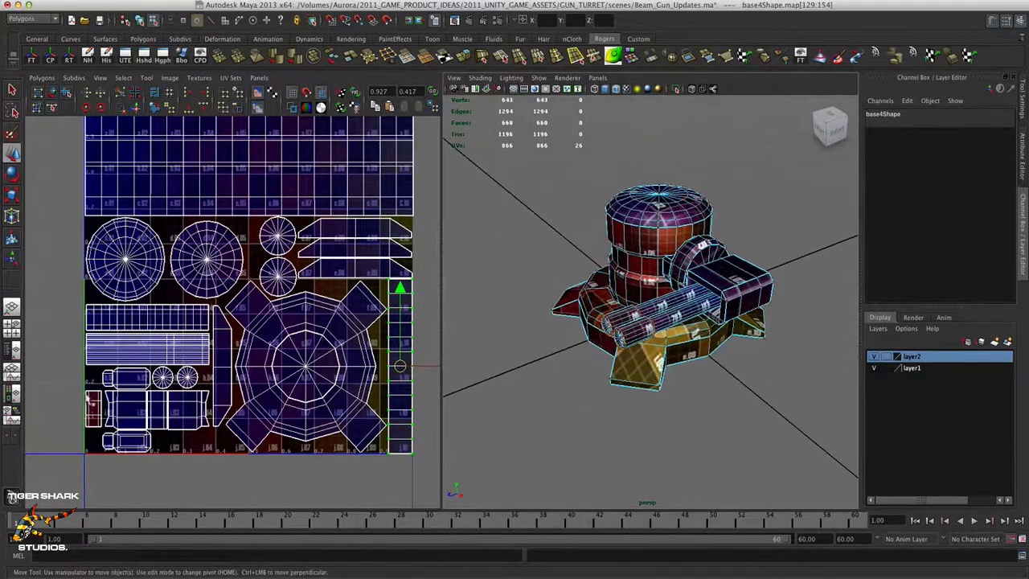
{"action": "left_click", "coordinate": [77, 407]}
{"action": "left_click_drag", "start_coordinate": [84, 386], "coordinate": [103, 433]}
{"action": "left_click_drag", "start_coordinate": [716, 287], "coordinate": [616, 286], "text": "alt"}
{"action": "right_click_drag", "start_coordinate": [617, 287], "coordinate": [692, 294], "text": "alt"}
{"action": "left_click_drag", "start_coordinate": [636, 291], "coordinate": [794, 286], "text": "alt"}
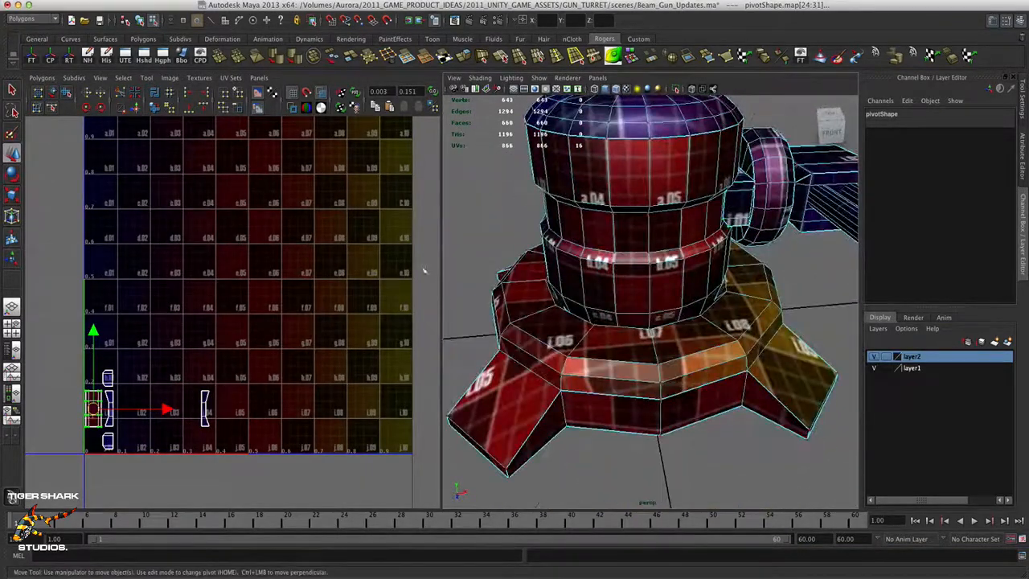
{"action": "left_click", "coordinate": [98, 95]}
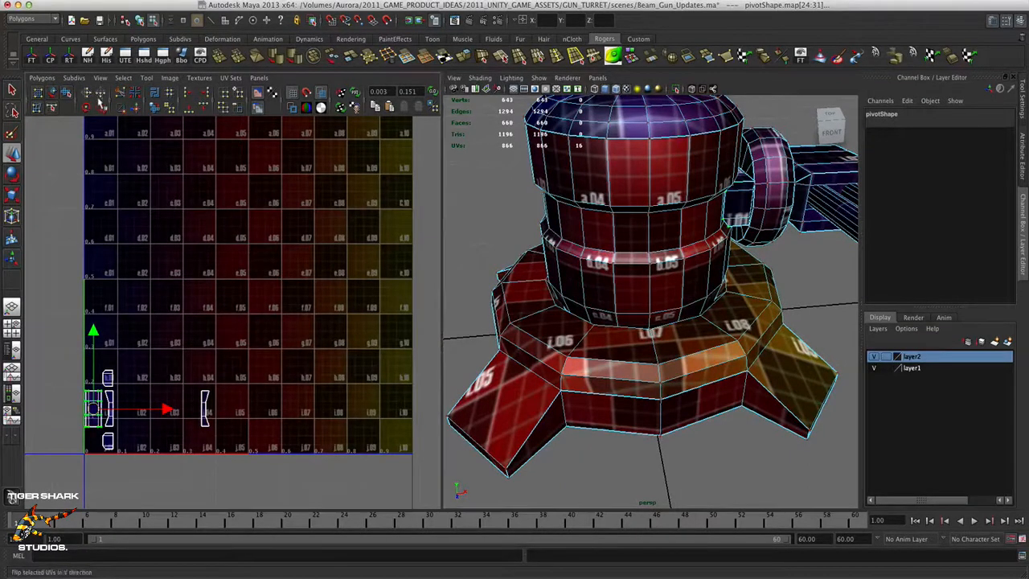
- Clear the UV selection, turn off shaded UVs, and inspect the whole turret against the full layout
{"action": "left_click", "coordinate": [71, 300]}
{"action": "scroll", "coordinate": [262, 296], "scroll_direction": "down", "scroll_amount": 2}
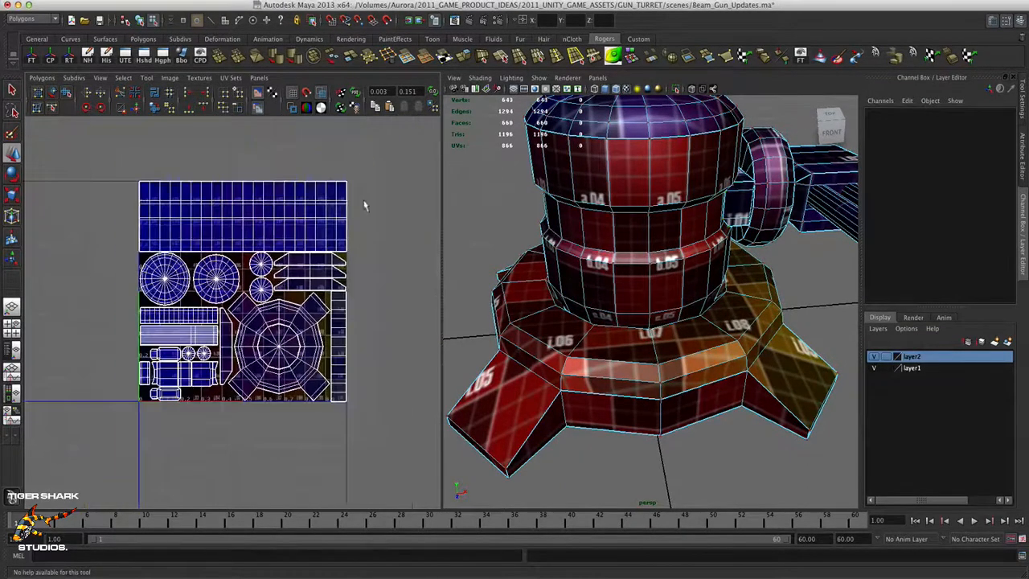
{"action": "left_click", "coordinate": [323, 100]}
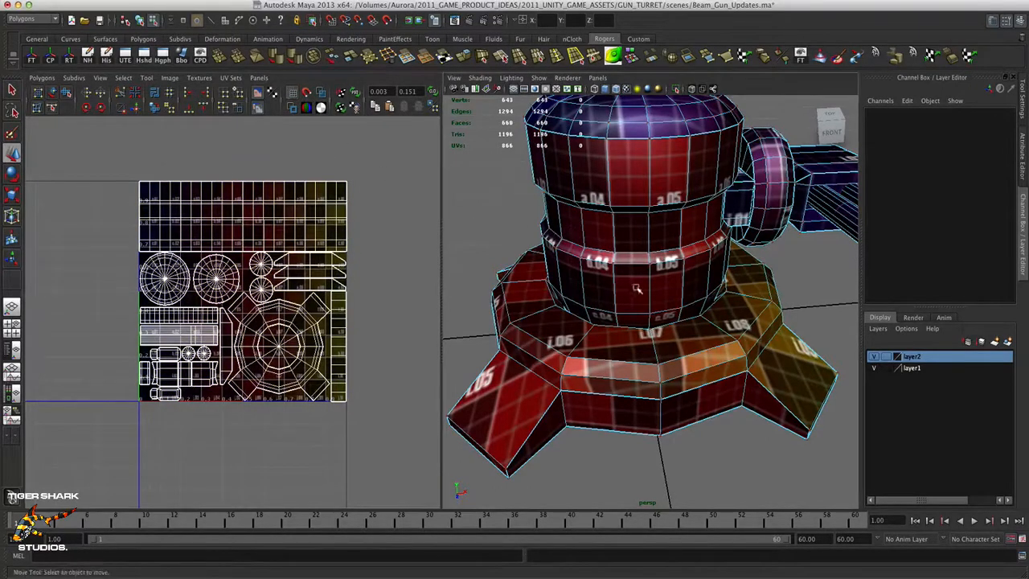
{"action": "right_click_drag", "start_coordinate": [639, 291], "coordinate": [623, 306], "text": "alt"}
{"action": "left_click_drag", "start_coordinate": [624, 306], "coordinate": [671, 306], "text": "alt"}
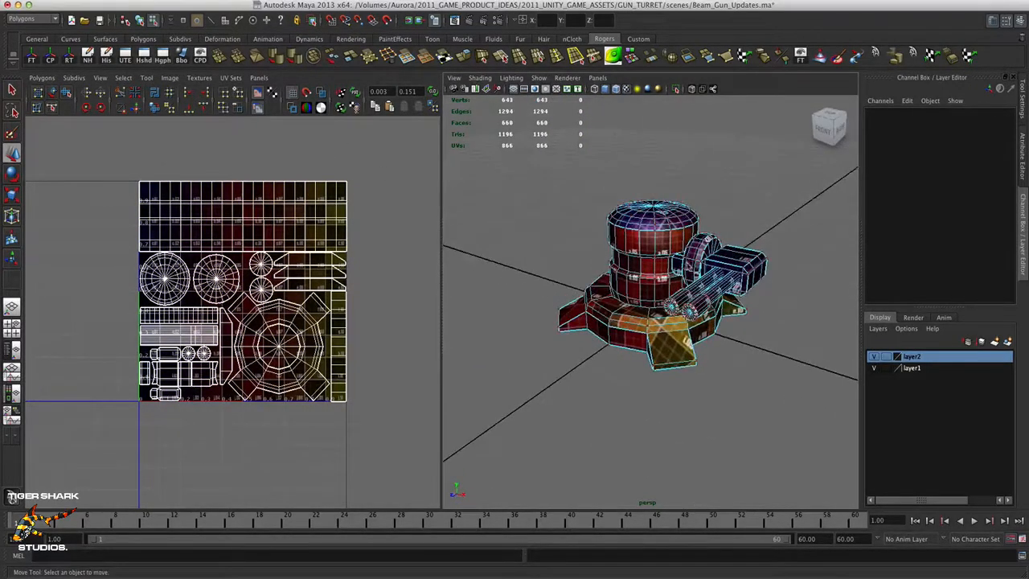
- Return the turret to object mode, select all its meshes, and save the scene
{"action": "right_click_drag", "start_coordinate": [686, 272], "coordinate": [761, 231]}
{"action": "left_click_drag", "start_coordinate": [762, 231], "coordinate": [686, 274]}
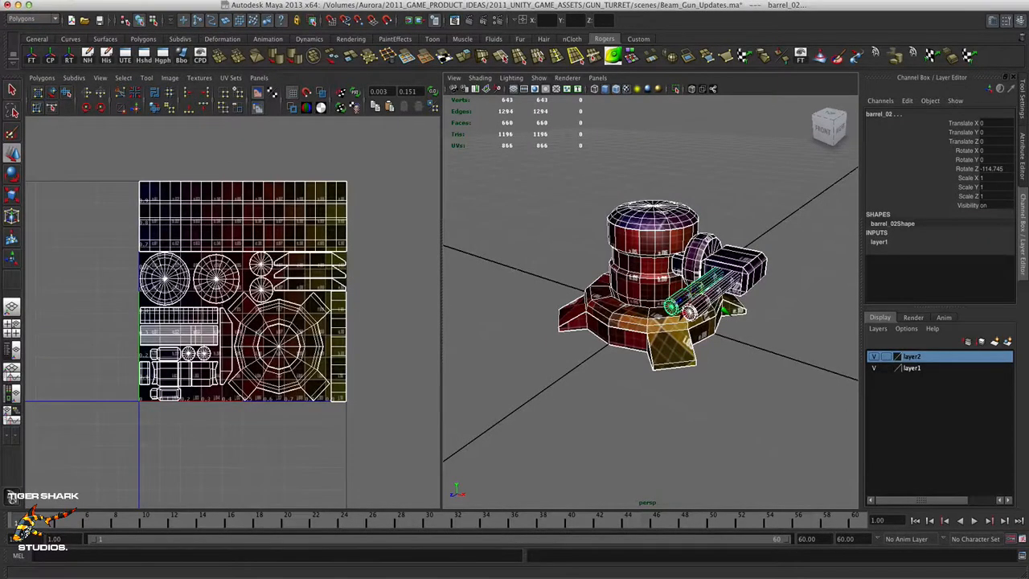
{"action": "left_click", "coordinate": [99, 19]}
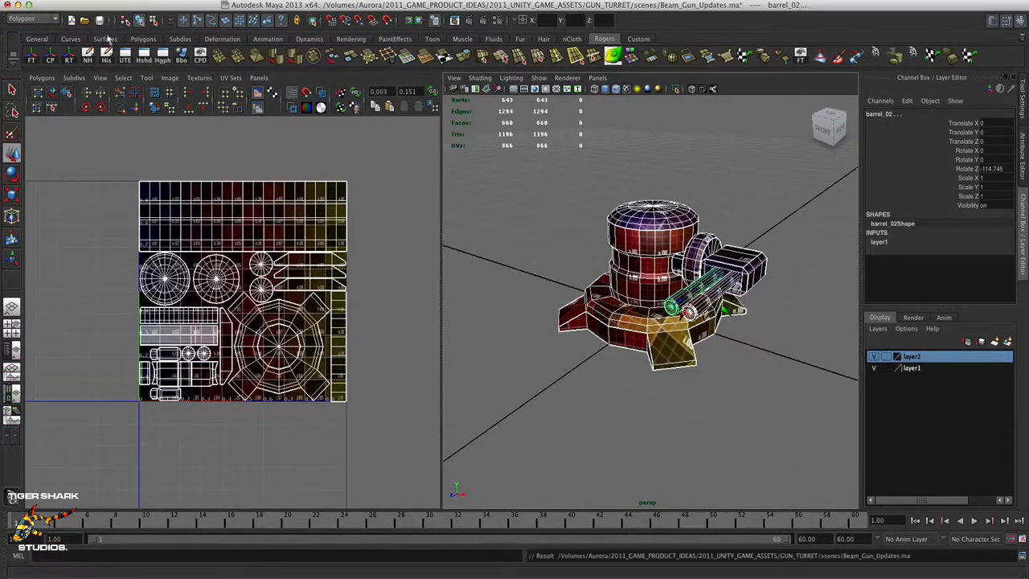
{"action": "left_click", "coordinate": [65, 1]}
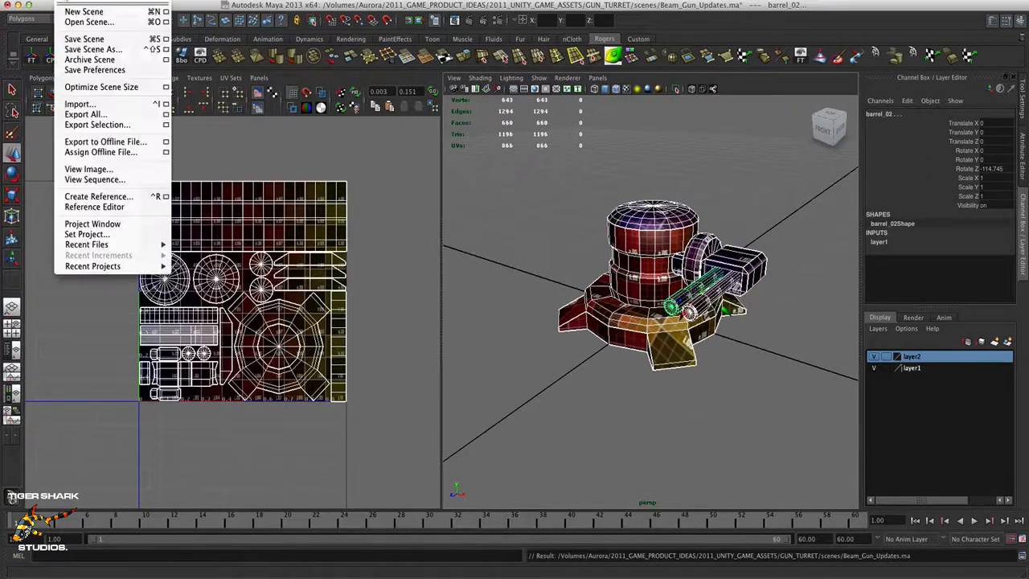
{"action": "left_click", "coordinate": [302, 77]}
- Replace the UV Texture Editor with the Hypershade and move the place2dTexture4 node closer in line with file7
{"action": "left_click", "coordinate": [260, 78]}
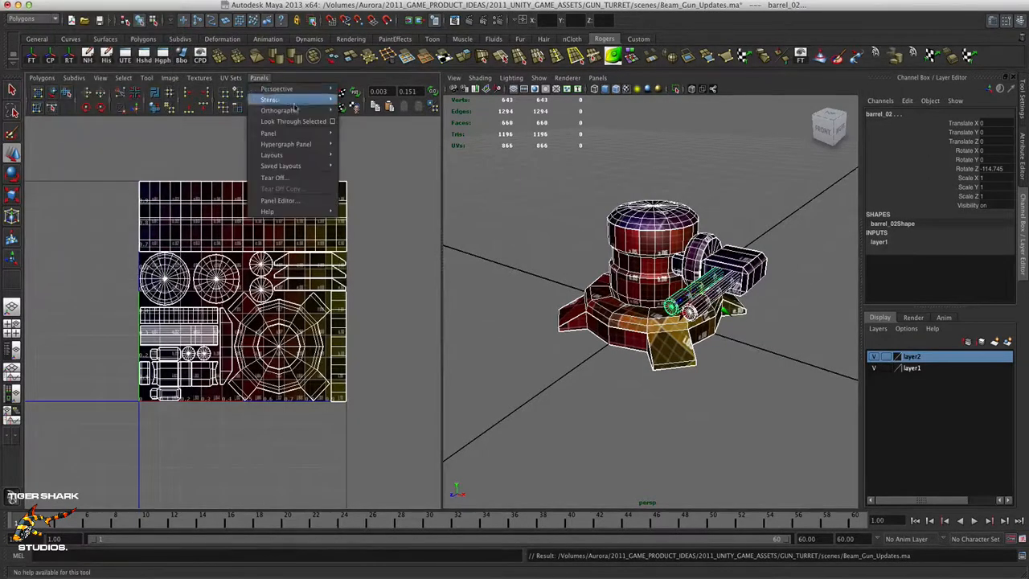
{"action": "mouse_move", "coordinate": [289, 132]}
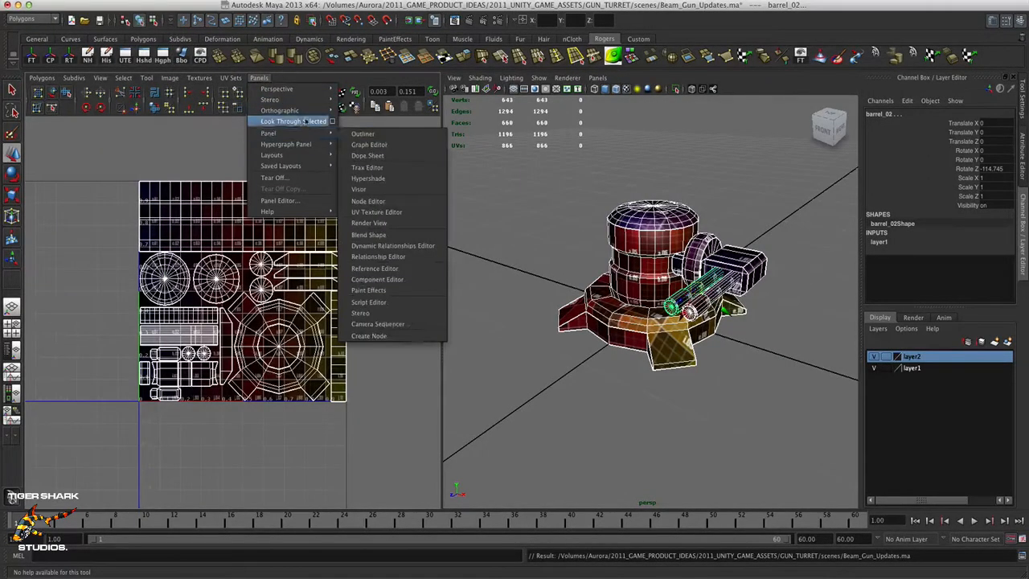
{"action": "left_click", "coordinate": [371, 178]}
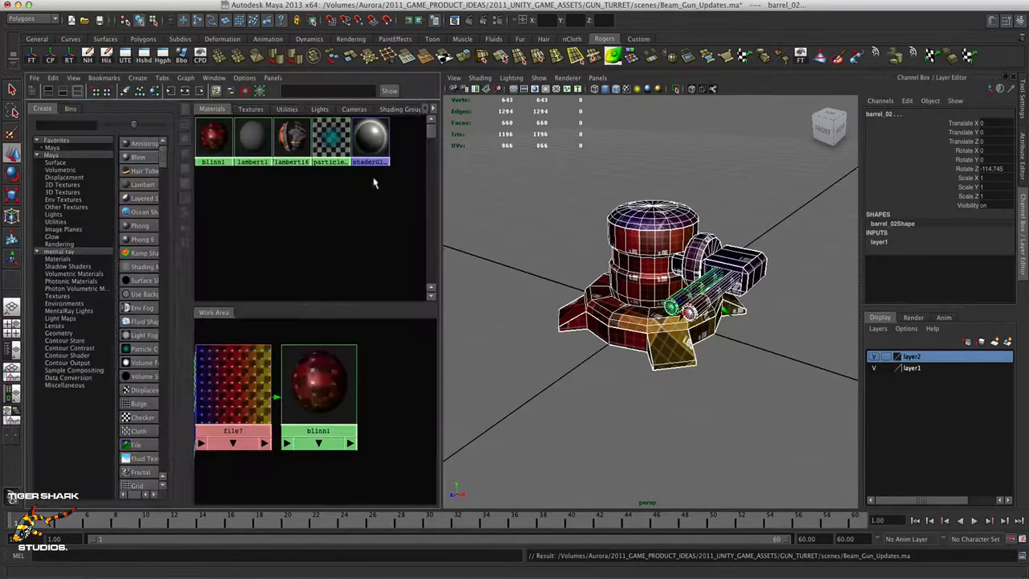
{"action": "right_click_drag", "start_coordinate": [386, 359], "coordinate": [316, 371], "text": "alt"}
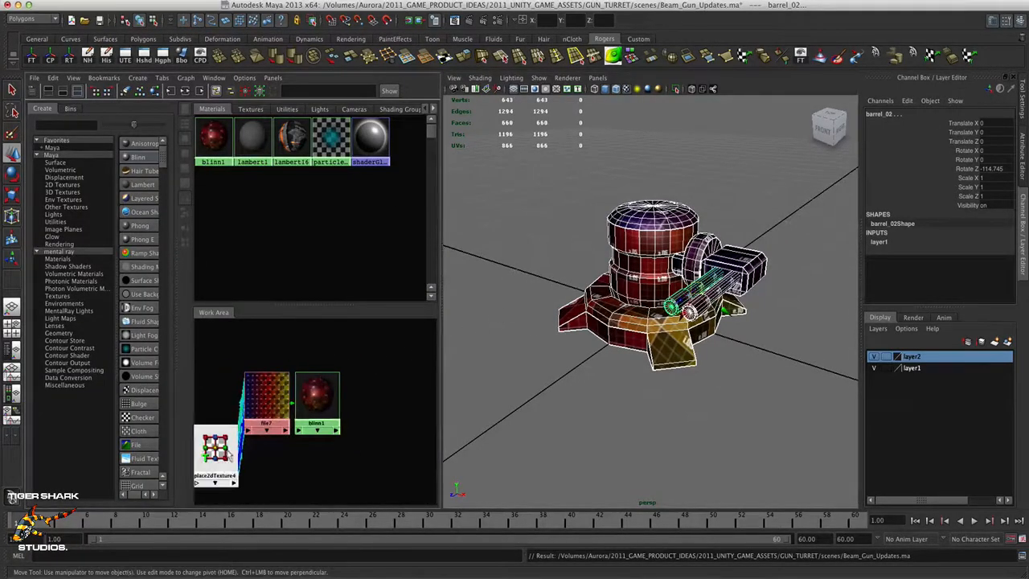
{"action": "left_click_drag", "start_coordinate": [222, 452], "coordinate": [209, 401]}
{"action": "right_click_drag", "start_coordinate": [353, 402], "coordinate": [415, 392], "text": "alt"}
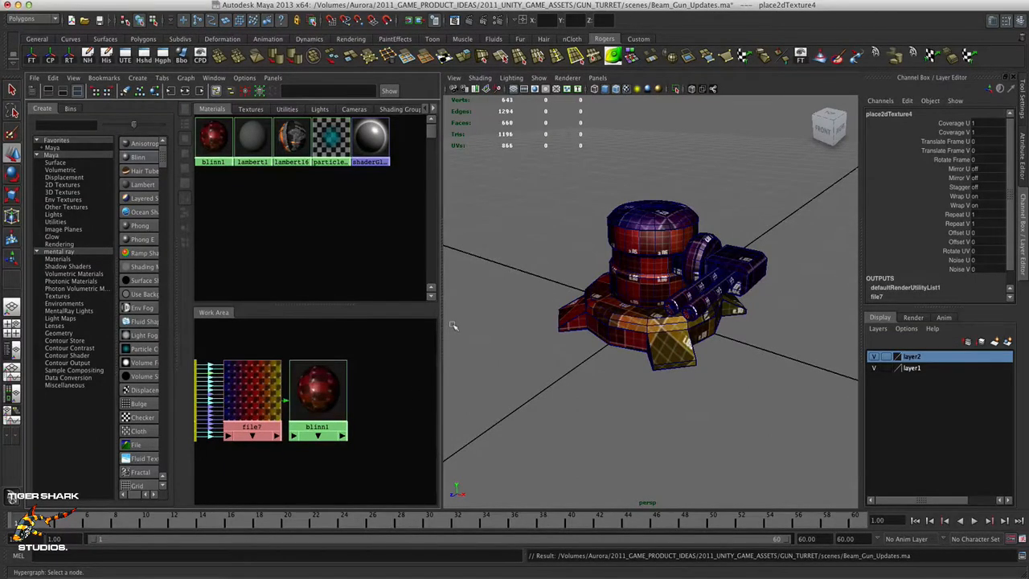
- Rearrange the shading graph, create a Surface Shader, and place it below the file7 node
{"action": "left_click_drag", "start_coordinate": [499, 342], "coordinate": [539, 349], "text": "alt"}
{"action": "right_click_drag", "start_coordinate": [539, 349], "coordinate": [620, 354], "text": "alt"}
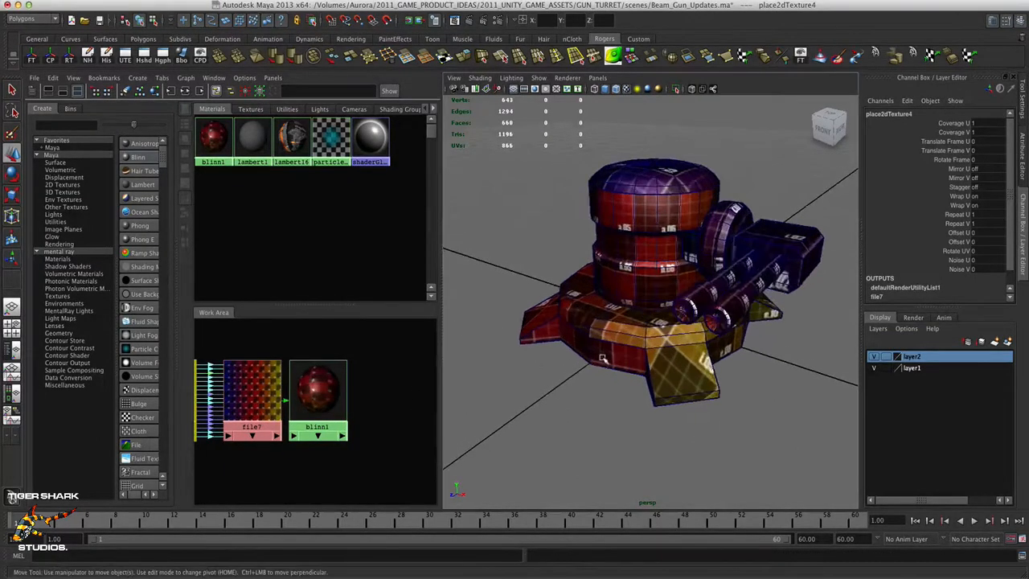
{"action": "left_click_drag", "start_coordinate": [587, 354], "coordinate": [655, 358], "text": "alt"}
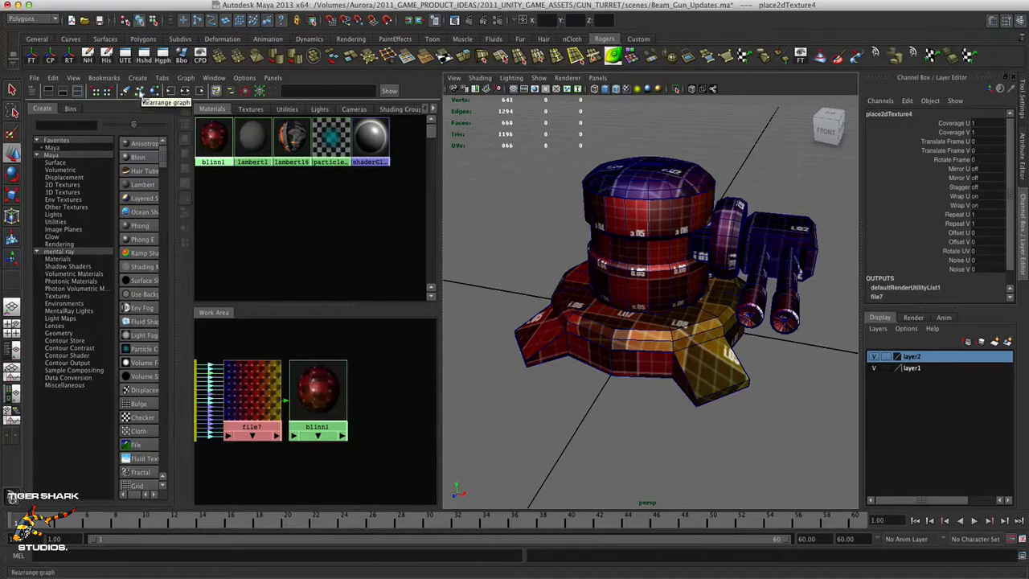
{"action": "left_click", "coordinate": [143, 95]}
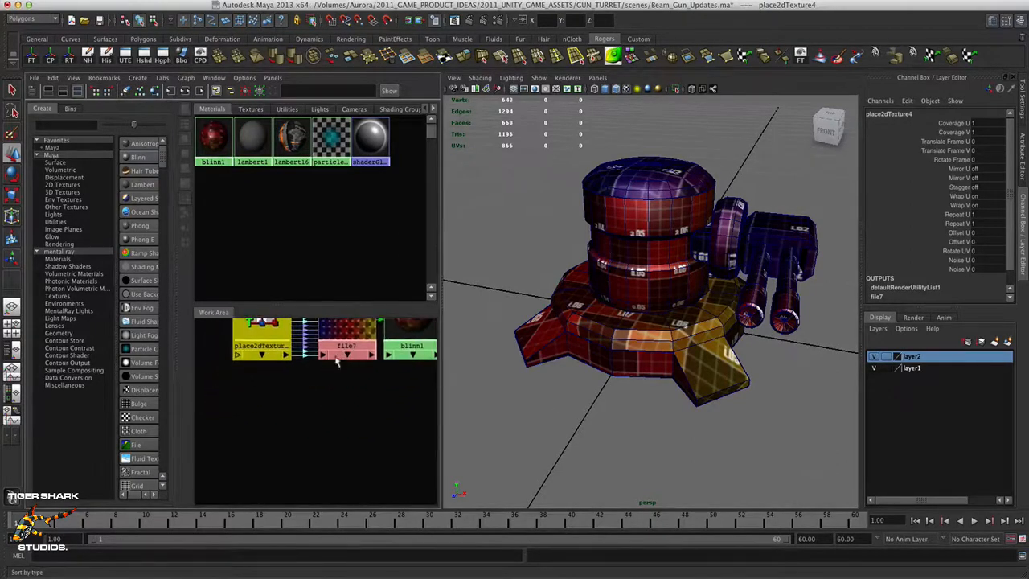
{"action": "left_click", "coordinate": [143, 280]}
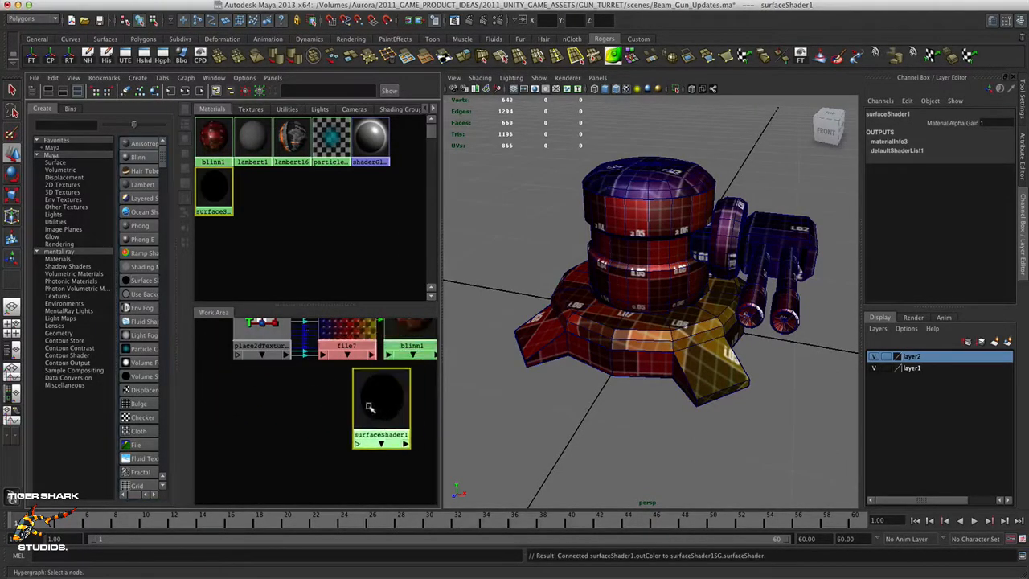
{"action": "left_click_drag", "start_coordinate": [368, 406], "coordinate": [331, 426]}
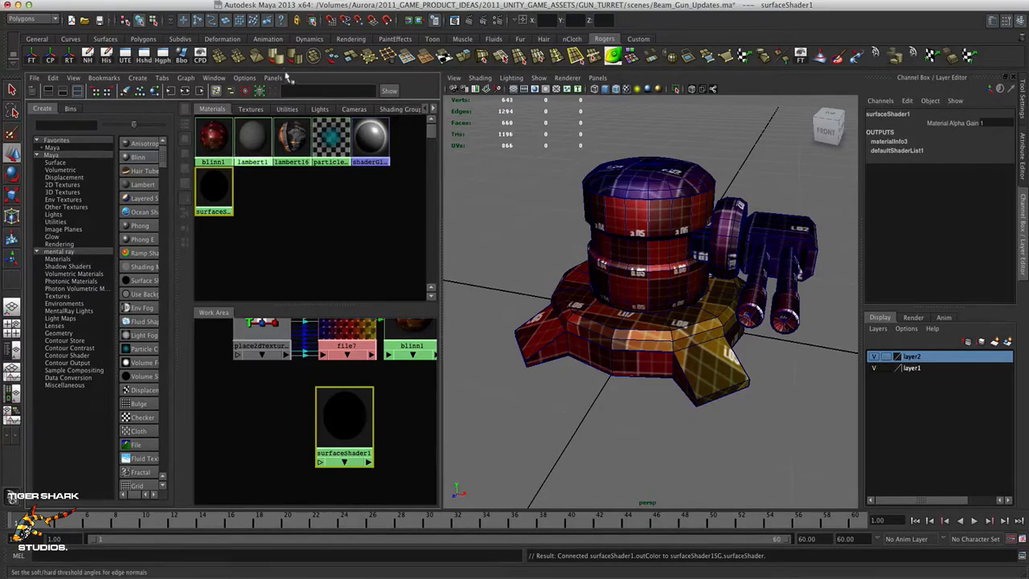
- Check in the Plug-in Manager that Mayatomr.bundle is loaded and set to auto load, and close it
{"action": "left_click", "coordinate": [224, 1]}
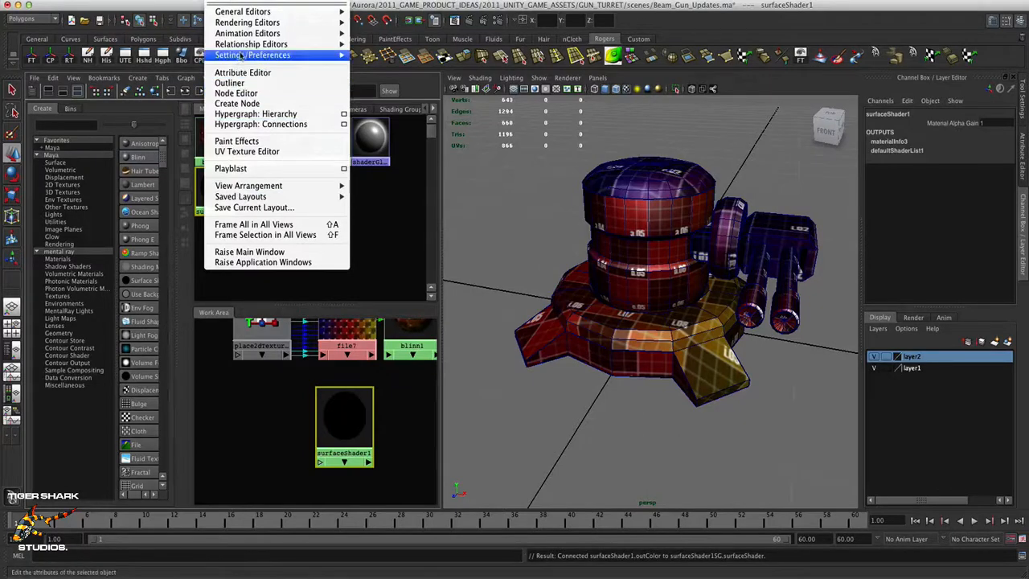
{"action": "mouse_move", "coordinate": [266, 55]}
{"action": "left_click", "coordinate": [391, 157]}
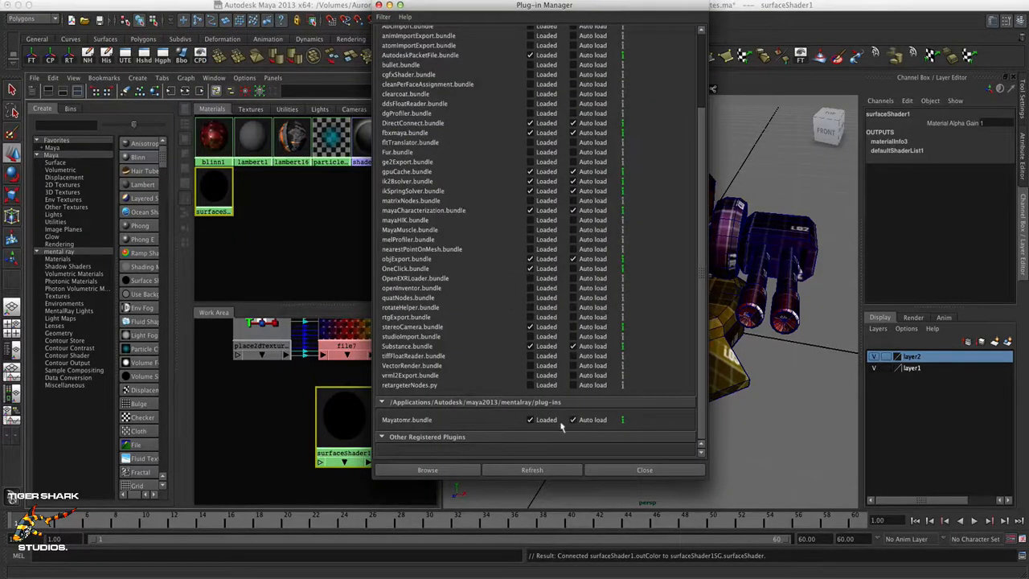
{"action": "left_click", "coordinate": [380, 5]}
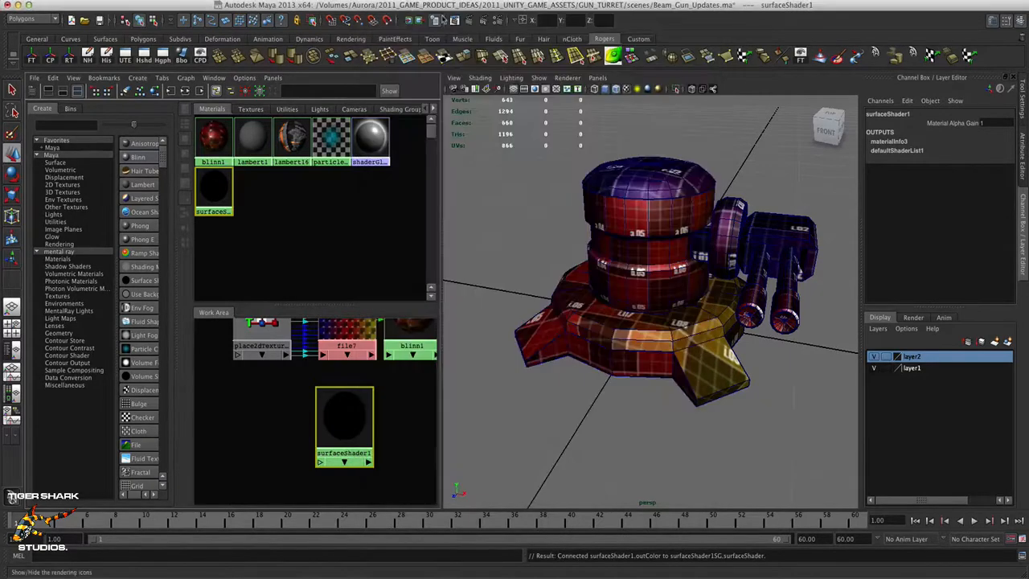
- Create a mental ray mib_amb_occlusion texture node and place it beside surfaceShader1 in the work area
{"action": "left_click", "coordinate": [63, 297]}
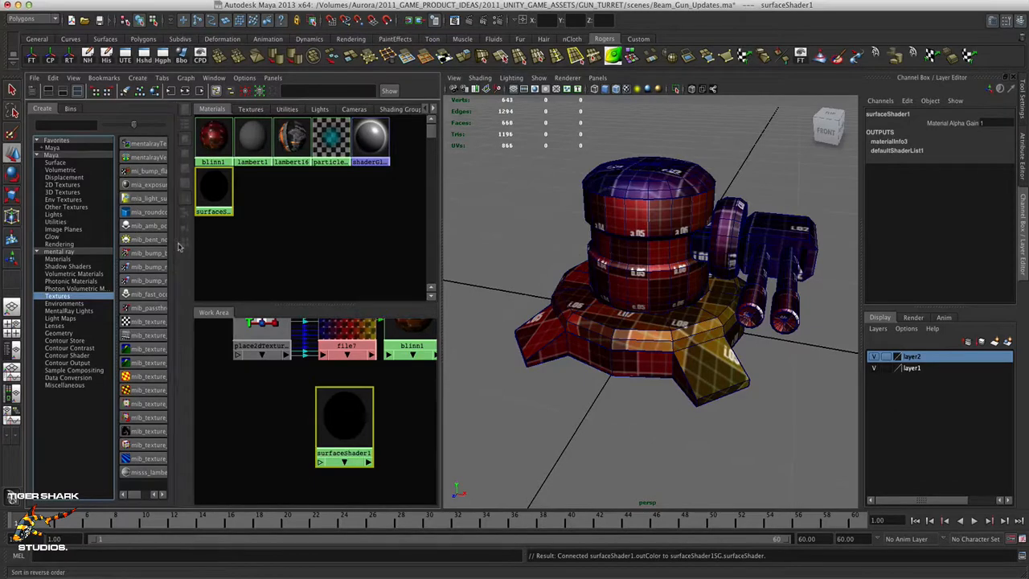
{"action": "left_click_drag", "start_coordinate": [177, 238], "coordinate": [227, 246]}
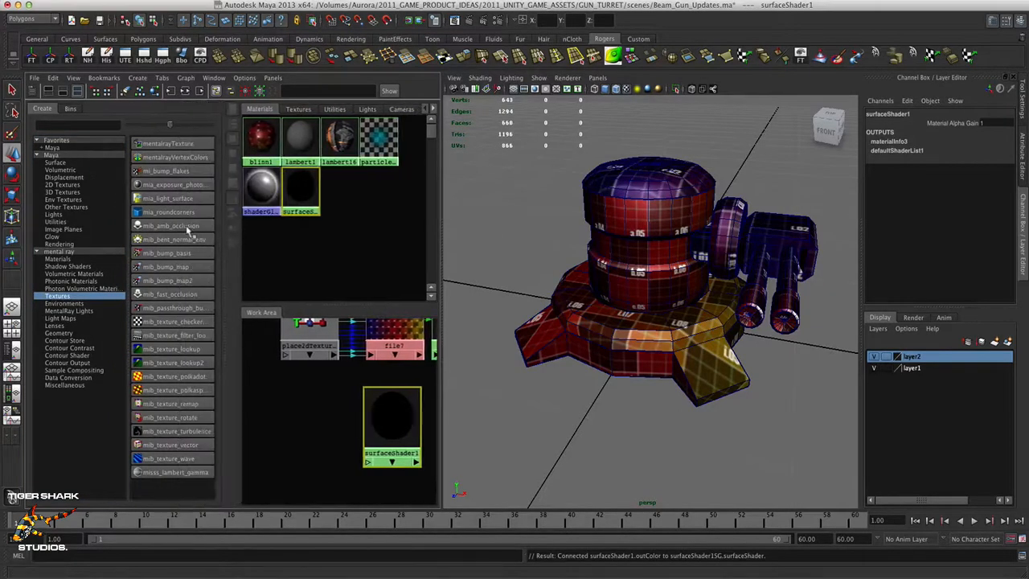
{"action": "left_click", "coordinate": [188, 230]}
{"action": "left_click_drag", "start_coordinate": [279, 377], "coordinate": [299, 425]}
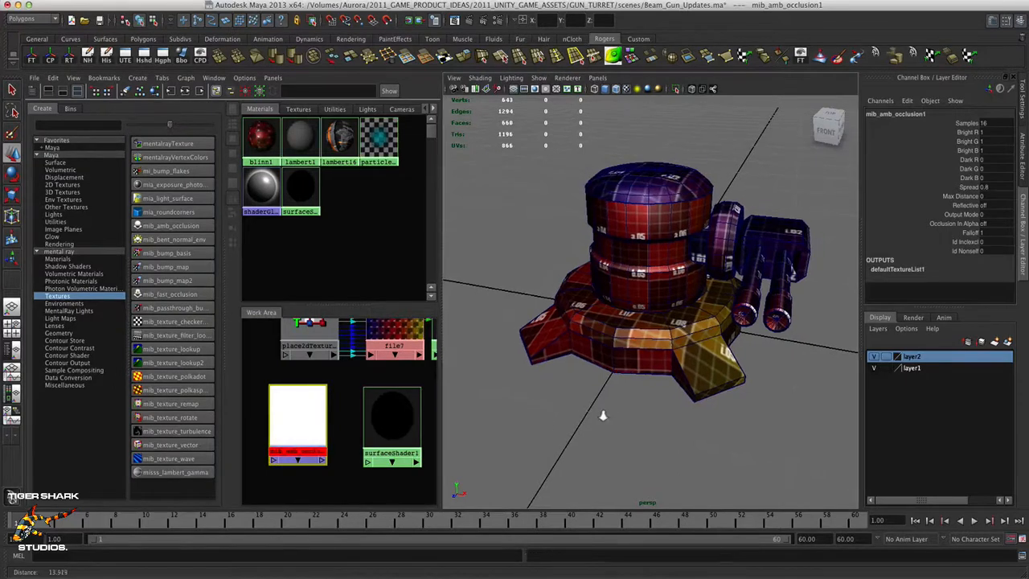
{"action": "middle_click_drag", "start_coordinate": [347, 488], "coordinate": [334, 460], "text": "alt"}
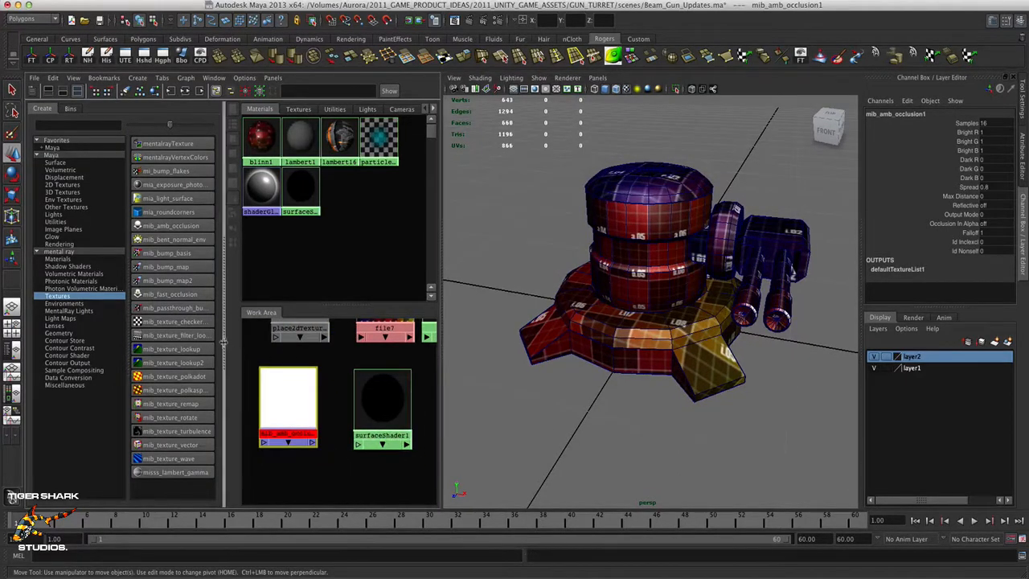
- Enlarge the shading work area and connect the mib_amb_occlusion1 output to surfaceShader1 using the Default connection
{"action": "left_click_drag", "start_coordinate": [224, 344], "coordinate": [195, 343]}
{"action": "left_click_drag", "start_coordinate": [128, 321], "coordinate": [85, 324]}
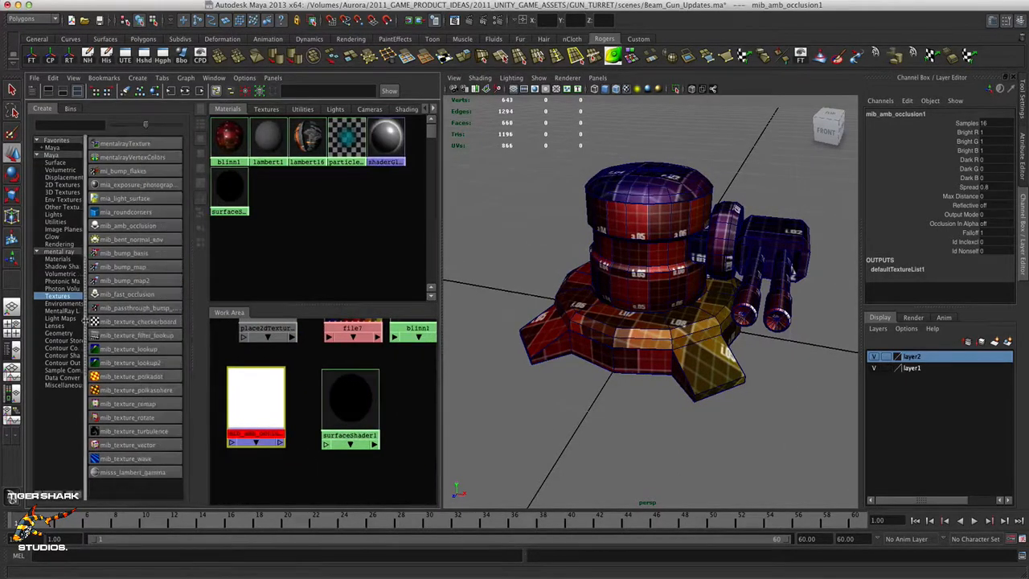
{"action": "right_click_drag", "start_coordinate": [304, 416], "coordinate": [349, 432], "text": "alt"}
{"action": "left_click_drag", "start_coordinate": [435, 340], "coordinate": [632, 341]}
{"action": "middle_click_drag", "start_coordinate": [381, 408], "coordinate": [484, 413], "text": "alt"}
{"action": "scroll", "coordinate": [485, 412], "scroll_direction": "up", "scroll_amount": 2}
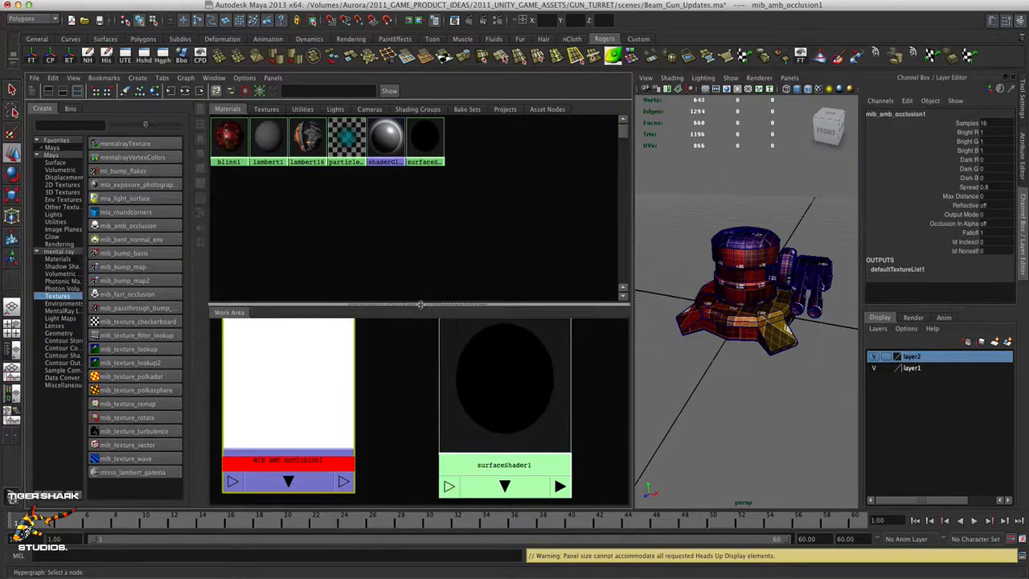
{"action": "left_click_drag", "start_coordinate": [421, 304], "coordinate": [417, 238]}
{"action": "middle_click_drag", "start_coordinate": [423, 351], "coordinate": [432, 372], "text": "alt"}
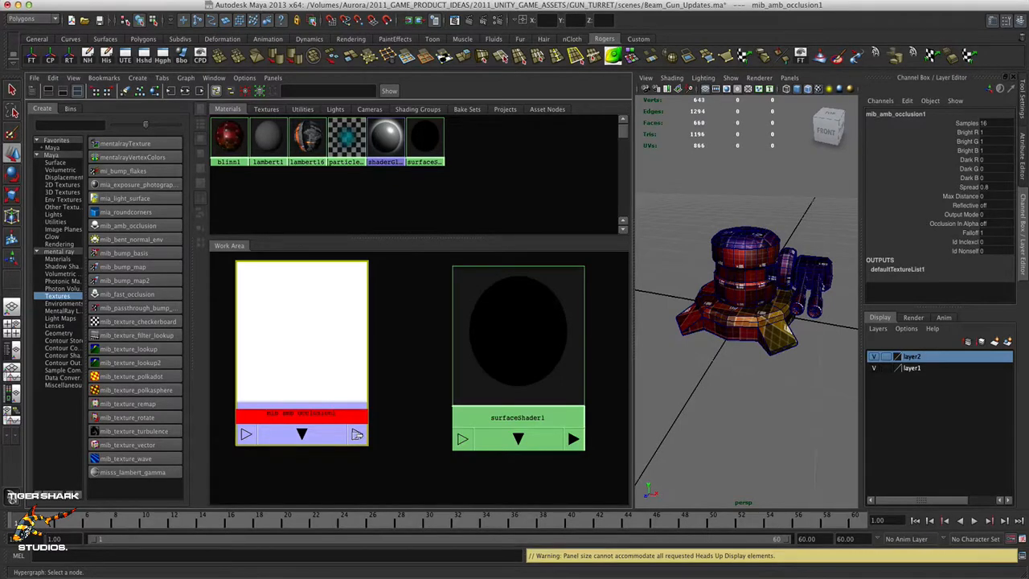
{"action": "middle_click_drag", "start_coordinate": [357, 435], "coordinate": [462, 441]}
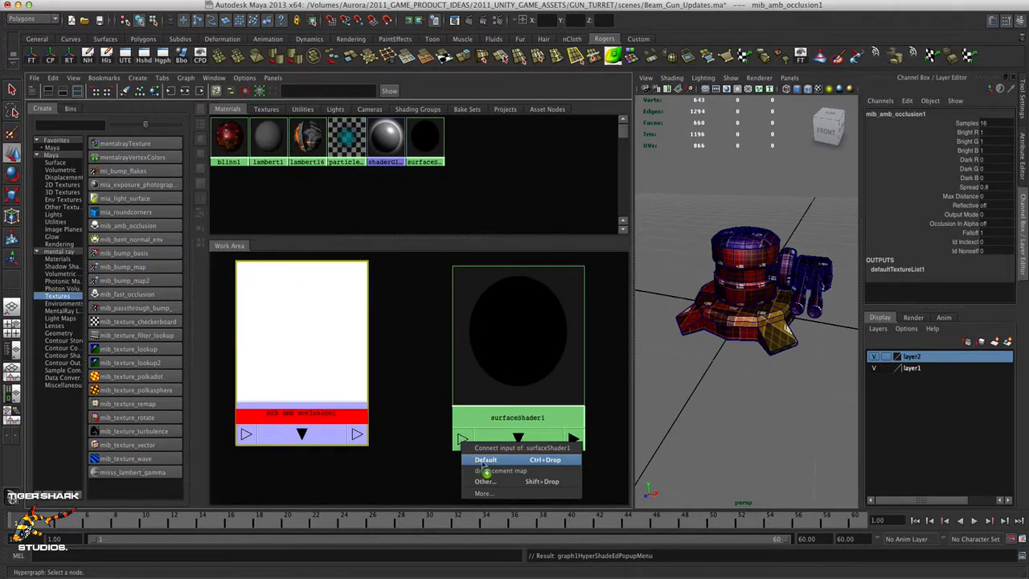
{"action": "left_click", "coordinate": [486, 461]}
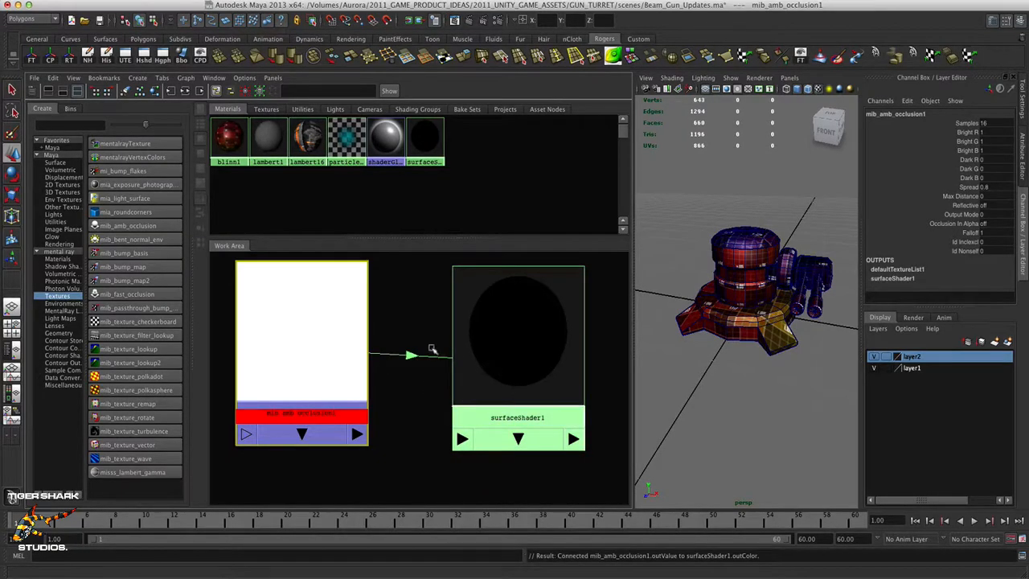
- Open the mib_amb_occlusion1 attributes, enlarge the perspective view, and review the Samples setting, leaving it at 16
{"action": "double_click", "coordinate": [326, 358]}
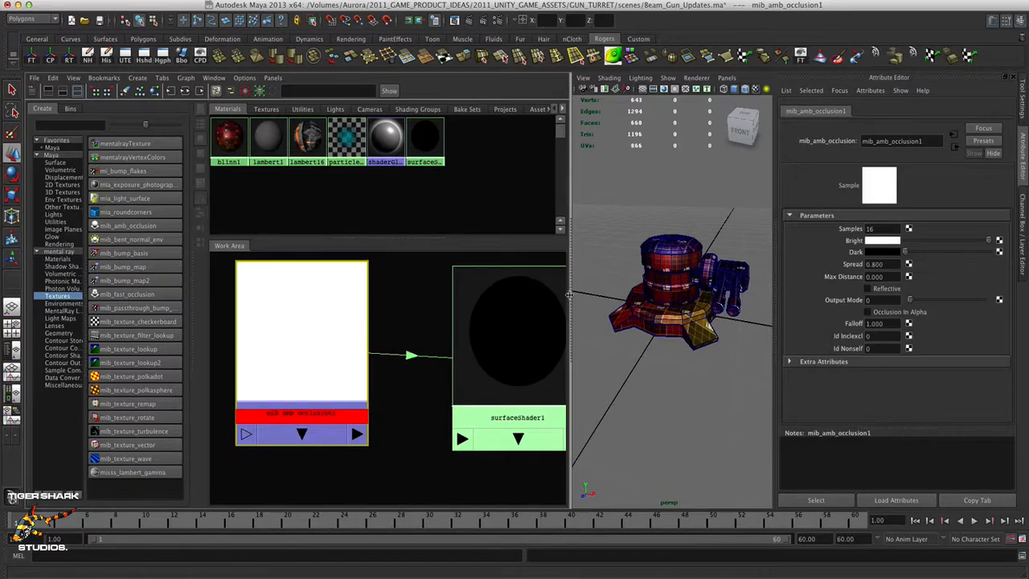
{"action": "left_click_drag", "start_coordinate": [571, 301], "coordinate": [386, 301]}
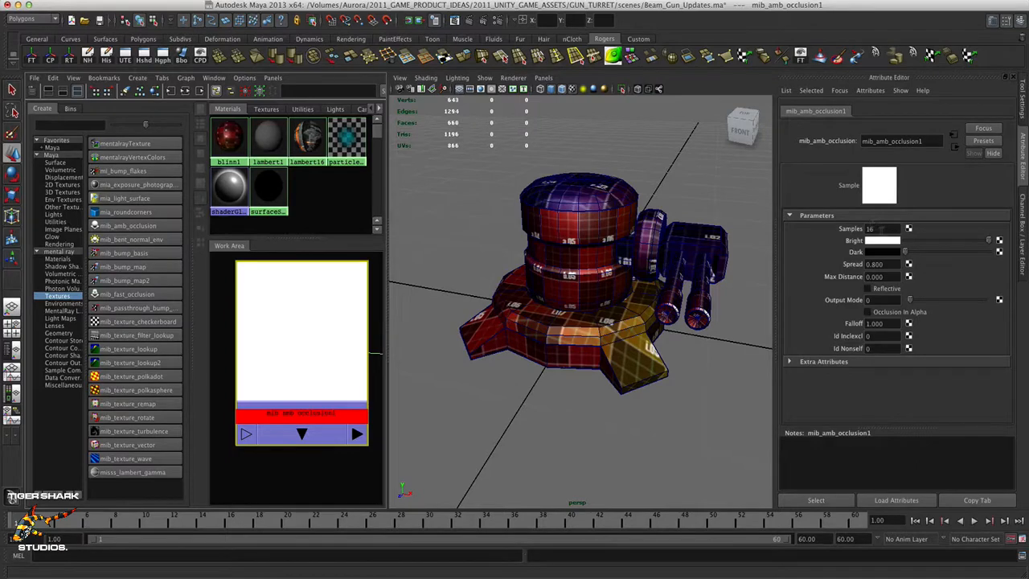
{"action": "double_click", "coordinate": [881, 229]}
{"action": "key", "text": "Return"}
{"action": "key", "text": "Tab"}
- Select all the turret meshes and assign the surfaceShader1 material to them
{"action": "right_click_drag", "start_coordinate": [611, 346], "coordinate": [579, 349], "text": "alt"}
{"action": "middle_click_drag", "start_coordinate": [579, 349], "coordinate": [558, 375], "text": "alt"}
{"action": "left_click_drag", "start_coordinate": [559, 375], "coordinate": [585, 378], "text": "alt"}
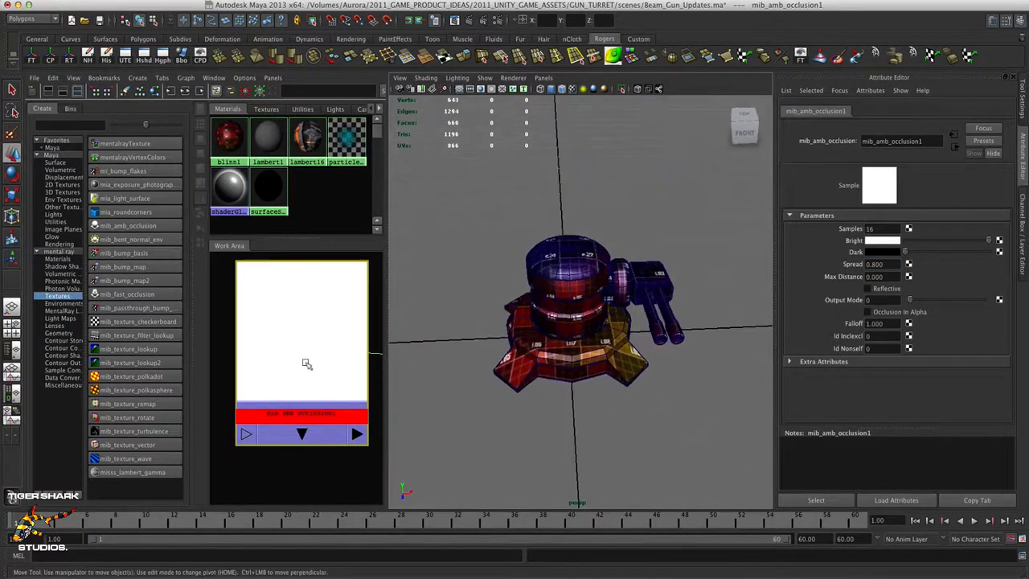
{"action": "right_click_drag", "start_coordinate": [304, 364], "coordinate": [280, 365], "text": "alt"}
{"action": "middle_click_drag", "start_coordinate": [320, 364], "coordinate": [259, 361], "text": "alt"}
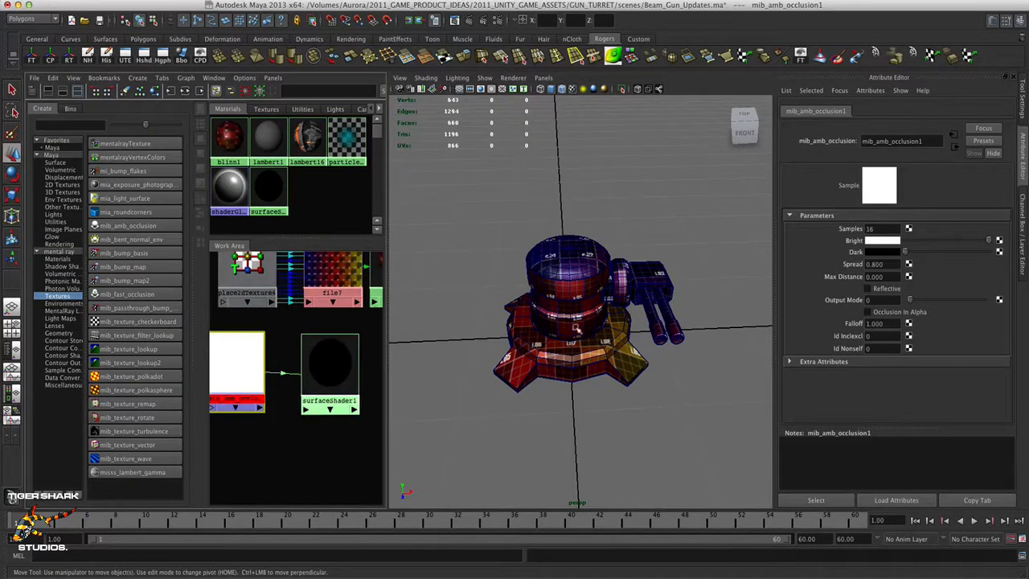
{"action": "left_click", "coordinate": [663, 334]}
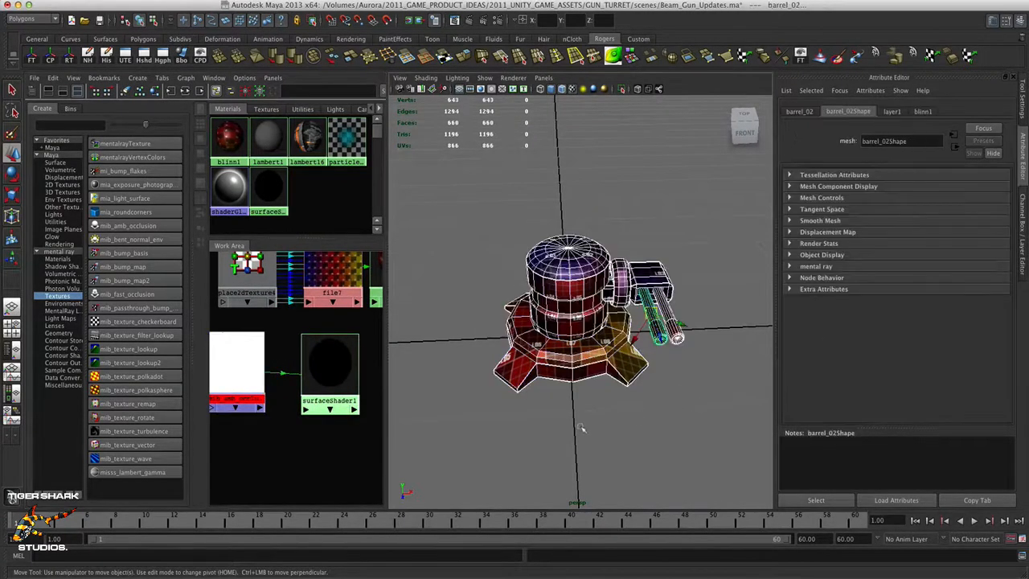
{"action": "right_click", "coordinate": [333, 370]}
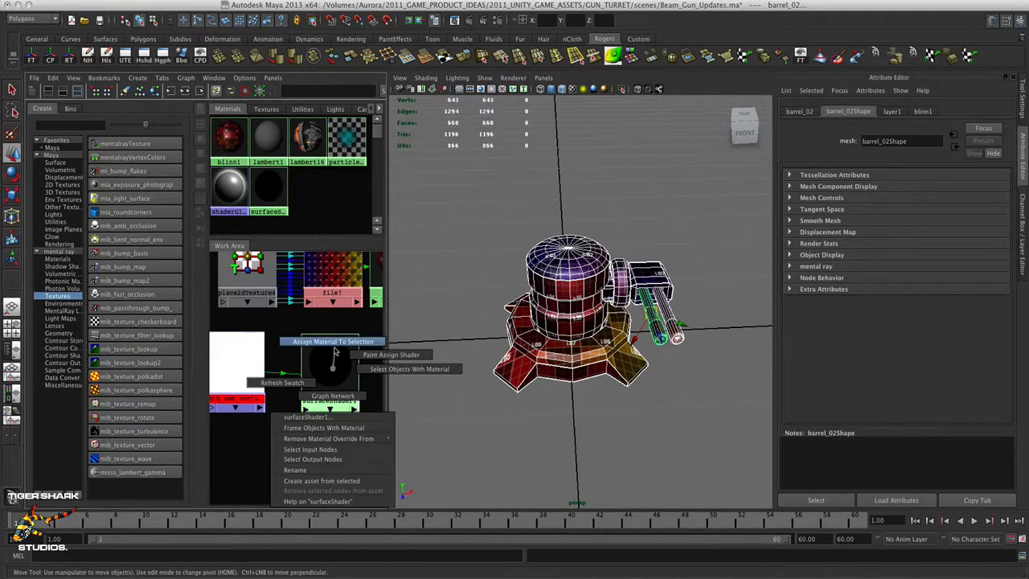
{"action": "left_click", "coordinate": [335, 343]}
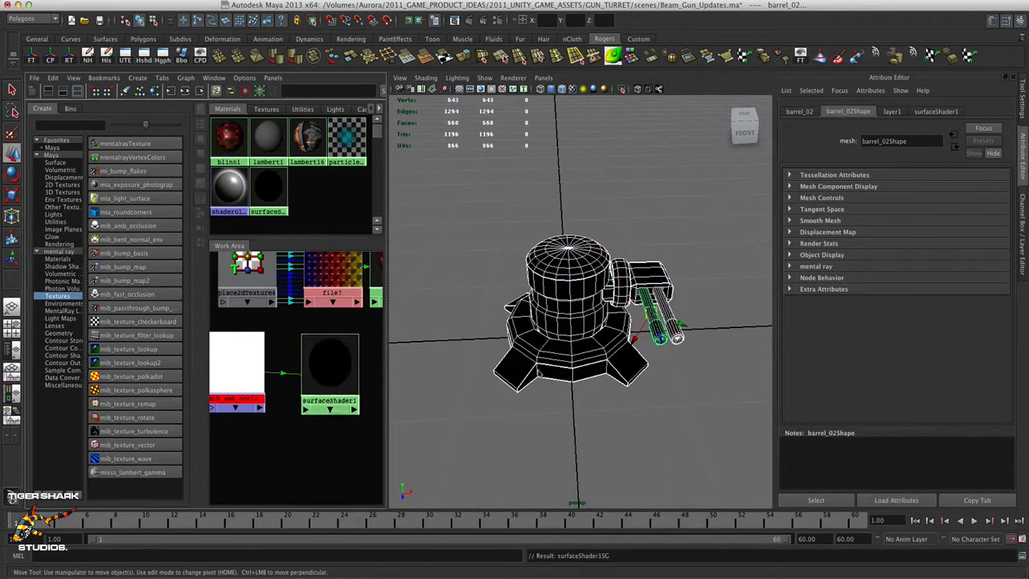
- Clear the selection and inspect the turret with the surface shader in shaded display
{"action": "left_click_drag", "start_coordinate": [562, 386], "coordinate": [609, 406], "text": "alt"}
{"action": "left_click", "coordinate": [612, 402]}
{"action": "key", "text": "5"}
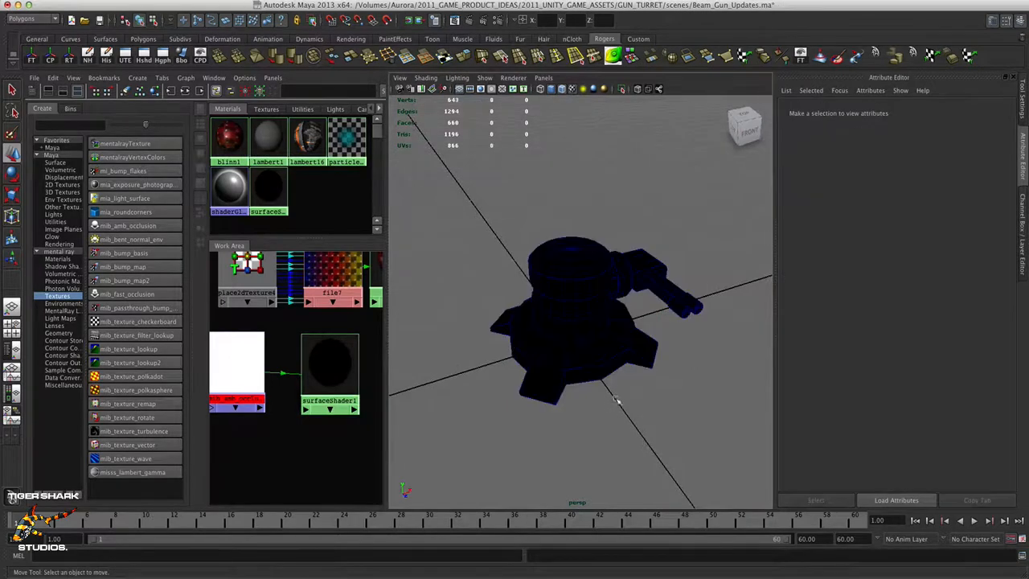
{"action": "right_click_drag", "start_coordinate": [616, 391], "coordinate": [610, 420], "text": "alt"}
{"action": "left_click_drag", "start_coordinate": [610, 420], "coordinate": [593, 408], "text": "alt"}
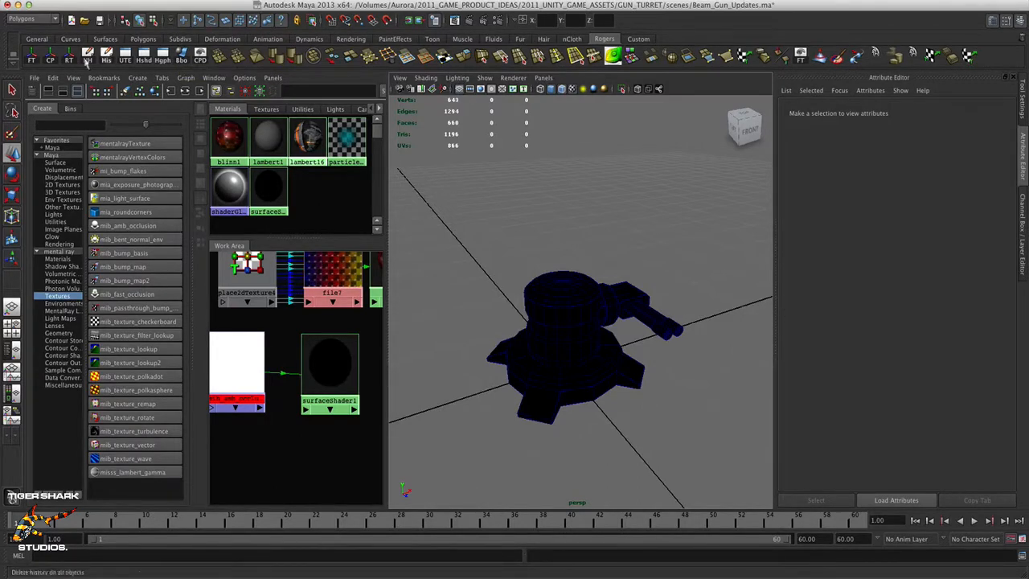
- Switch to the Rendering menu set and open the Batch Bake (mental ray) options, moving the dialog clear of the turret
{"action": "left_click", "coordinate": [55, 19]}
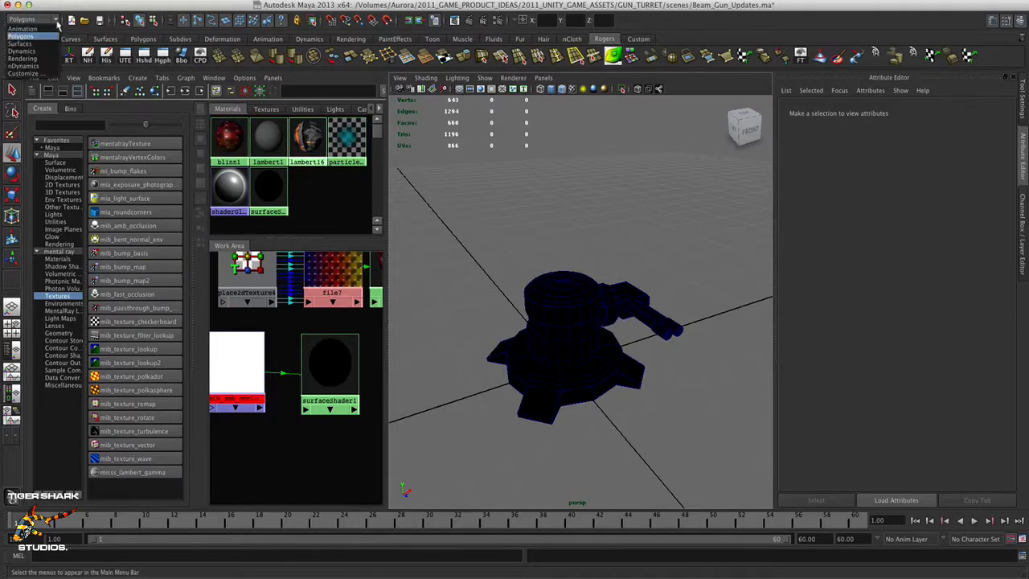
{"action": "left_click", "coordinate": [44, 60]}
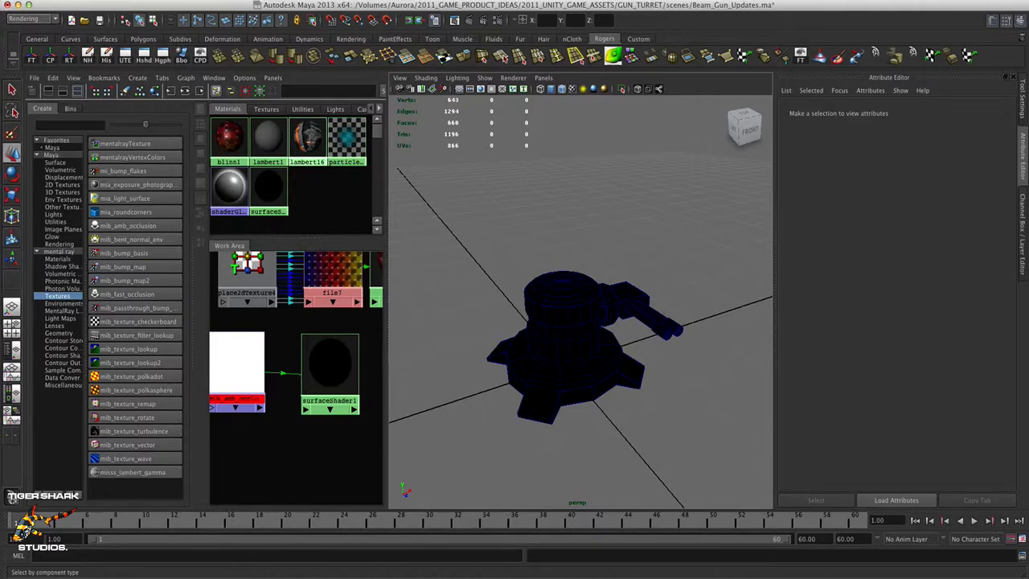
{"action": "left_click", "coordinate": [310, 1]}
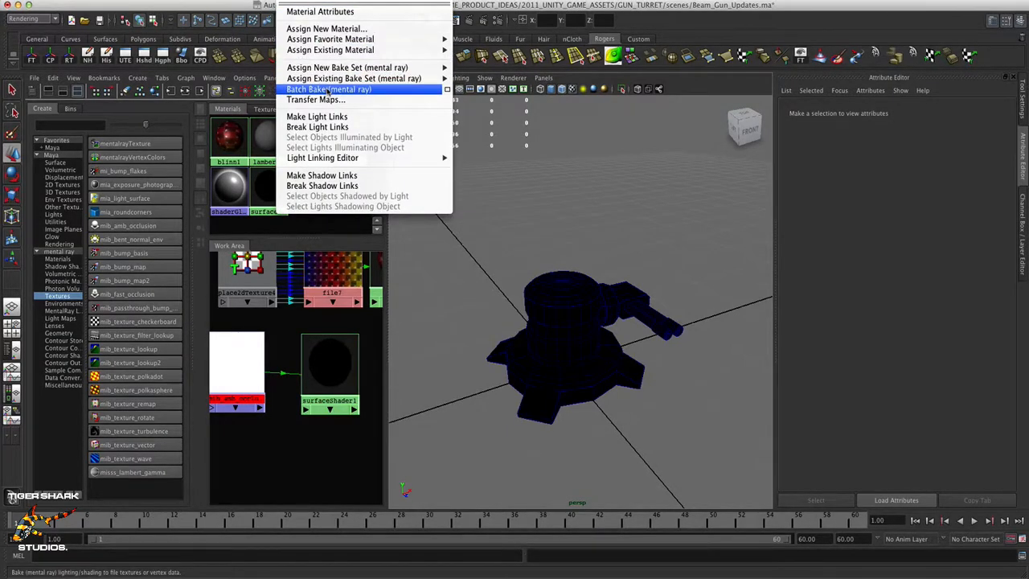
{"action": "left_click", "coordinate": [448, 92]}
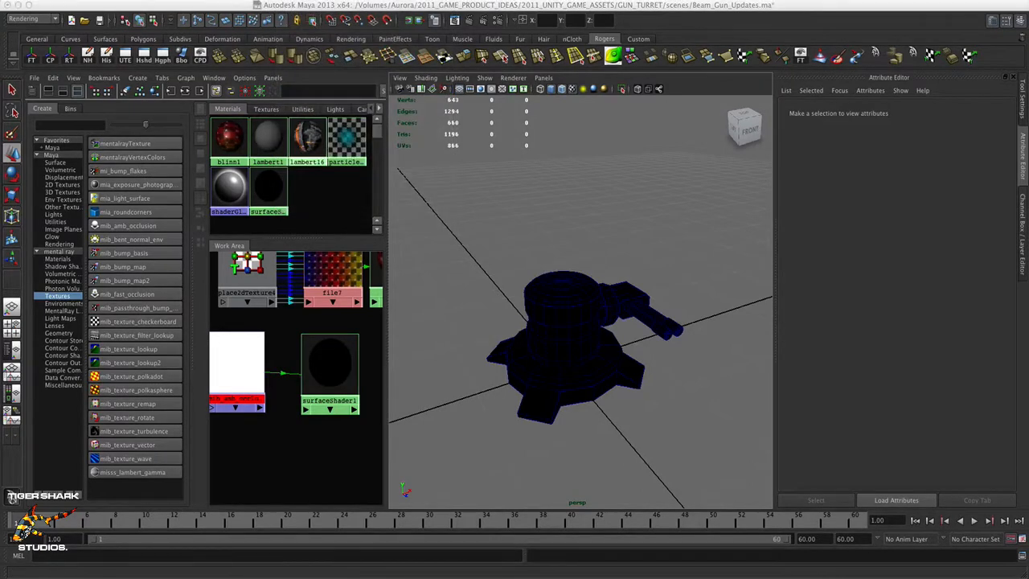
{"action": "left_click_drag", "start_coordinate": [909, 29], "coordinate": [828, 29]}
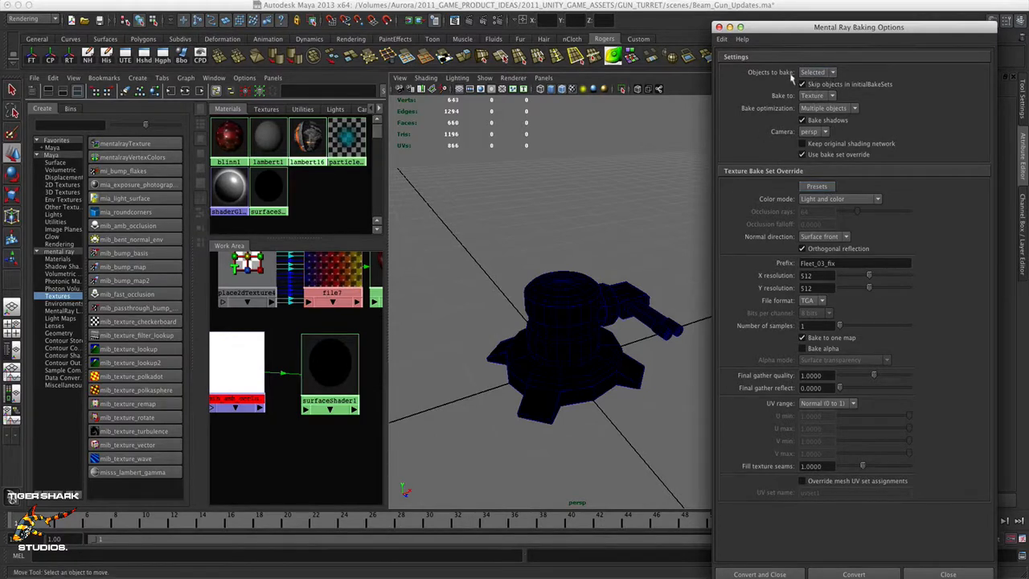
- Select all the turret meshes for baking and choose Light and color as the bake's color mode
{"action": "left_click", "coordinate": [617, 236]}
{"action": "left_click_drag", "start_coordinate": [643, 220], "coordinate": [555, 322]}
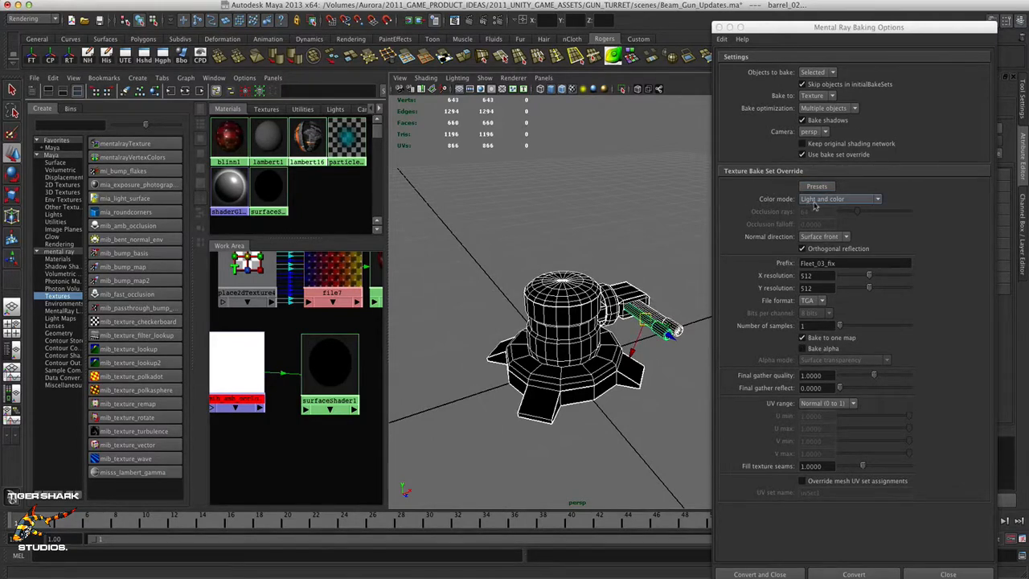
{"action": "left_click", "coordinate": [854, 201]}
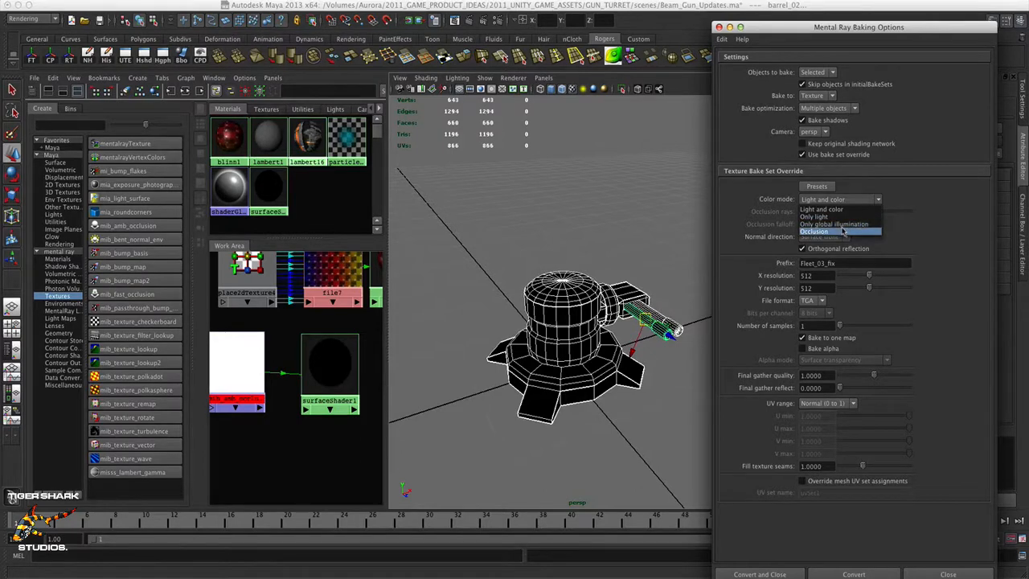
{"action": "left_click", "coordinate": [840, 210]}
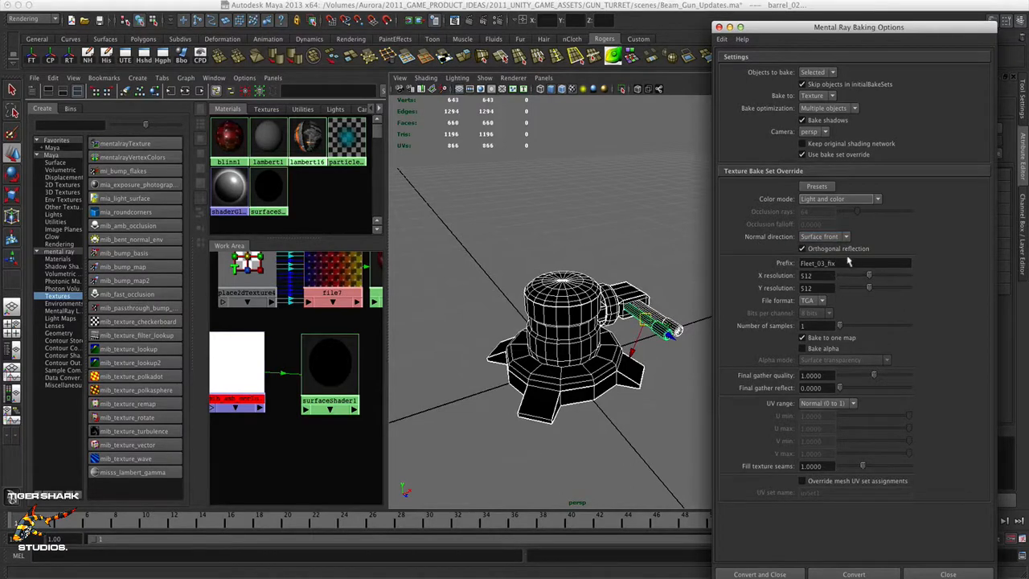
- Set the bake prefix to turret_AO_bake with TGA as the file format, and run the bake on the selected meshes
{"action": "left_click_drag", "start_coordinate": [841, 265], "coordinate": [778, 265]}
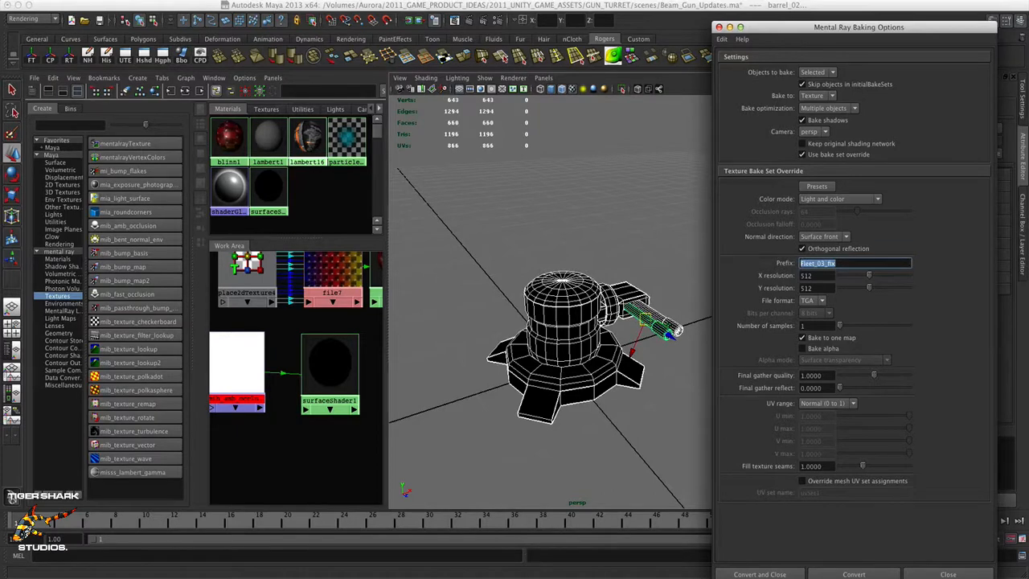
{"action": "type", "text": "turret_AO_bake"}
{"action": "left_click", "coordinate": [812, 301]}
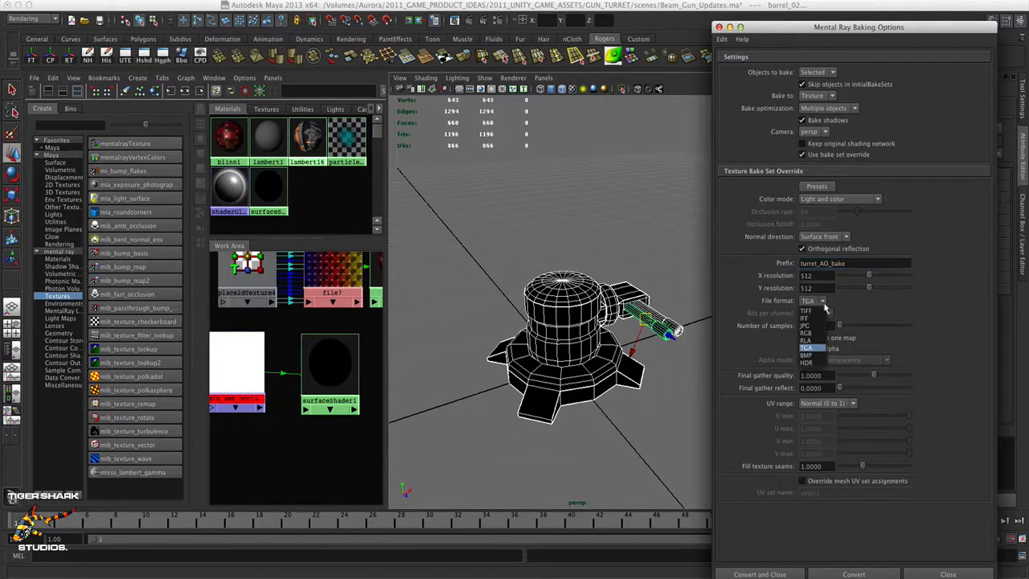
{"action": "left_click", "coordinate": [819, 348]}
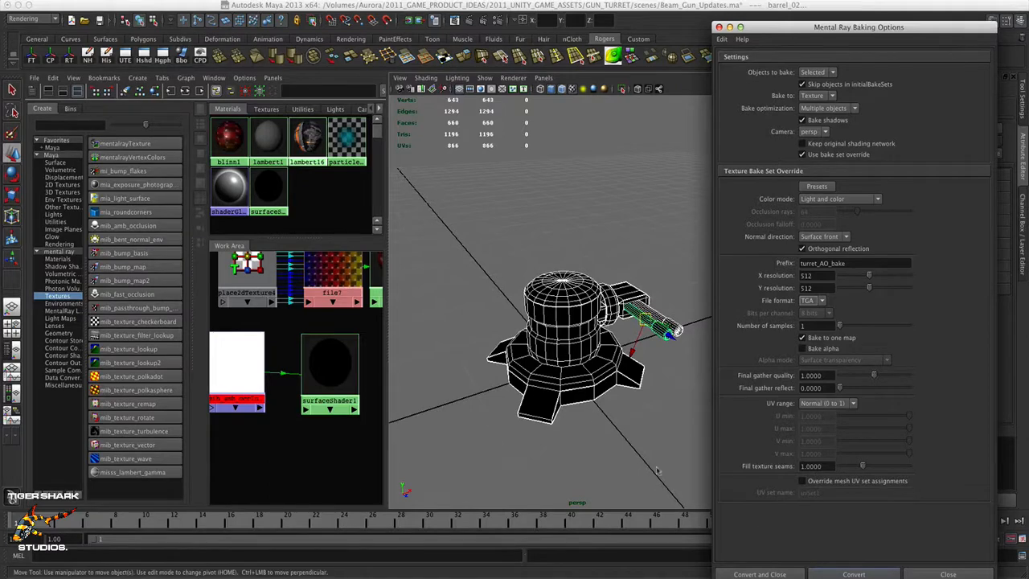
{"action": "left_click", "coordinate": [822, 575]}
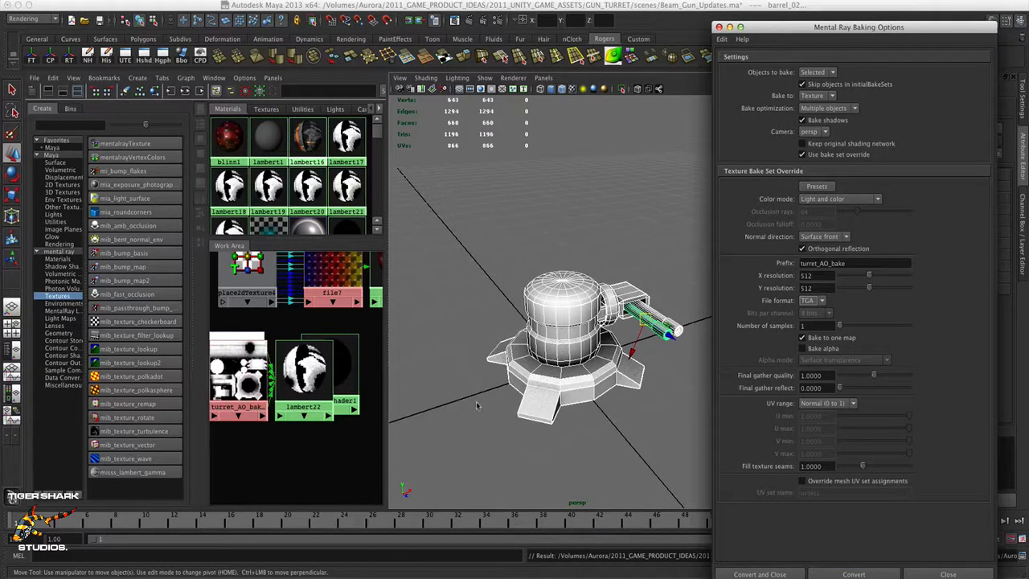
- Minimize the baking options, clear the selection, and inspect the baked ambient occlusion around the turret and its barrels
{"action": "left_click", "coordinate": [731, 27]}
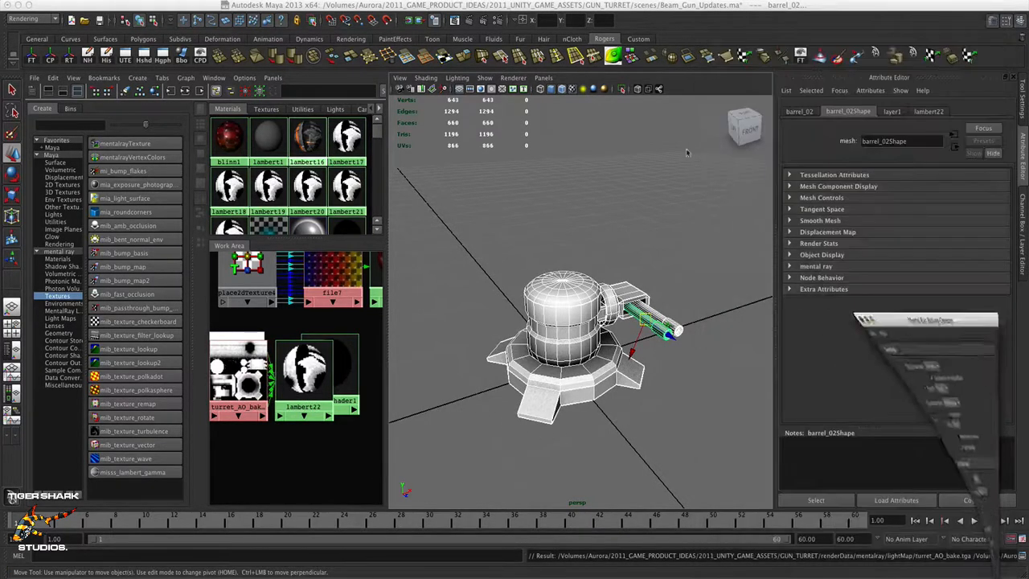
{"action": "left_click_drag", "start_coordinate": [690, 287], "coordinate": [563, 293], "text": "alt"}
{"action": "right_click_drag", "start_coordinate": [571, 292], "coordinate": [628, 292], "text": "alt"}
{"action": "left_click", "coordinate": [637, 275]}
{"action": "left_click_drag", "start_coordinate": [624, 287], "coordinate": [678, 287], "text": "alt"}
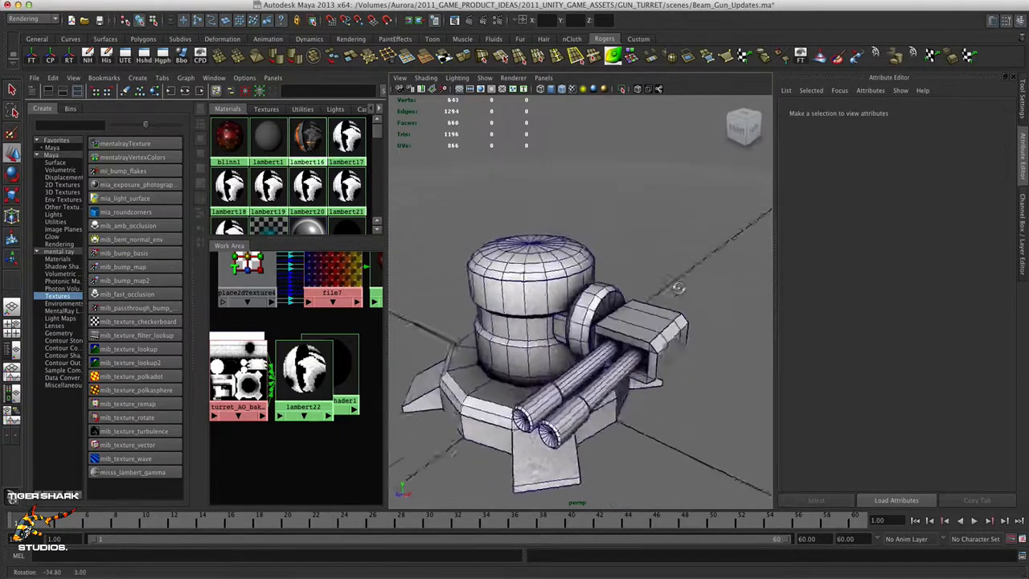
- Turn off the wireframe overlay on the shaded turret in the perspective view
{"action": "right_click_drag", "start_coordinate": [604, 285], "coordinate": [627, 283], "text": "alt"}
{"action": "left_click_drag", "start_coordinate": [630, 285], "coordinate": [559, 239], "text": "alt"}
{"action": "left_click", "coordinate": [426, 78]}
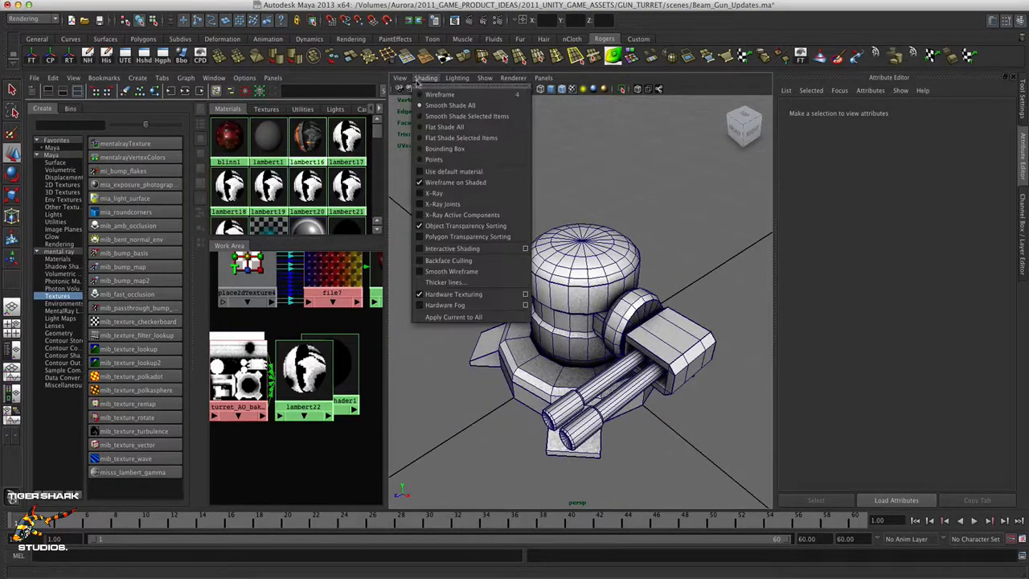
{"action": "left_click", "coordinate": [441, 183]}
- Lift the turret body off its base and examine the occlusion baked on its underside and around the base's opening
{"action": "left_click_drag", "start_coordinate": [614, 236], "coordinate": [569, 260], "text": "alt"}
{"action": "left_click", "coordinate": [589, 278]}
{"action": "left_click_drag", "start_coordinate": [565, 324], "coordinate": [583, 290], "text": "alt"}
{"action": "right_click_drag", "start_coordinate": [583, 290], "coordinate": [712, 297], "text": "alt"}
{"action": "left_click", "coordinate": [712, 297]}
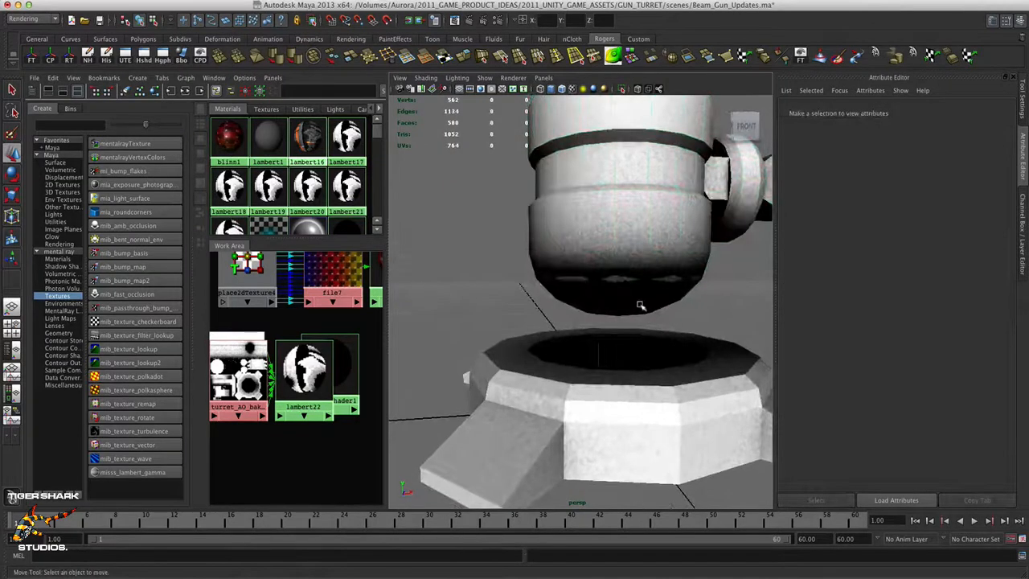
{"action": "left_click_drag", "start_coordinate": [641, 305], "coordinate": [642, 298], "text": "alt"}
{"action": "left_click_drag", "start_coordinate": [620, 357], "coordinate": [607, 389], "text": "alt"}
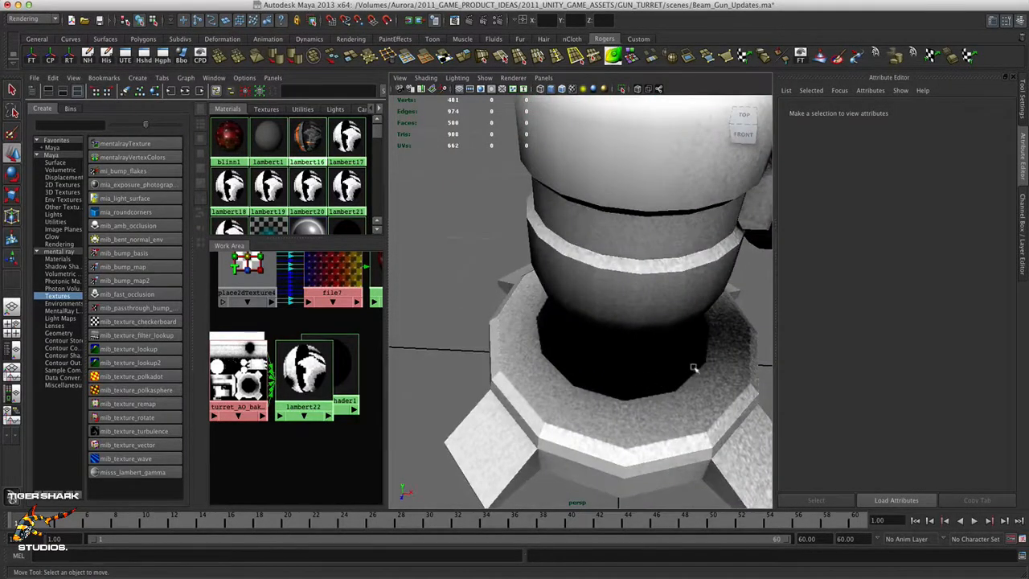
{"action": "right_click_drag", "start_coordinate": [695, 369], "coordinate": [597, 352], "text": "alt"}
{"action": "mouse_move", "coordinate": [597, 352]}
{"action": "left_mouse_down", "text": "alt"}
{"action": "mouse_move", "coordinate": [566, 349]}
{"action": "mouse_move", "coordinate": [578, 347]}
{"action": "left_mouse_up", "text": "alt"}
{"action": "left_click", "coordinate": [566, 346]}
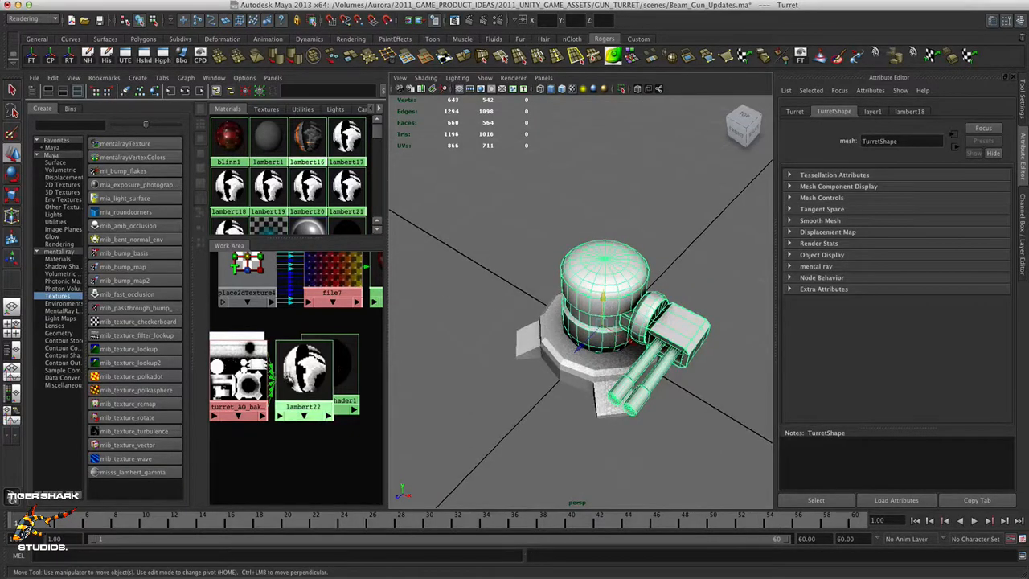
- Spread out the baked texture and its lambert material nodes, and rearrange the work area graph
{"action": "left_click", "coordinate": [300, 377]}
{"action": "right_click_drag", "start_coordinate": [326, 411], "coordinate": [235, 410], "text": "alt"}
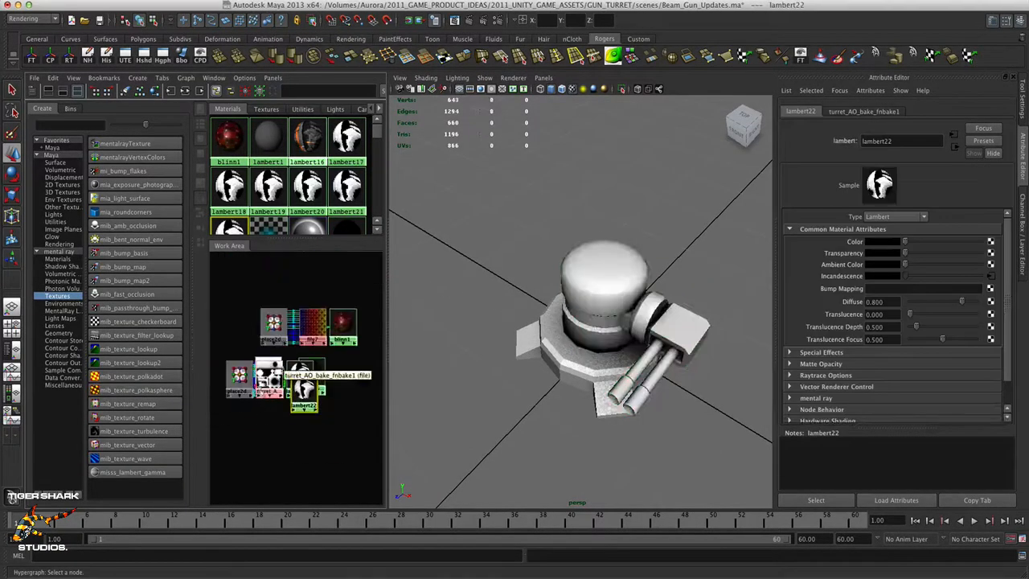
{"action": "left_click_drag", "start_coordinate": [270, 373], "coordinate": [222, 421]}
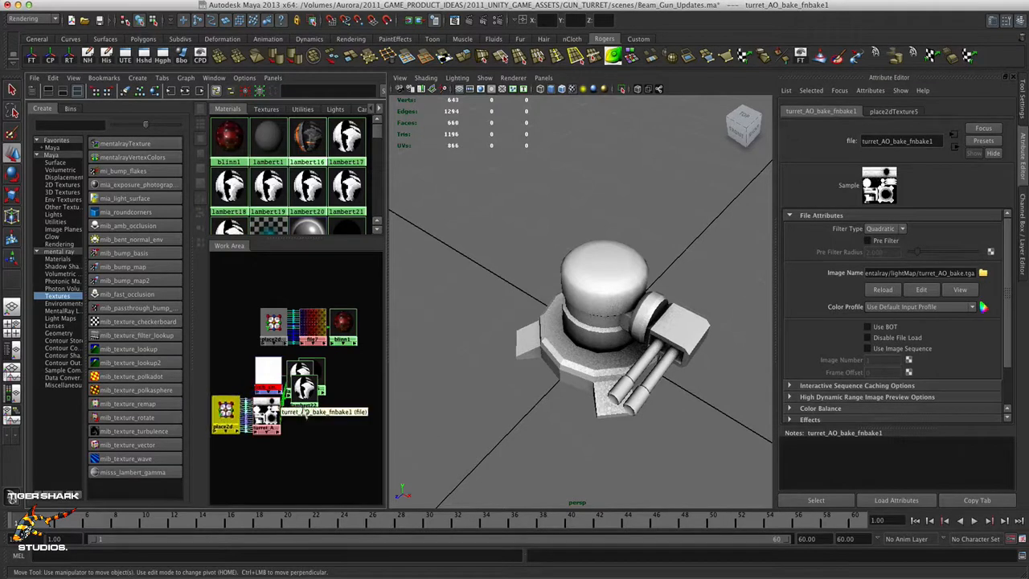
{"action": "left_click_drag", "start_coordinate": [308, 393], "coordinate": [312, 423]}
{"action": "left_click_drag", "start_coordinate": [300, 378], "coordinate": [304, 406]}
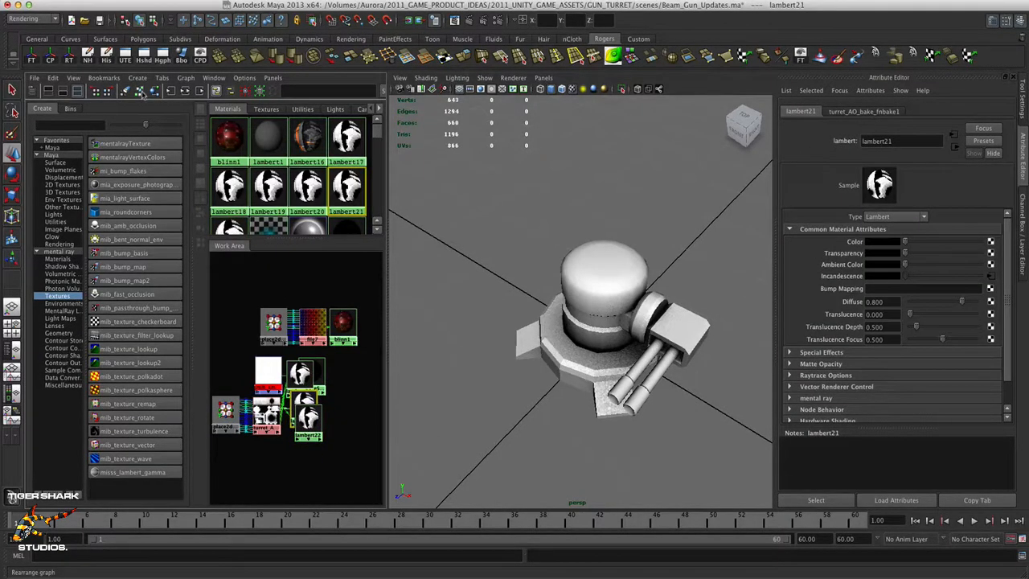
{"action": "left_click", "coordinate": [140, 91]}
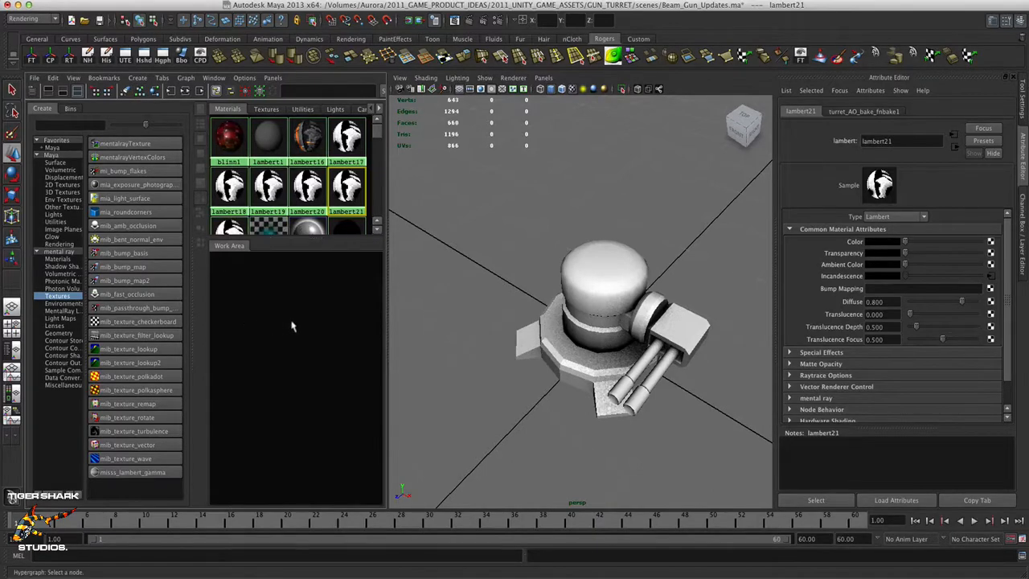
- Examine how the baked turret_AO_bake file texture connects to the lambert materials in the graph
{"action": "scroll", "coordinate": [279, 326], "scroll_direction": "down", "scroll_amount": 5}
{"action": "middle_click_drag", "start_coordinate": [289, 353], "coordinate": [281, 387], "text": "alt"}
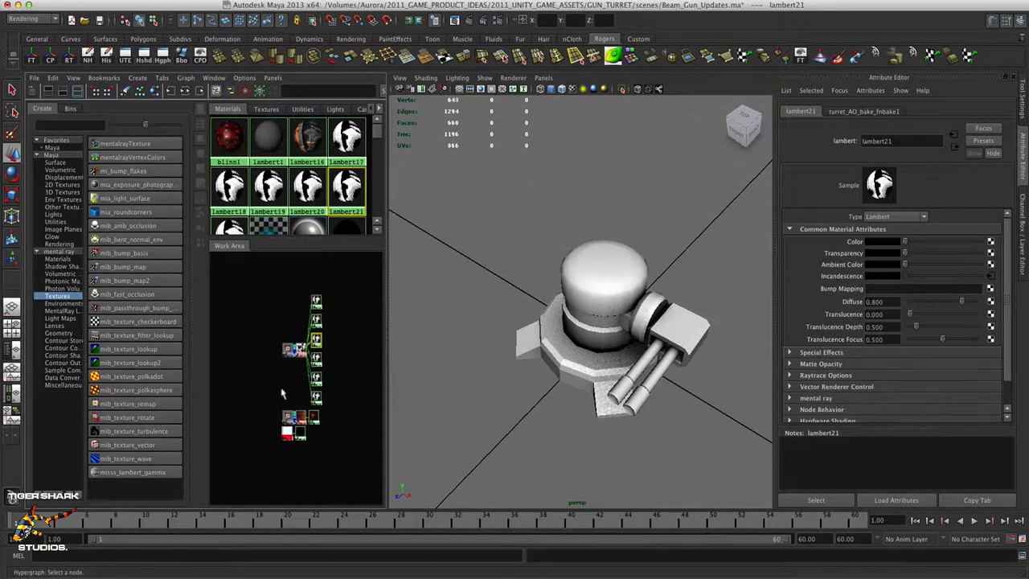
{"action": "right_click_drag", "start_coordinate": [281, 388], "coordinate": [336, 386], "text": "alt"}
{"action": "middle_click_drag", "start_coordinate": [319, 370], "coordinate": [301, 389], "text": "alt"}
{"action": "middle_click_drag", "start_coordinate": [315, 335], "coordinate": [301, 380], "text": "alt"}
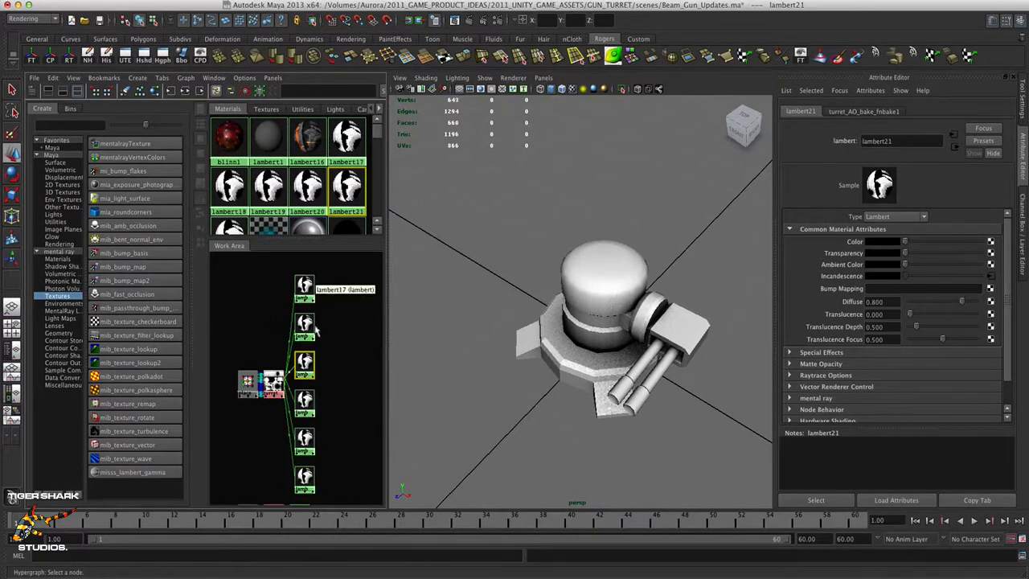
{"action": "scroll", "coordinate": [326, 364], "scroll_direction": "up", "scroll_amount": 6}
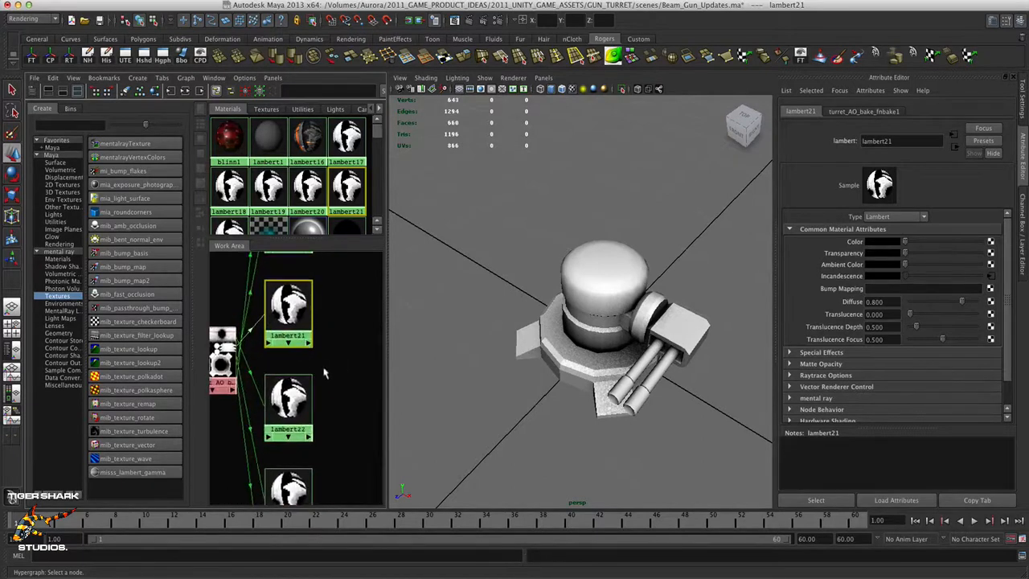
{"action": "scroll", "coordinate": [321, 355], "scroll_direction": "up", "scroll_amount": 4}
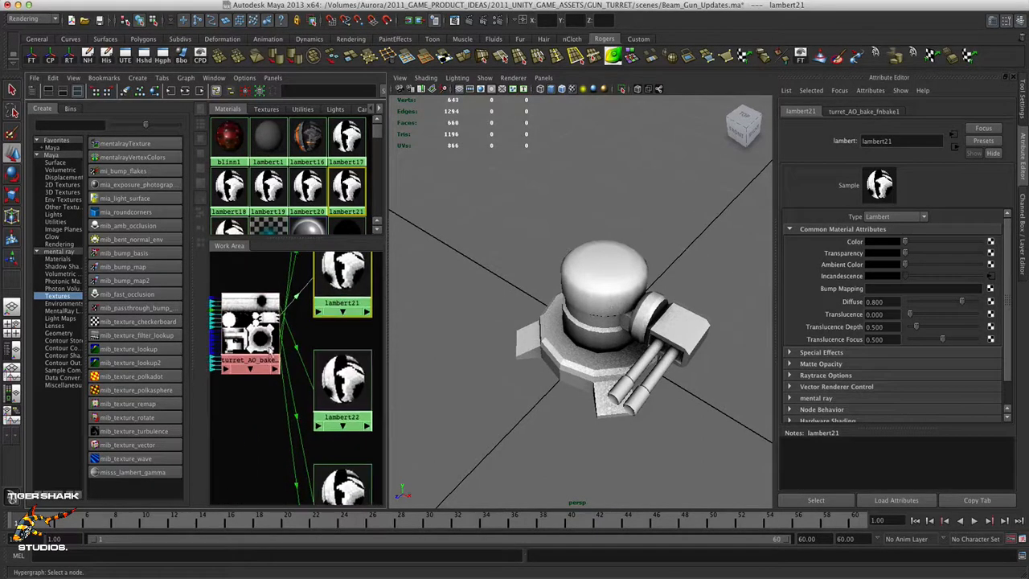
{"action": "scroll", "coordinate": [331, 348], "scroll_direction": "up", "scroll_amount": 3}
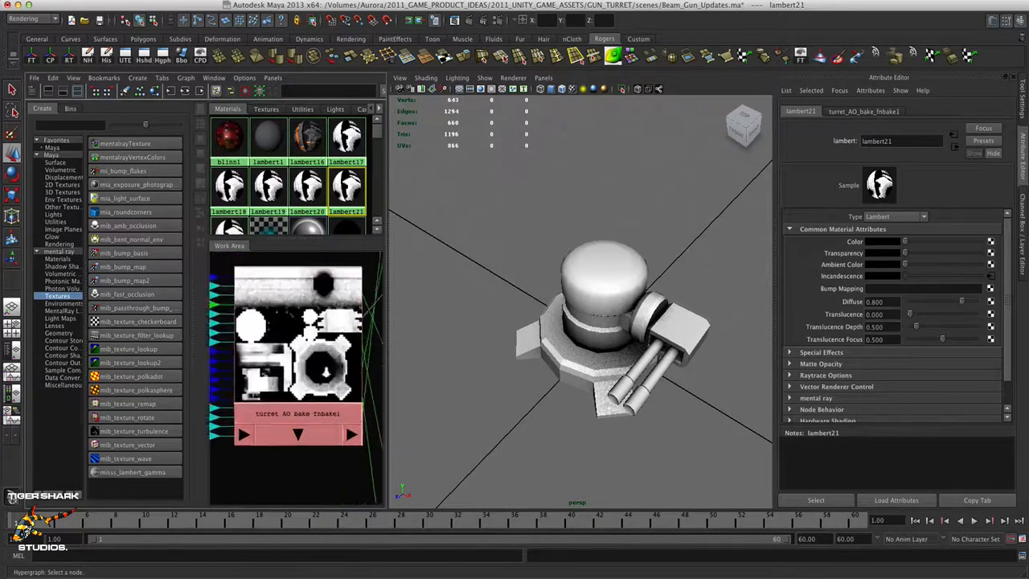
{"action": "scroll", "coordinate": [317, 360], "scroll_direction": "down", "scroll_amount": 5}
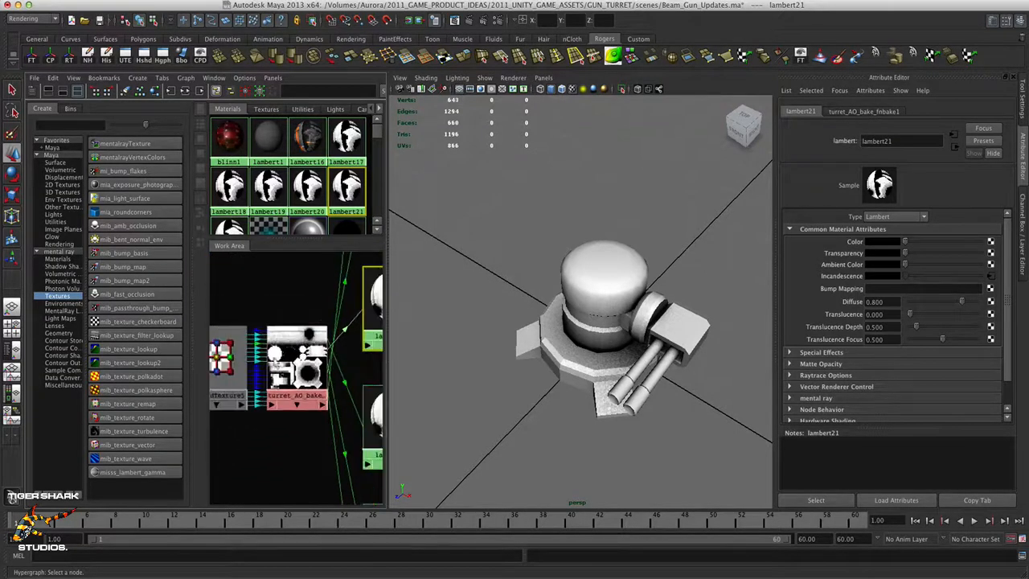
- Inspect the quality and grain of the baked occlusion up close on the turret's body and base
{"action": "left_click_drag", "start_coordinate": [580, 371], "coordinate": [593, 364], "text": "alt"}
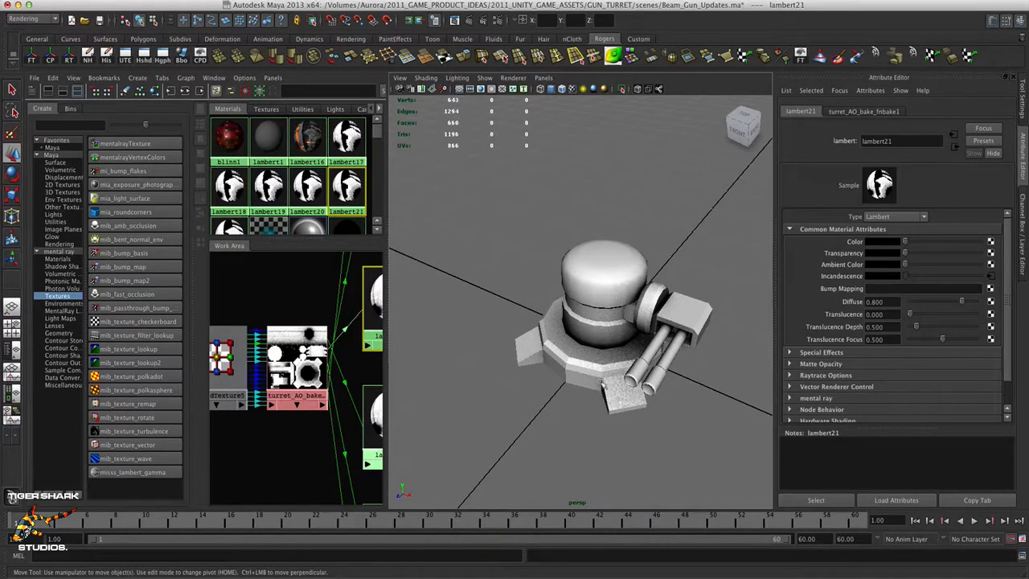
{"action": "left_click_drag", "start_coordinate": [614, 372], "coordinate": [631, 388], "text": "alt"}
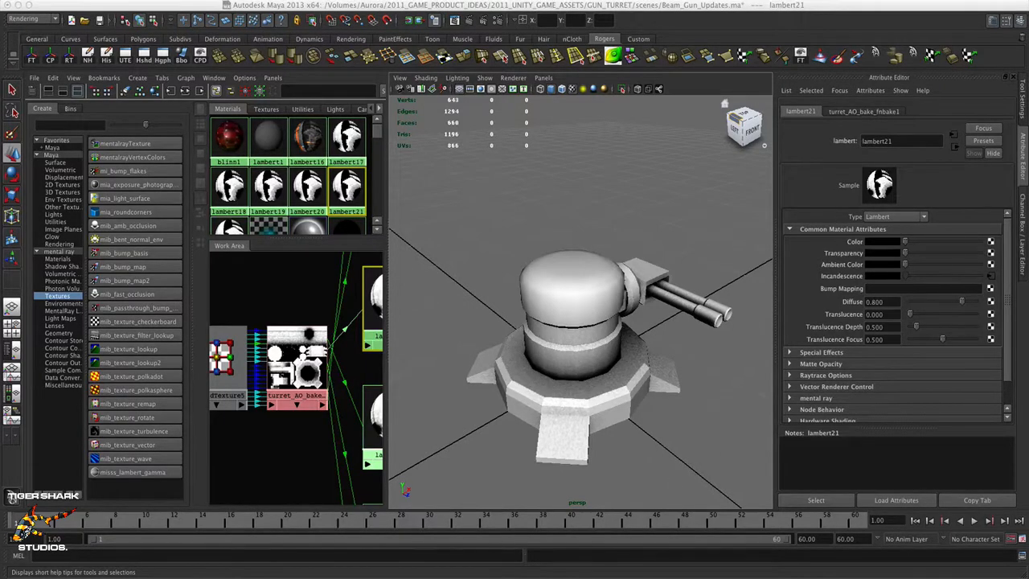
{"action": "left_click_drag", "start_coordinate": [1028, 37], "coordinate": [613, 19]}
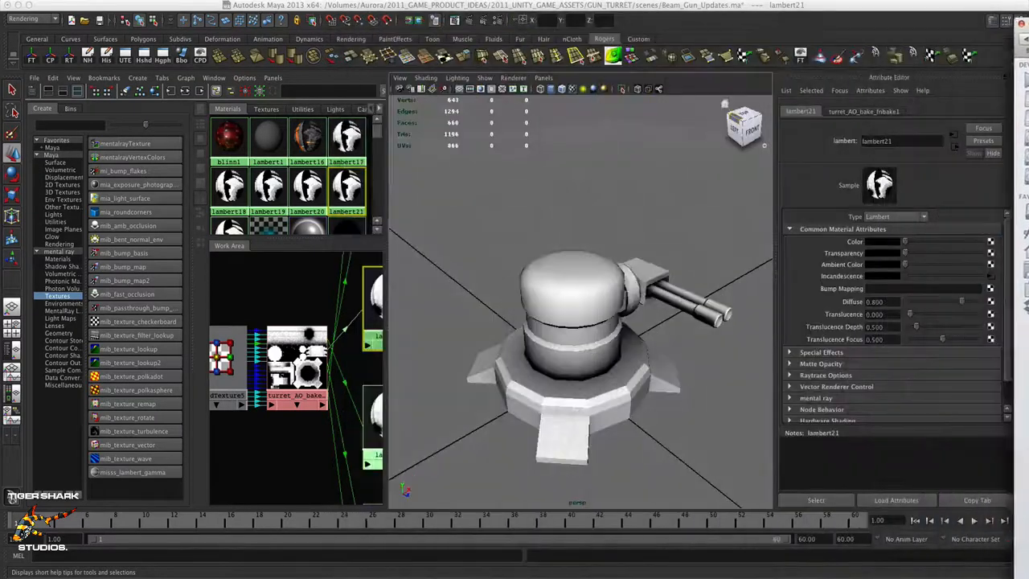
{"action": "left_click_drag", "start_coordinate": [609, 320], "coordinate": [520, 318], "text": "alt"}
{"action": "right_click_drag", "start_coordinate": [520, 317], "coordinate": [681, 339], "text": "alt"}
{"action": "left_click_drag", "start_coordinate": [602, 336], "coordinate": [563, 332], "text": "alt"}
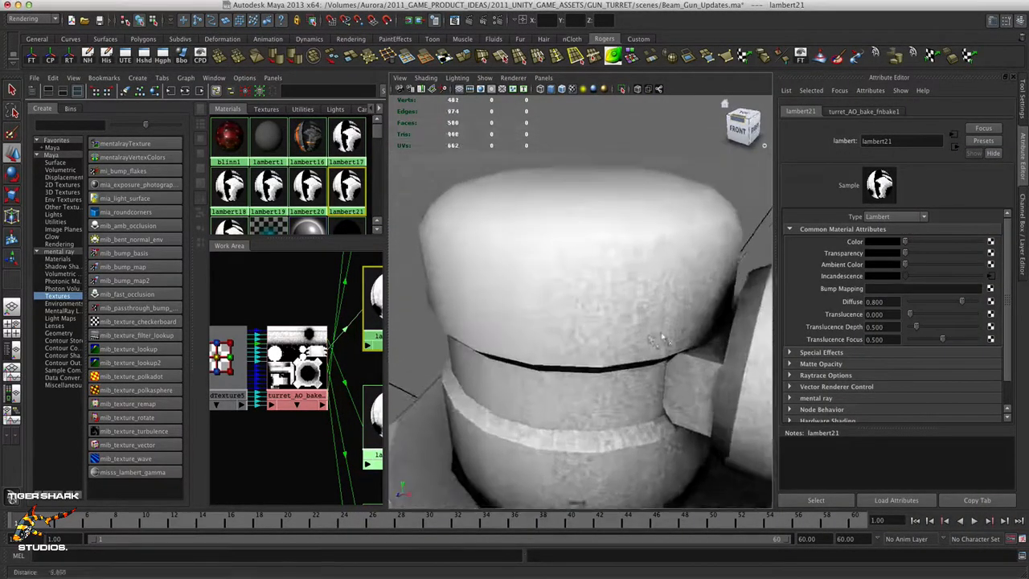
{"action": "right_click_drag", "start_coordinate": [563, 332], "coordinate": [534, 329], "text": "alt"}
{"action": "left_click_drag", "start_coordinate": [534, 329], "coordinate": [590, 320], "text": "alt"}
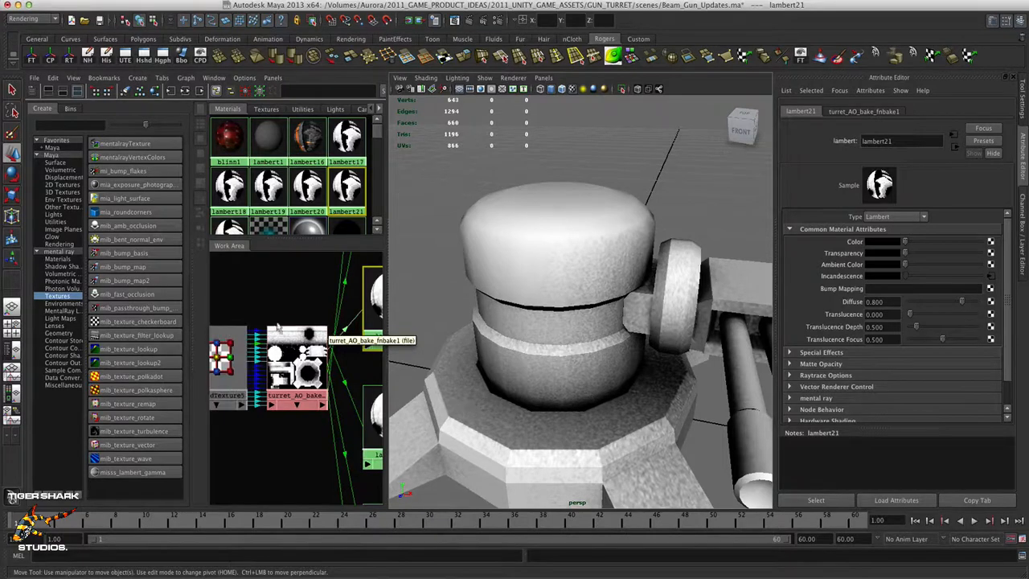
- Clear the work area graph and display the input and output connections of surfaceShader1
{"action": "left_click_drag", "start_coordinate": [302, 239], "coordinate": [300, 256]}
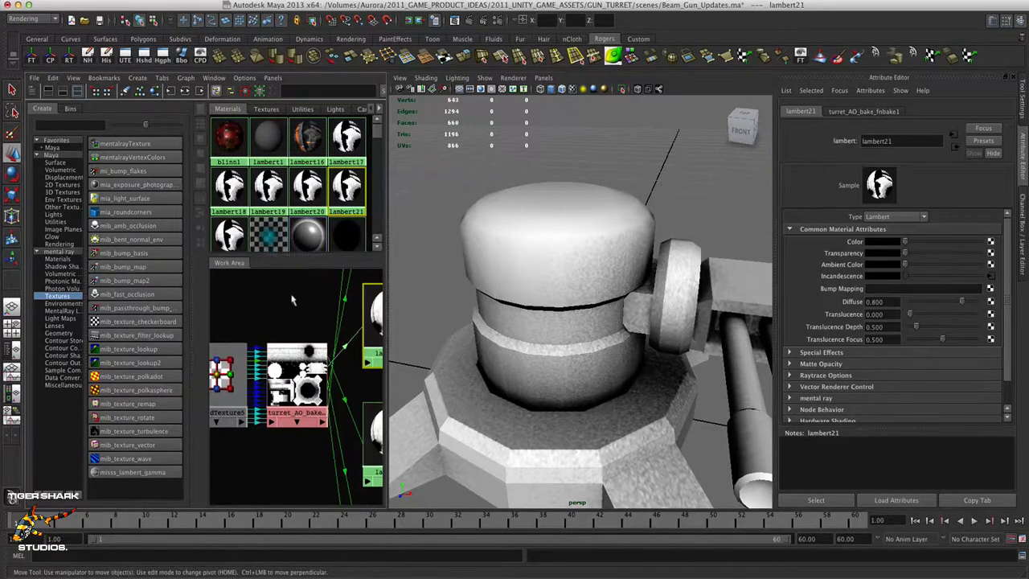
{"action": "scroll", "coordinate": [283, 312], "scroll_direction": "down", "scroll_amount": 6}
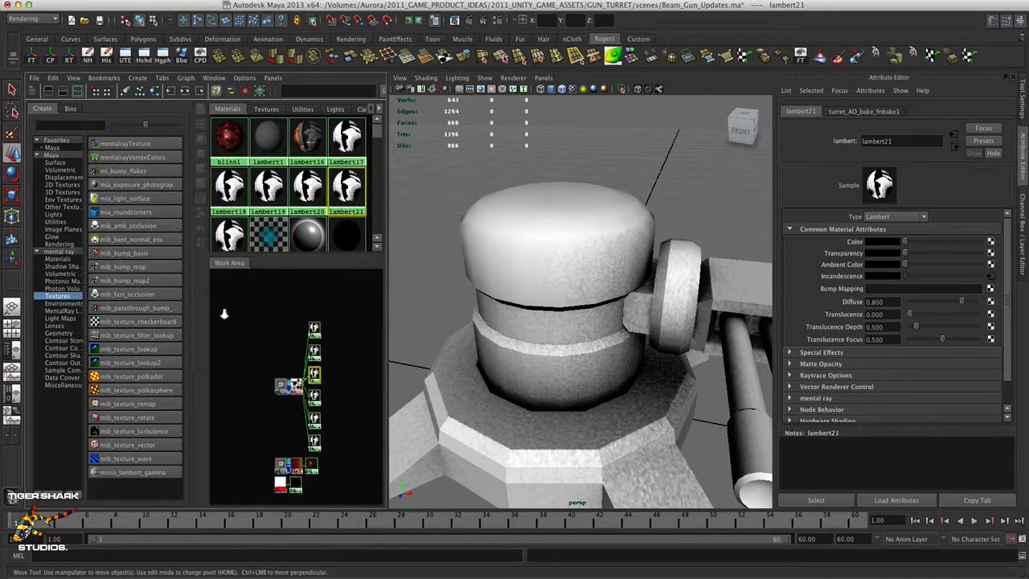
{"action": "scroll", "coordinate": [292, 322], "scroll_direction": "up", "scroll_amount": 6}
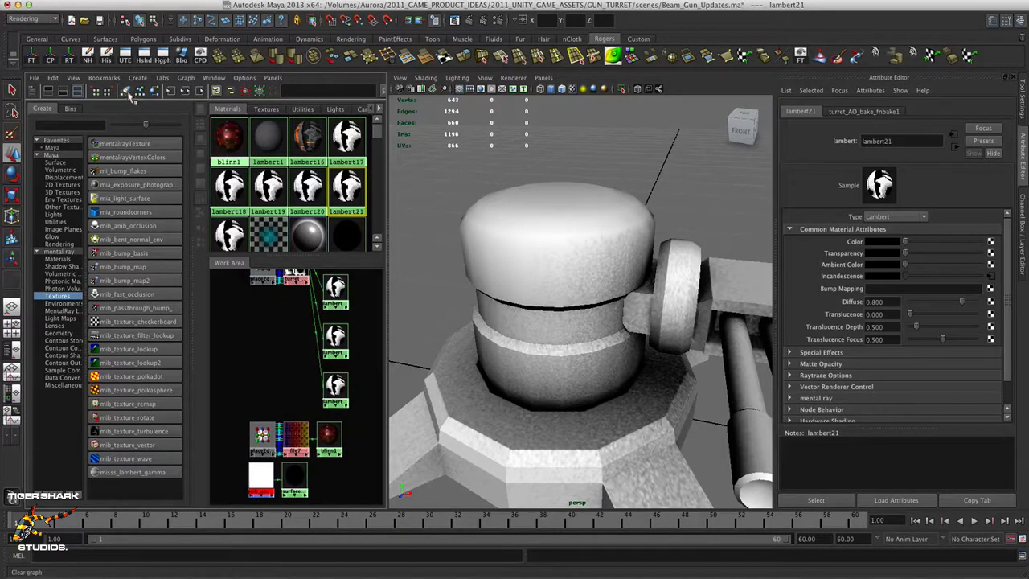
{"action": "left_click", "coordinate": [125, 91]}
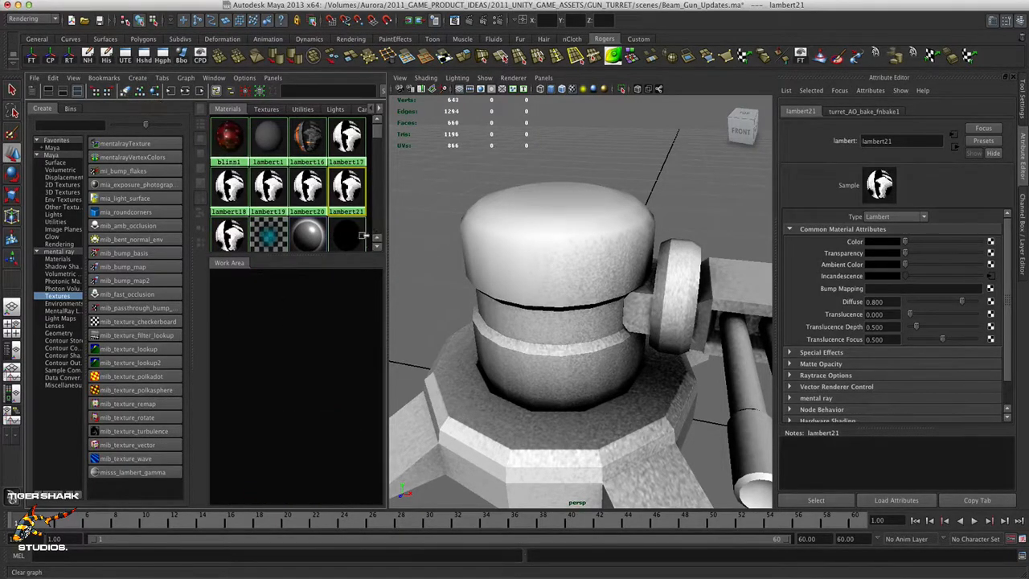
{"action": "left_click_drag", "start_coordinate": [381, 136], "coordinate": [380, 179]}
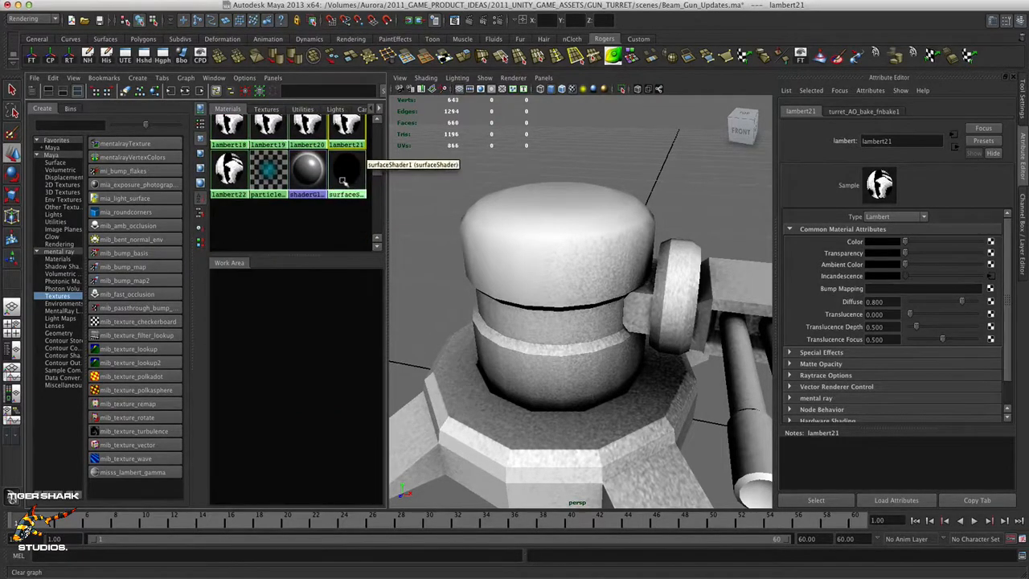
{"action": "left_click", "coordinate": [346, 167]}
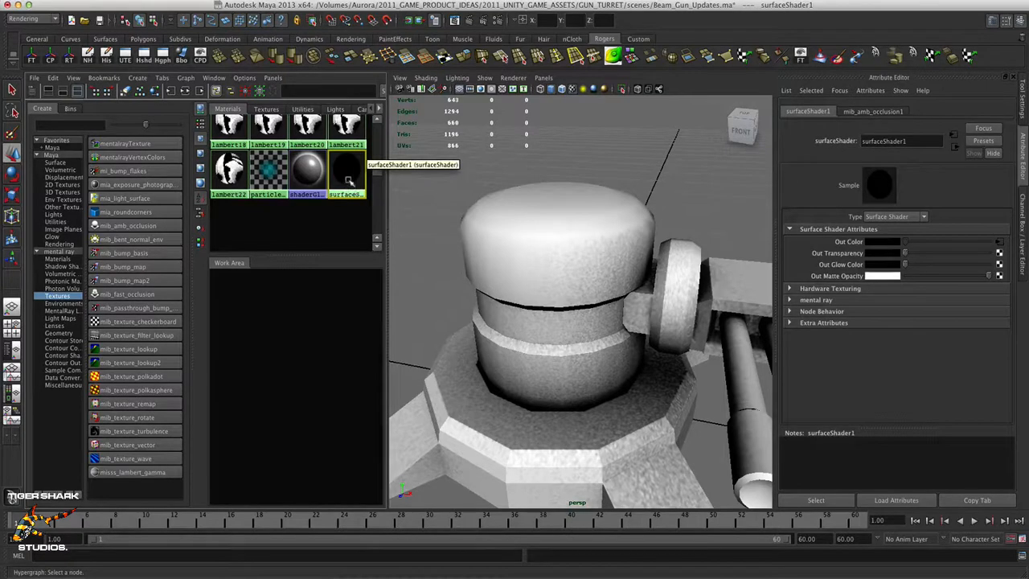
{"action": "left_click", "coordinate": [186, 92]}
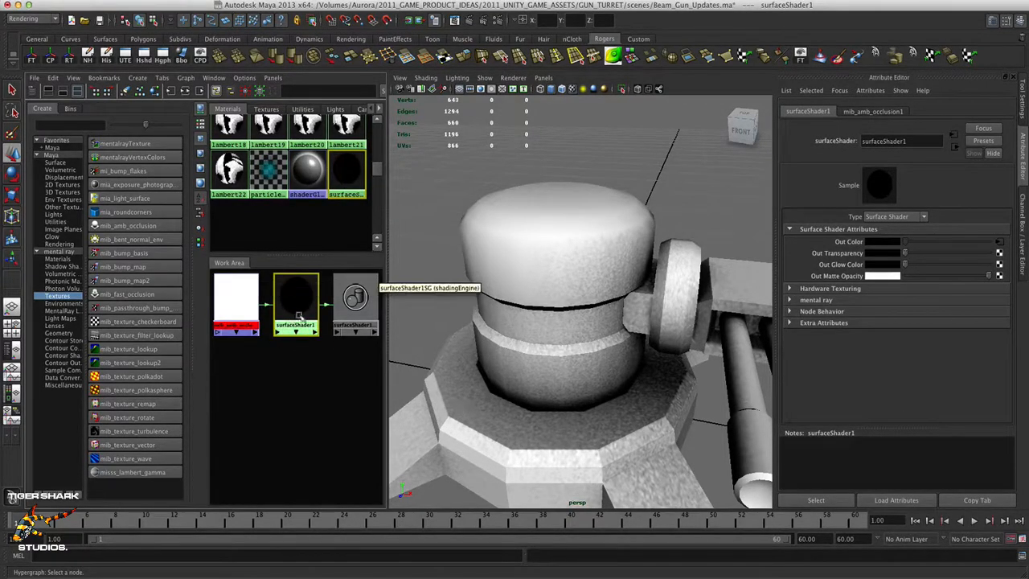
- Set the samples of the mib_amb_occlusion1 node to 64
{"action": "left_click", "coordinate": [238, 308]}
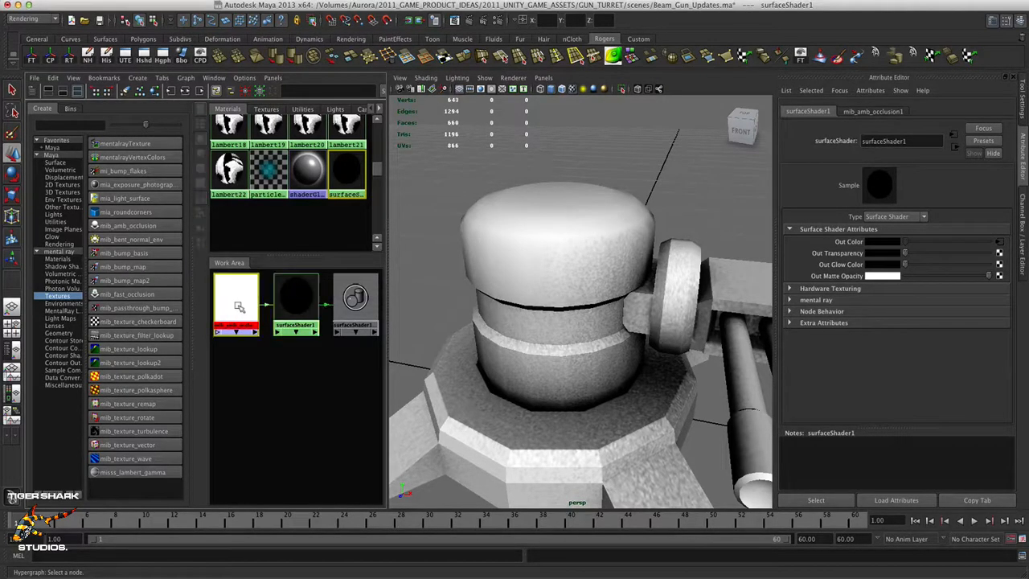
{"action": "left_click_drag", "start_coordinate": [884, 229], "coordinate": [799, 228]}
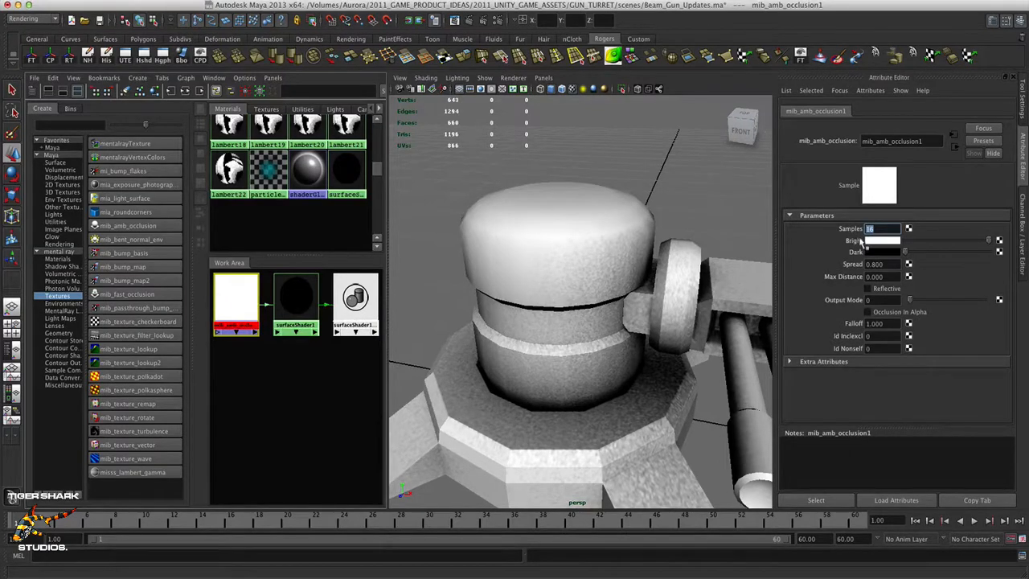
{"action": "type", "text": "64"}
{"action": "key", "text": "Tab"}
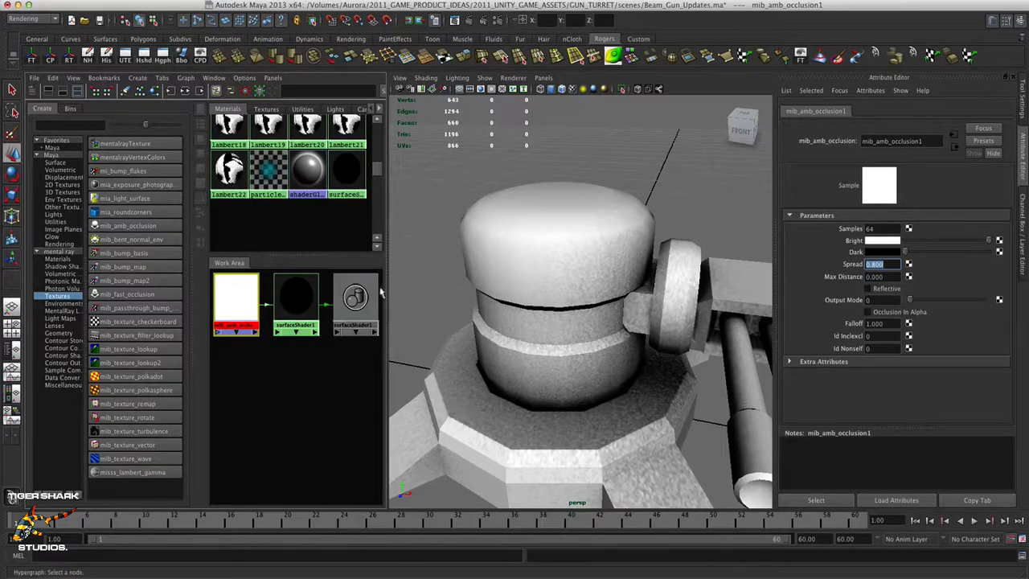
- Select all the turret meshes and assign surfaceShader1 to them
{"action": "left_click_drag", "start_coordinate": [419, 277], "coordinate": [744, 505]}
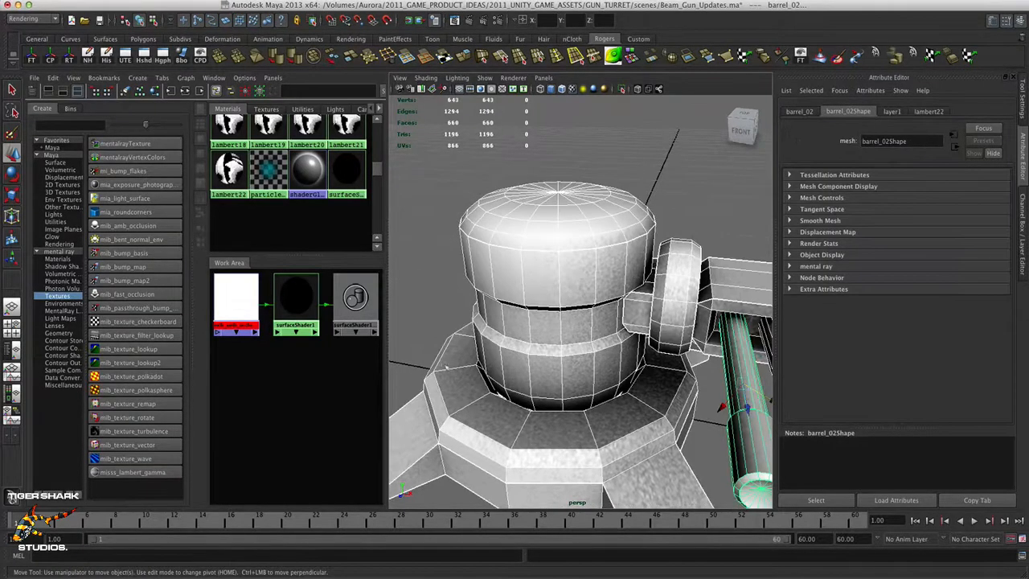
{"action": "right_click_drag", "start_coordinate": [298, 300], "coordinate": [300, 282]}
{"action": "right_click_drag", "start_coordinate": [616, 370], "coordinate": [553, 361], "text": "alt"}
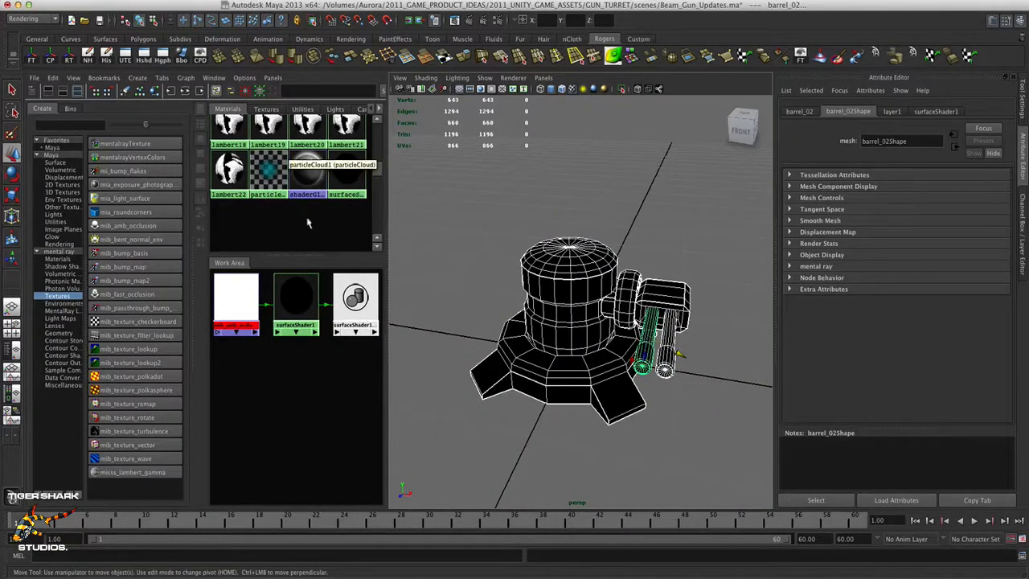
- Enlarge the perspective view, open the Batch Bake (mental ray) options, and set the bake prefix to turret_AO_bake_v2
{"action": "key", "text": "space"}
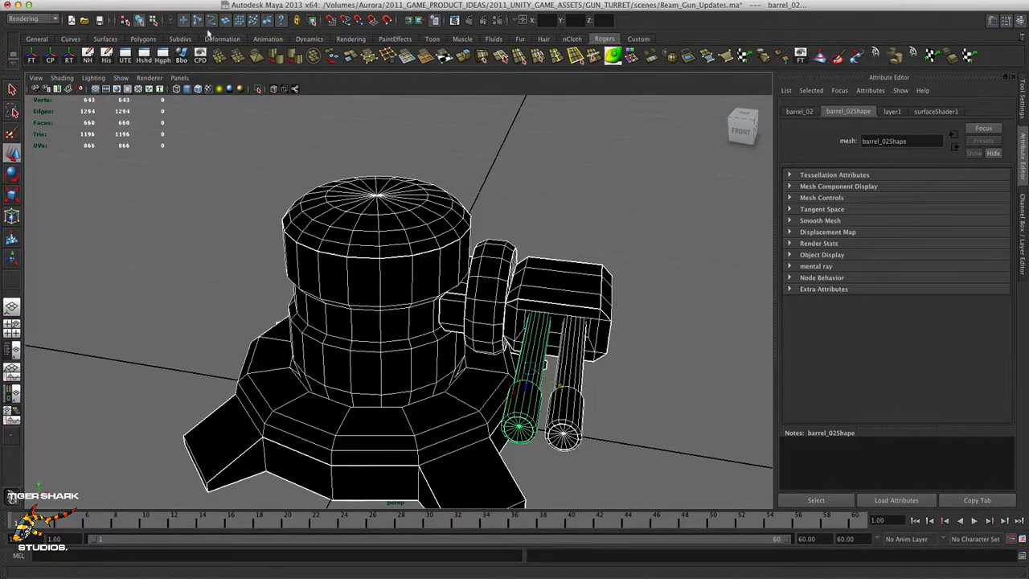
{"action": "left_click", "coordinate": [320, 0]}
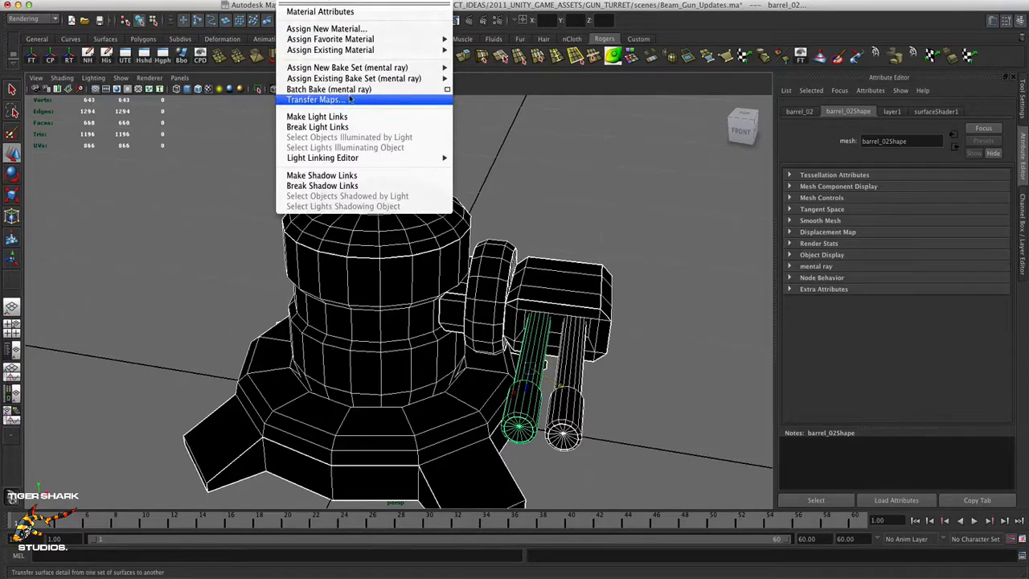
{"action": "left_click", "coordinate": [448, 91]}
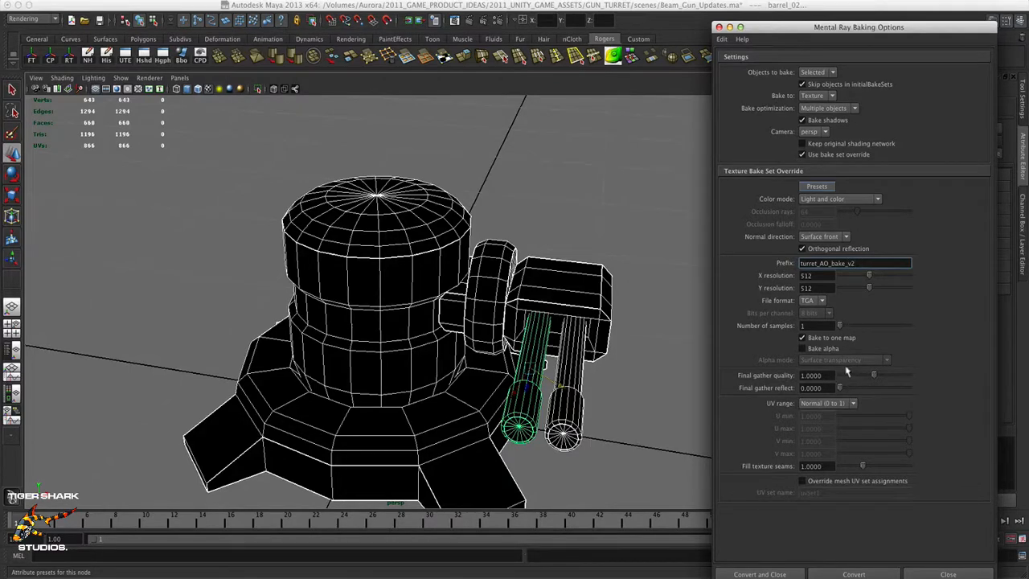
{"action": "scroll", "coordinate": [694, 443], "scroll_direction": "down", "scroll_amount": 2}
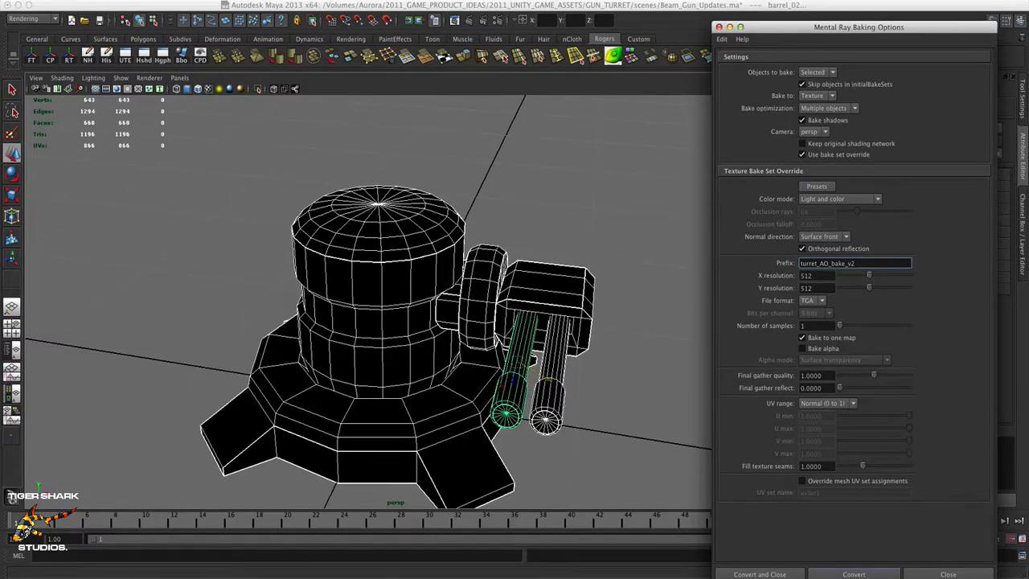
- Bake the turret meshes with the turret_AO_bake_v2 prefix and inspect the baked shading on the model
{"action": "left_click", "coordinate": [854, 574]}
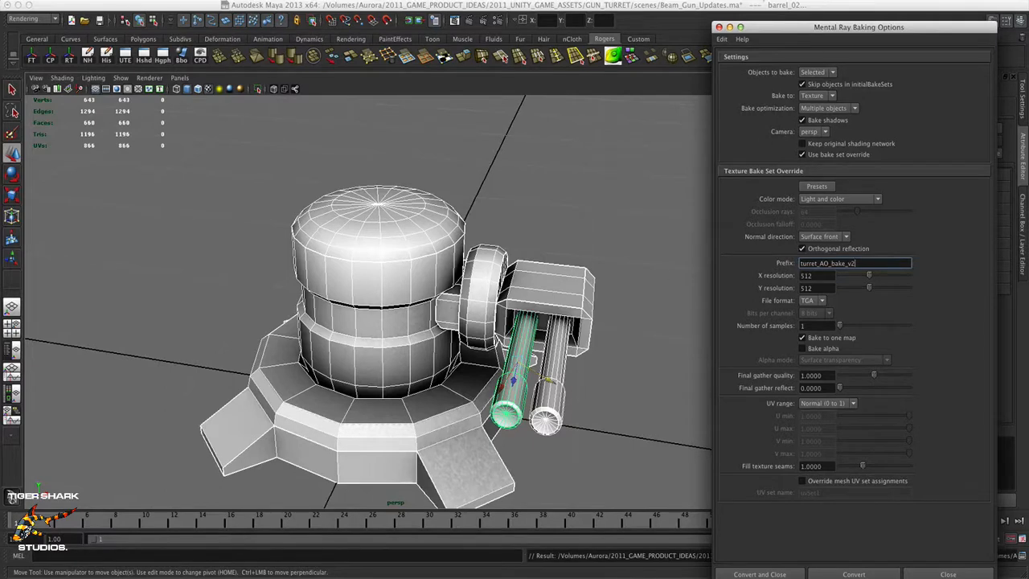
{"action": "left_click", "coordinate": [731, 28]}
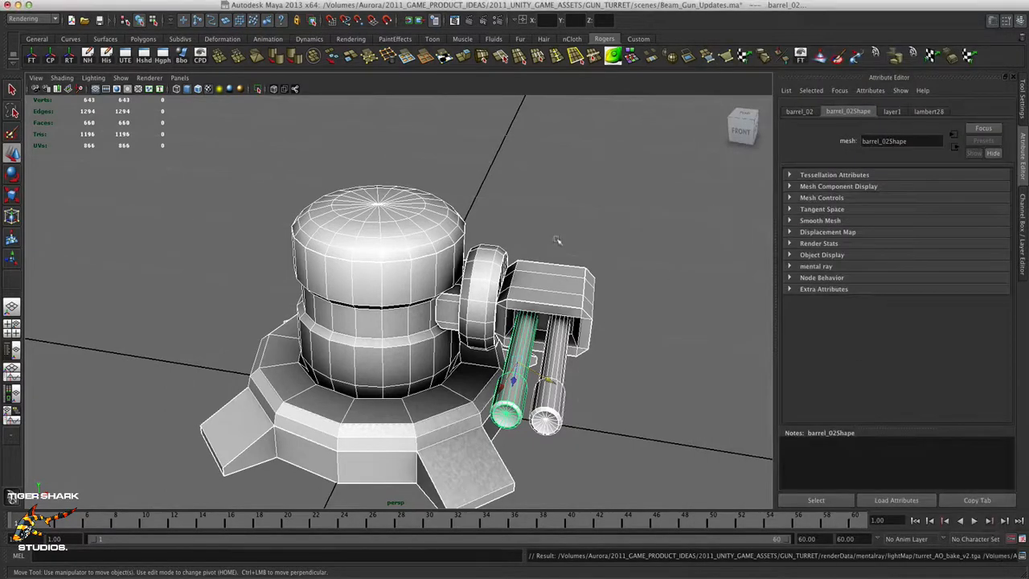
{"action": "left_click", "coordinate": [597, 258]}
{"action": "mouse_move", "coordinate": [634, 312]}
{"action": "left_mouse_down", "text": "alt"}
{"action": "mouse_move", "coordinate": [573, 319]}
{"action": "mouse_move", "coordinate": [632, 285]}
{"action": "mouse_move", "coordinate": [576, 294]}
{"action": "mouse_move", "coordinate": [645, 304]}
{"action": "left_mouse_up", "text": "alt"}
{"action": "scroll", "coordinate": [619, 317], "scroll_direction": "up", "scroll_amount": 6}
{"action": "scroll", "coordinate": [550, 324], "scroll_direction": "down", "scroll_amount": 5}
{"action": "left_click_drag", "start_coordinate": [508, 307], "coordinate": [489, 340], "text": "alt"}
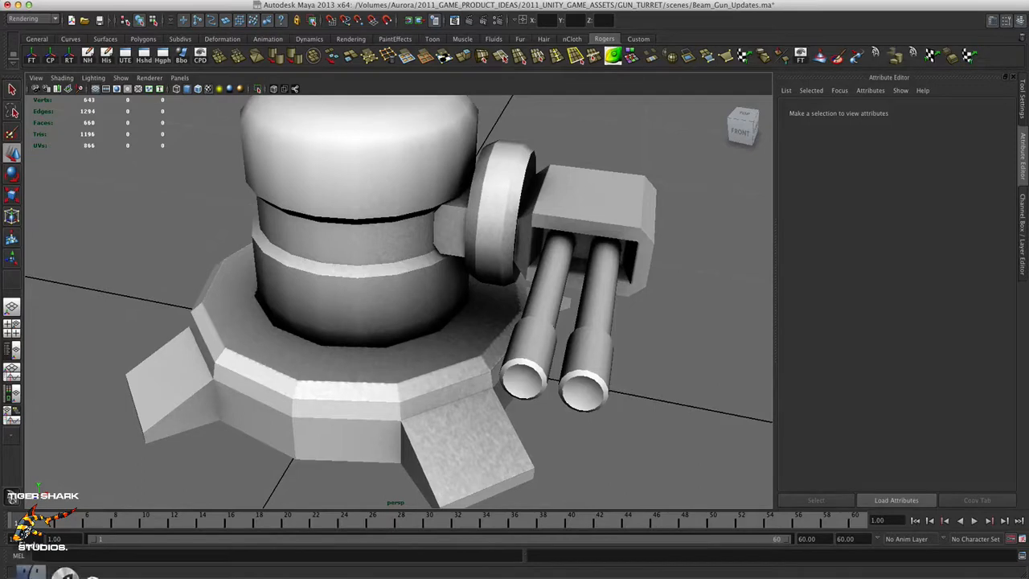
- Close the baking options, switch to Finder, and preview turret_AO_bake_v2.tga in the lightMap folder
{"action": "left_click", "coordinate": [15, 571]}
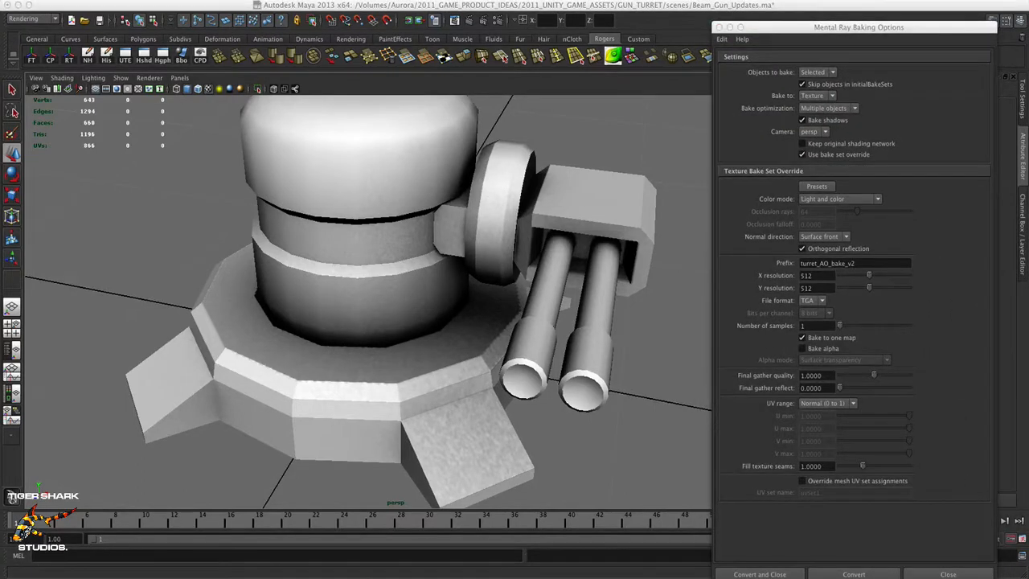
{"action": "left_click", "coordinate": [719, 28]}
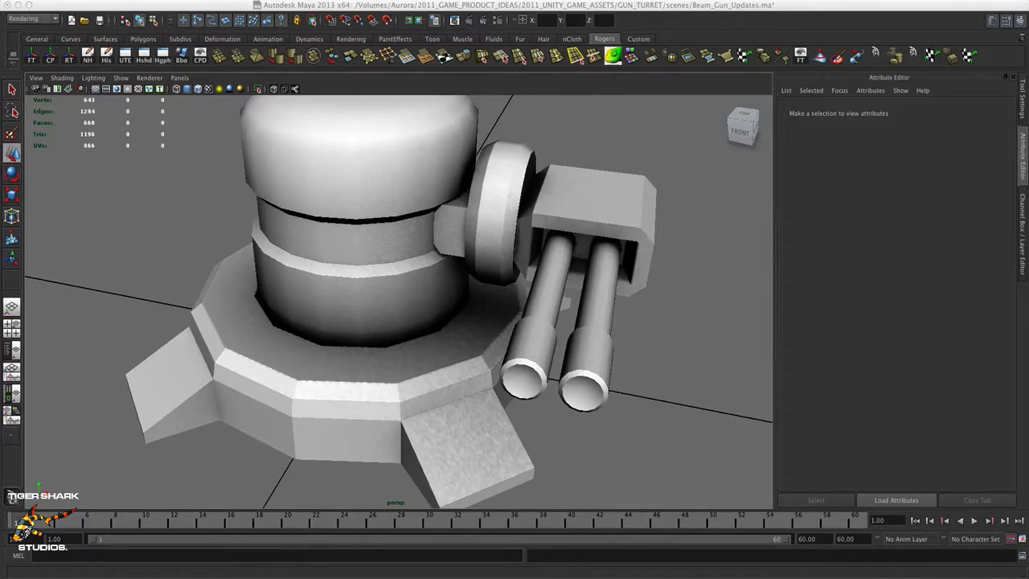
{"action": "left_click_drag", "start_coordinate": [1028, 36], "coordinate": [389, 21]}
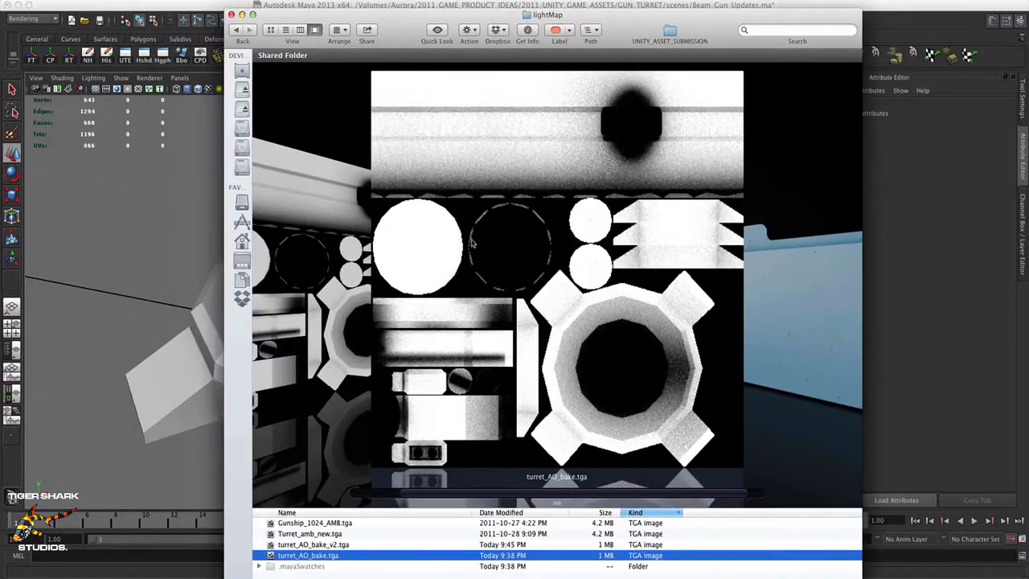
{"action": "left_click", "coordinate": [362, 546]}
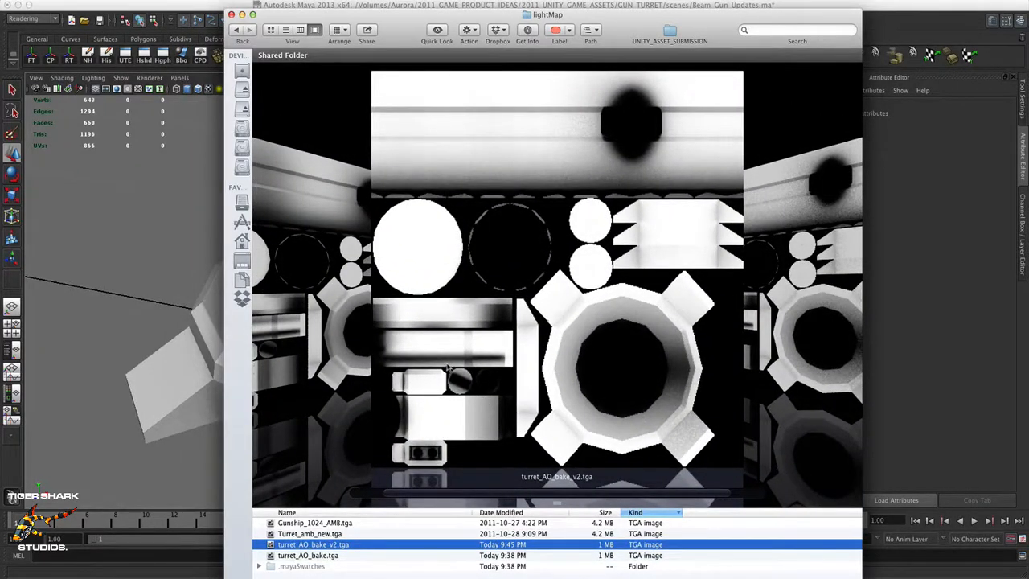
{"action": "left_click", "coordinate": [241, 15]}
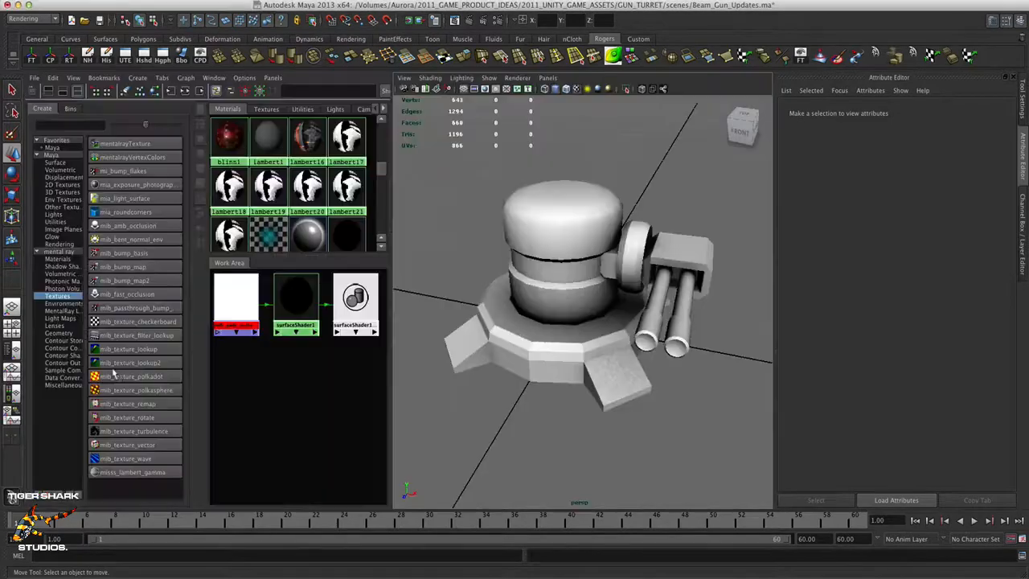
- Set the samples of the mib_amb_occlusion1 node to 128
{"action": "left_click_drag", "start_coordinate": [466, 166], "coordinate": [673, 439]}
{"action": "left_click", "coordinate": [237, 306]}
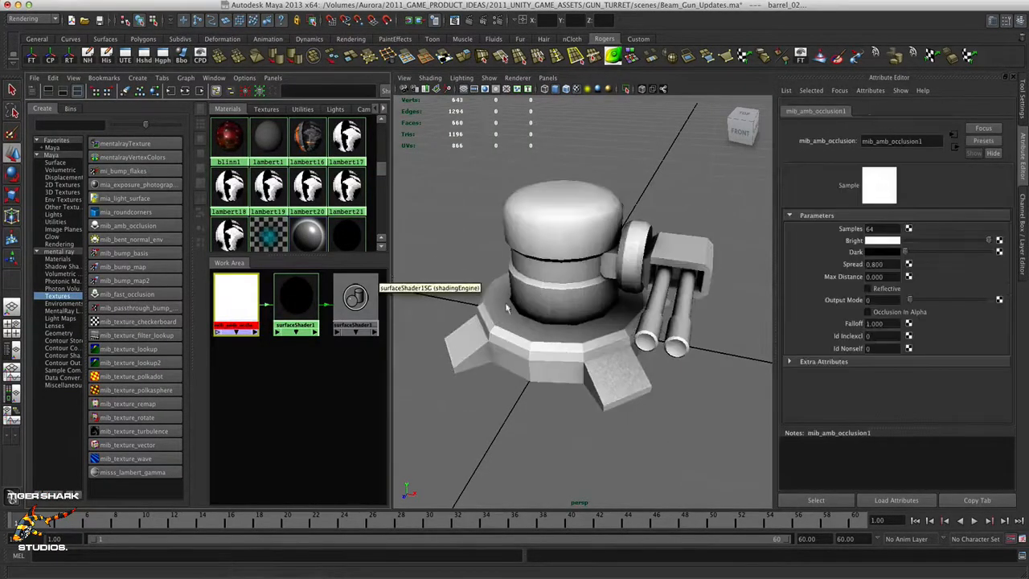
{"action": "left_click", "coordinate": [885, 228]}
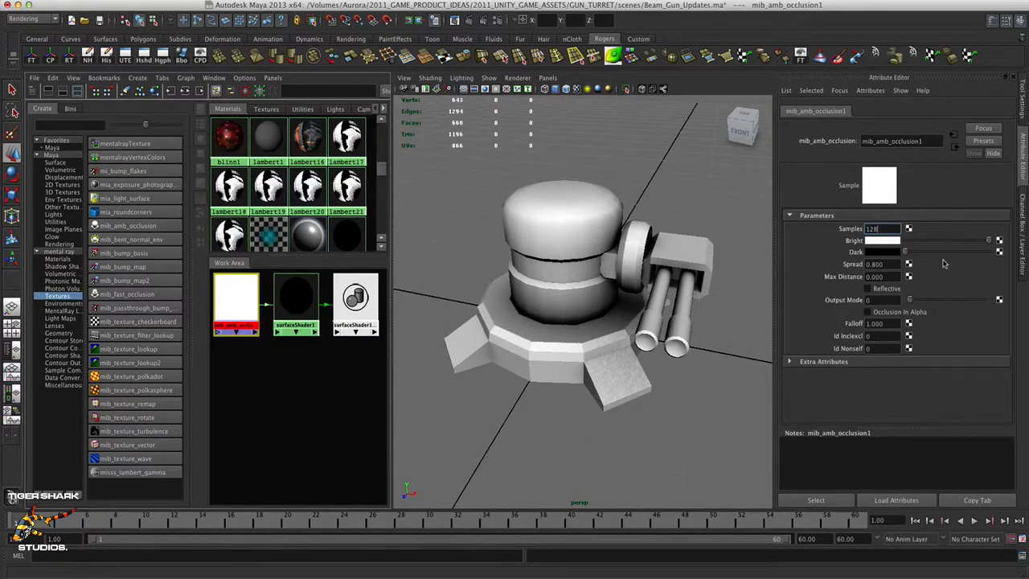
{"action": "key", "text": "Tab"}
- Change the Bright colour of mib_amb_occlusion1 to orange with hue 19, saturation 0.627 and value 0.824
{"action": "left_click_drag", "start_coordinate": [477, 195], "coordinate": [709, 463]}
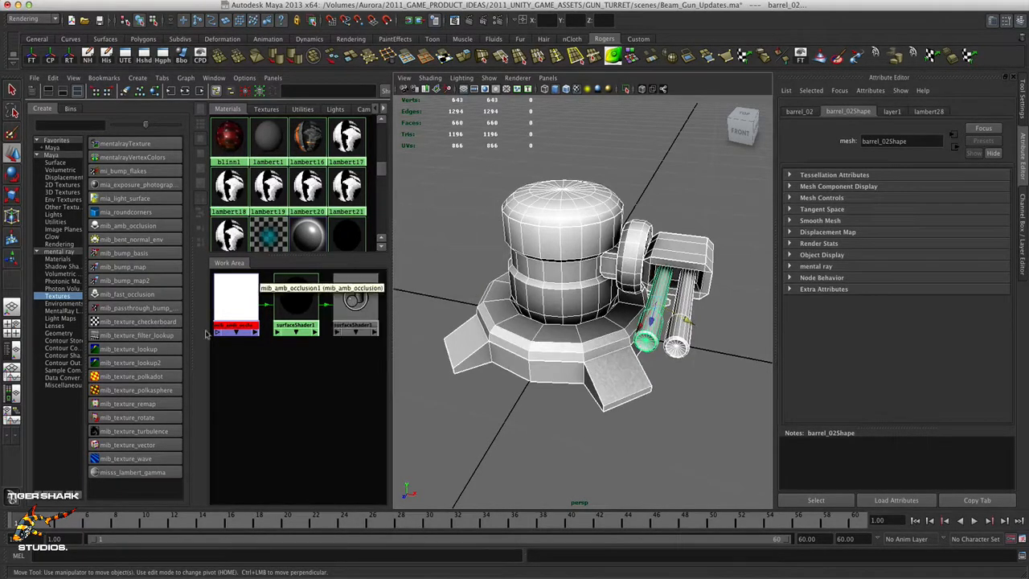
{"action": "left_click", "coordinate": [236, 304]}
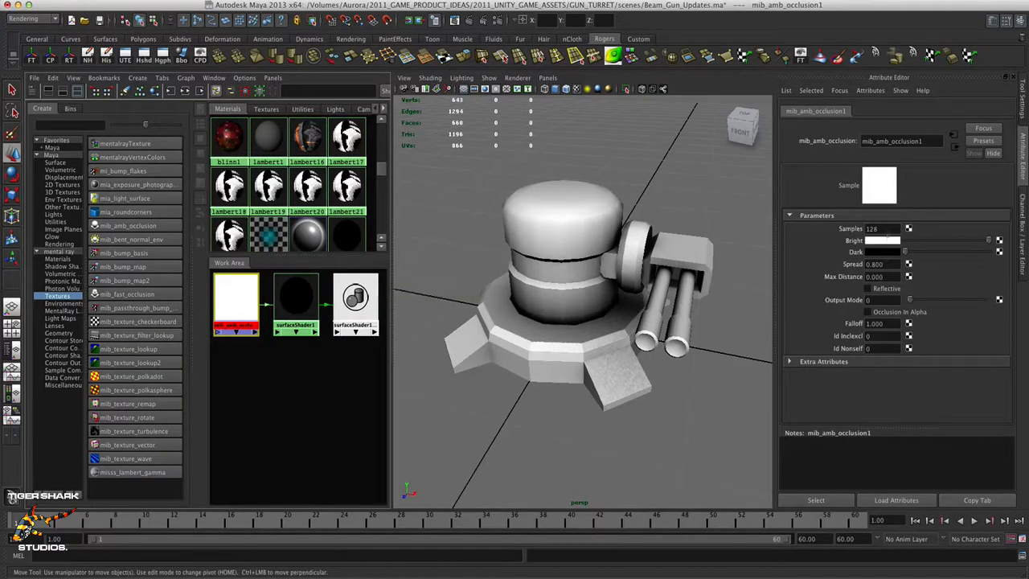
{"action": "left_click", "coordinate": [883, 241]}
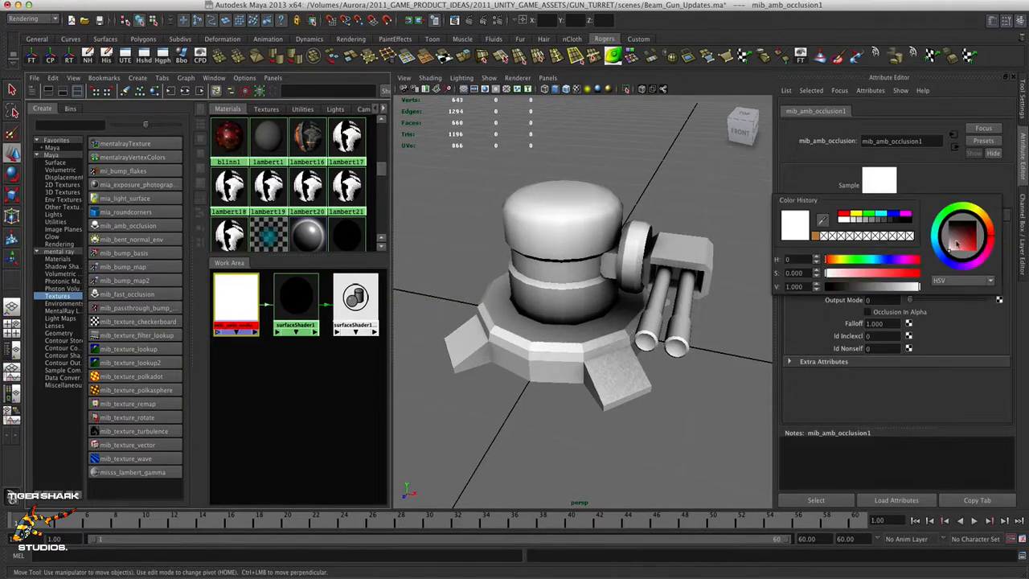
{"action": "mouse_move", "coordinate": [985, 226]}
{"action": "left_mouse_down"}
{"action": "mouse_move", "coordinate": [984, 218]}
{"action": "mouse_move", "coordinate": [966, 245]}
{"action": "left_mouse_up"}
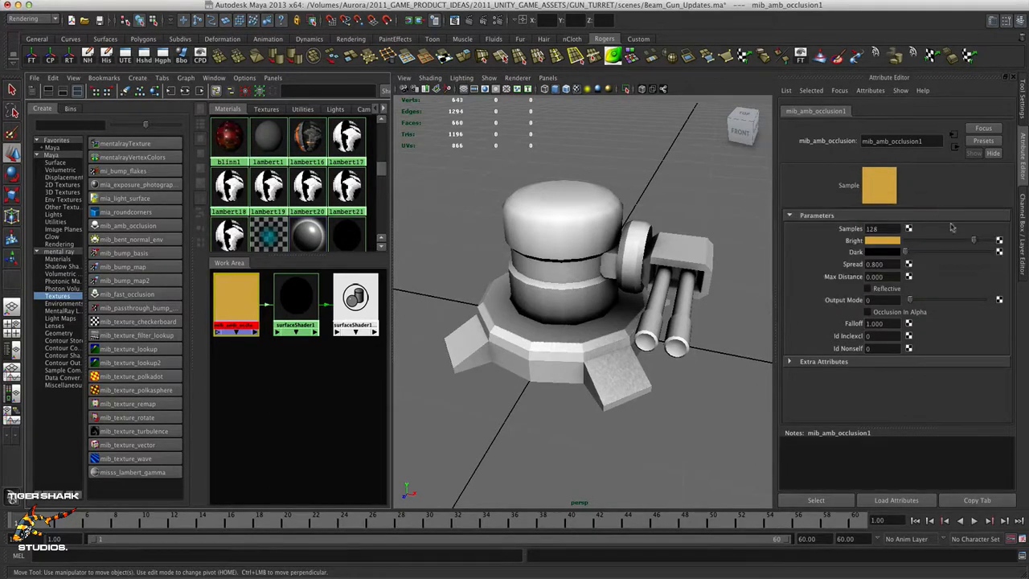
{"action": "left_click", "coordinate": [893, 242]}
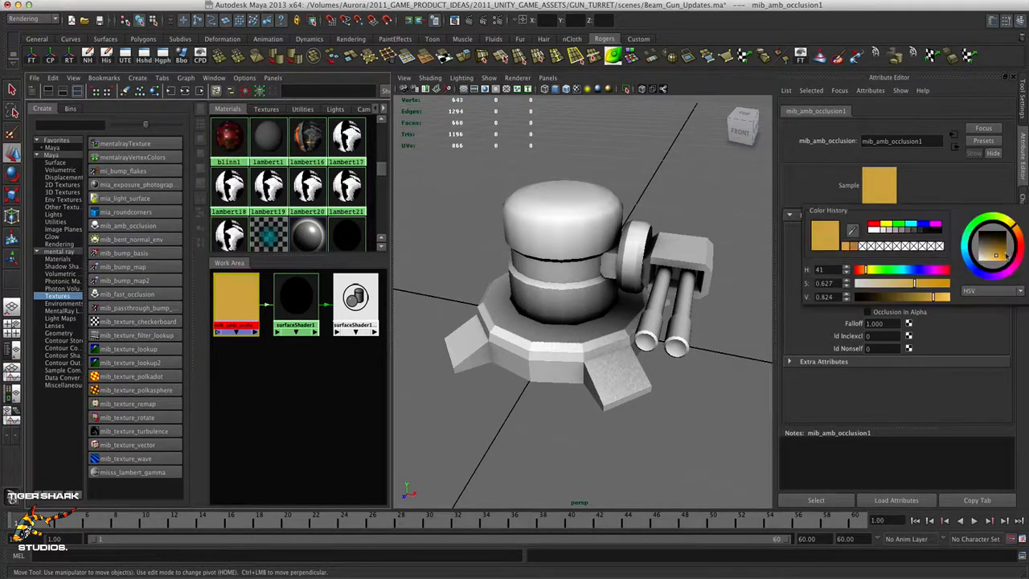
{"action": "left_click_drag", "start_coordinate": [1021, 247], "coordinate": [1021, 238]}
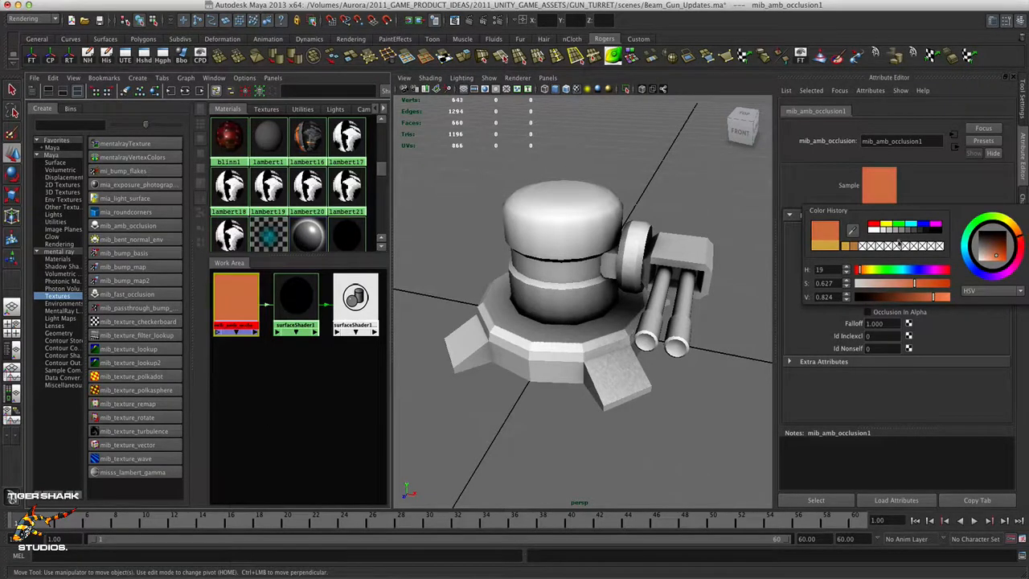
- Select every turret mesh and assign surfaceShader1 to the selection
{"action": "left_click_drag", "start_coordinate": [456, 201], "coordinate": [687, 431]}
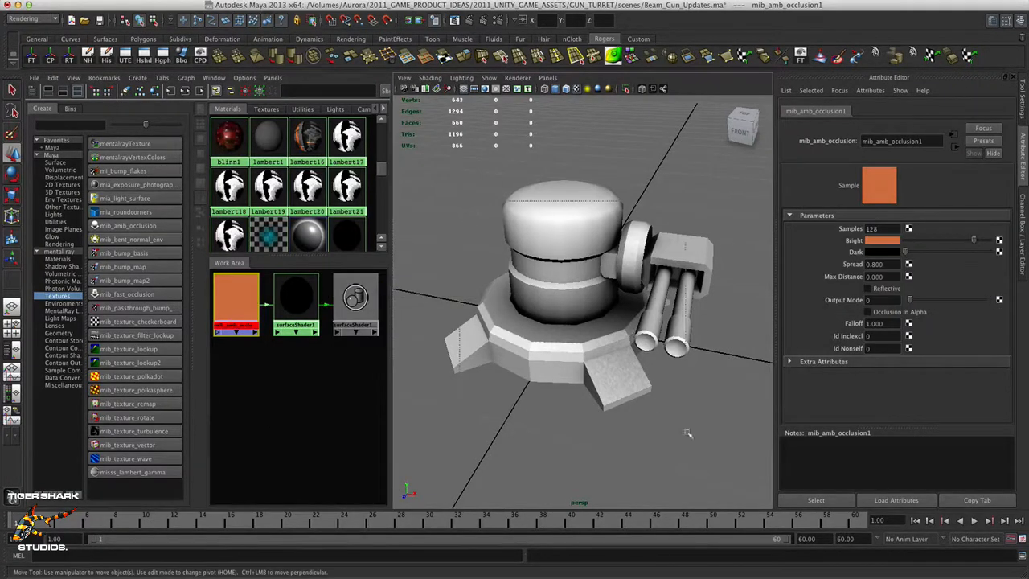
{"action": "right_click", "coordinate": [281, 301]}
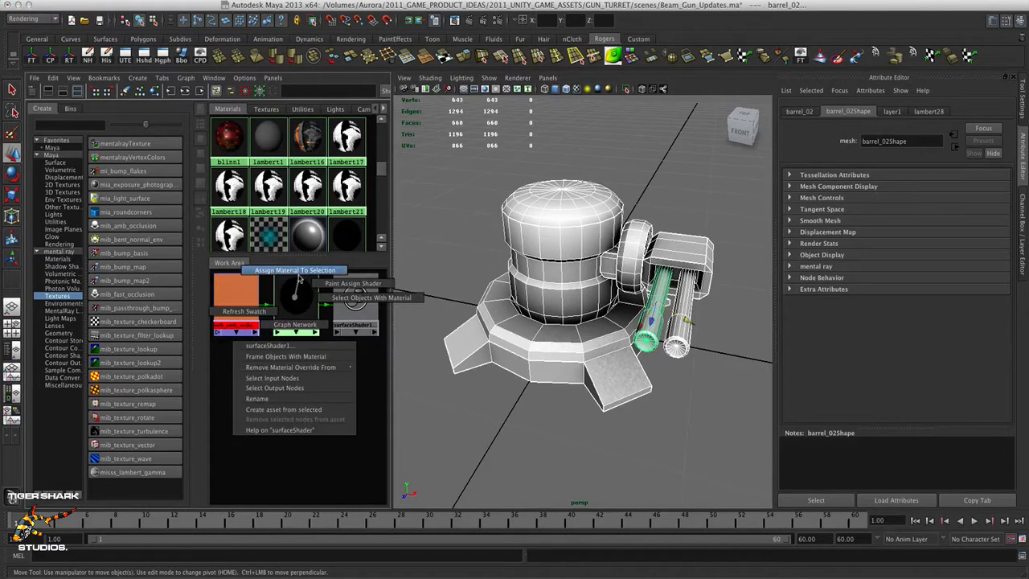
{"action": "left_click", "coordinate": [269, 346]}
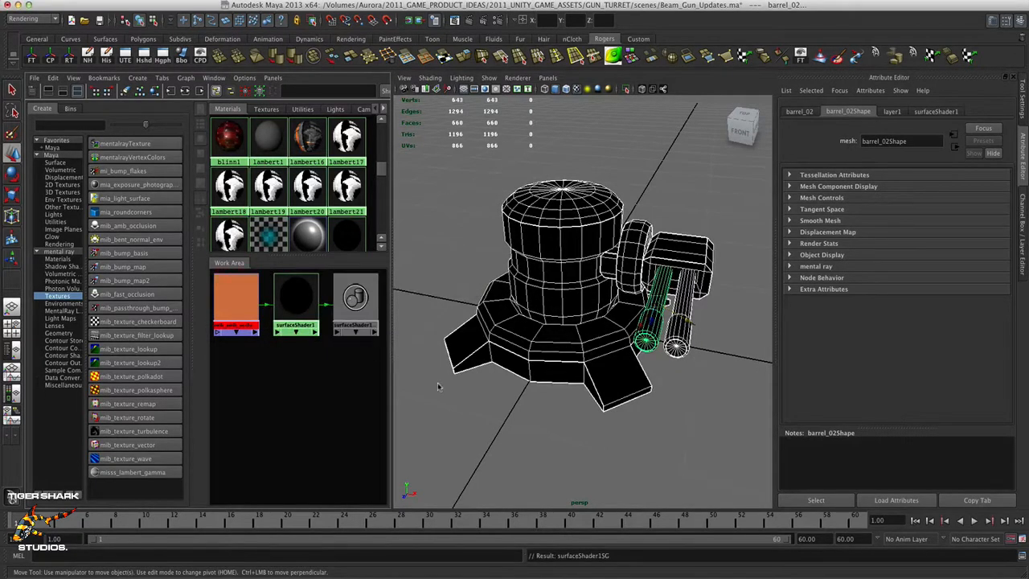
- Set the Batch Bake (mental ray) prefix to turret_AO_bake_v3 and bake the selected meshes to a texture
{"action": "key", "text": "space"}
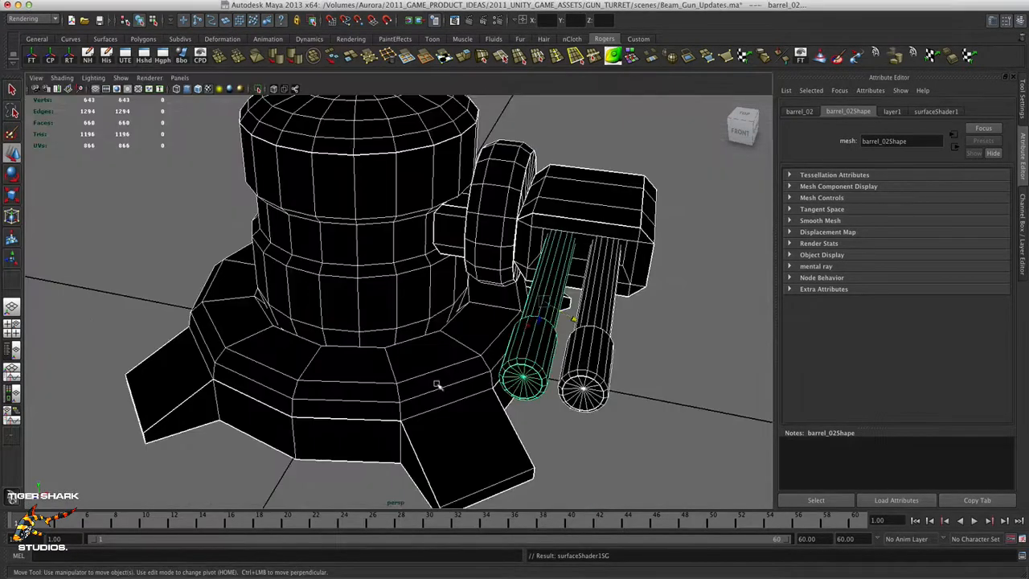
{"action": "left_click", "coordinate": [182, 56]}
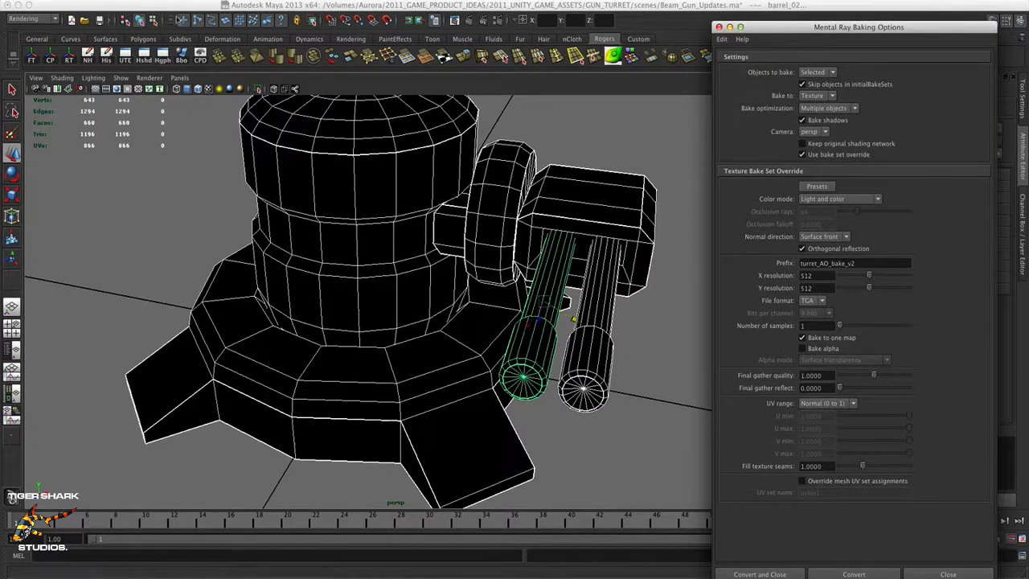
{"action": "left_click", "coordinate": [312, 1]}
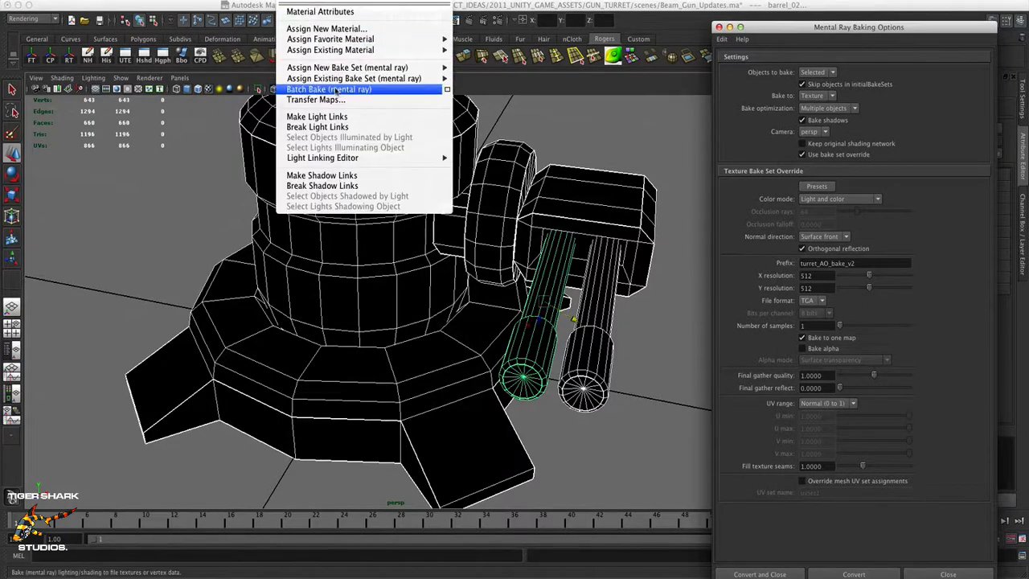
{"action": "left_click", "coordinate": [844, 531]}
{"action": "left_click", "coordinate": [874, 263]}
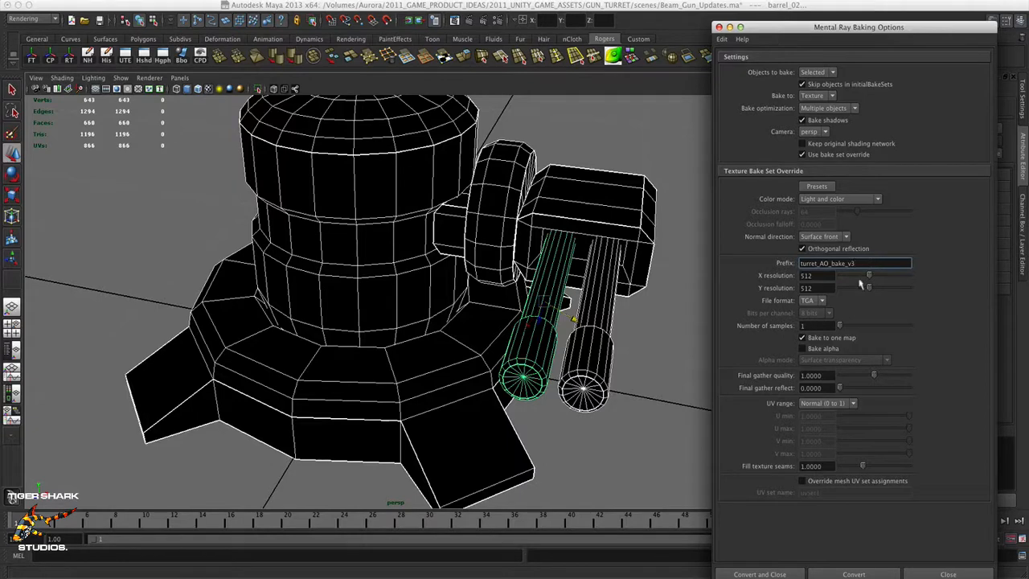
{"action": "left_click", "coordinate": [848, 574]}
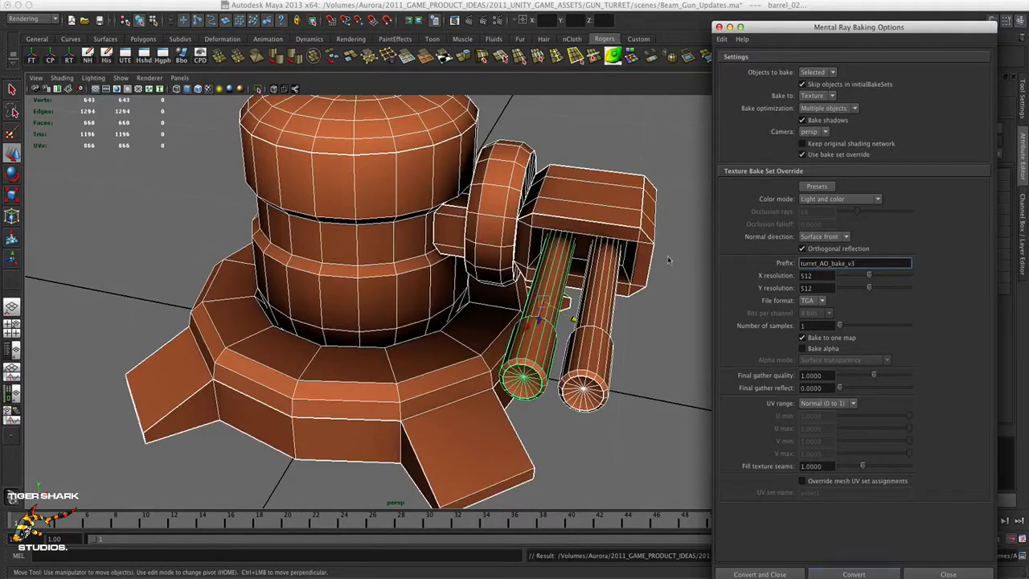
- Deselect the turret, examine the orange occlusion bake from several angles, and close the baking options
{"action": "scroll", "coordinate": [542, 394], "scroll_direction": "down", "scroll_amount": 5}
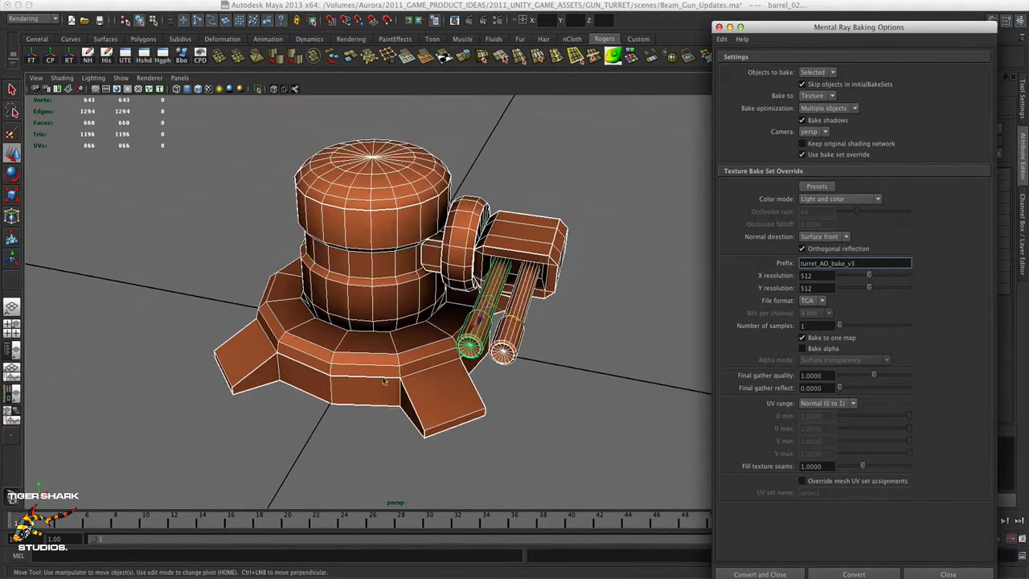
{"action": "left_click", "coordinate": [563, 394]}
{"action": "left_click_drag", "start_coordinate": [577, 394], "coordinate": [479, 391], "text": "alt"}
{"action": "right_click_drag", "start_coordinate": [478, 392], "coordinate": [600, 416], "text": "alt"}
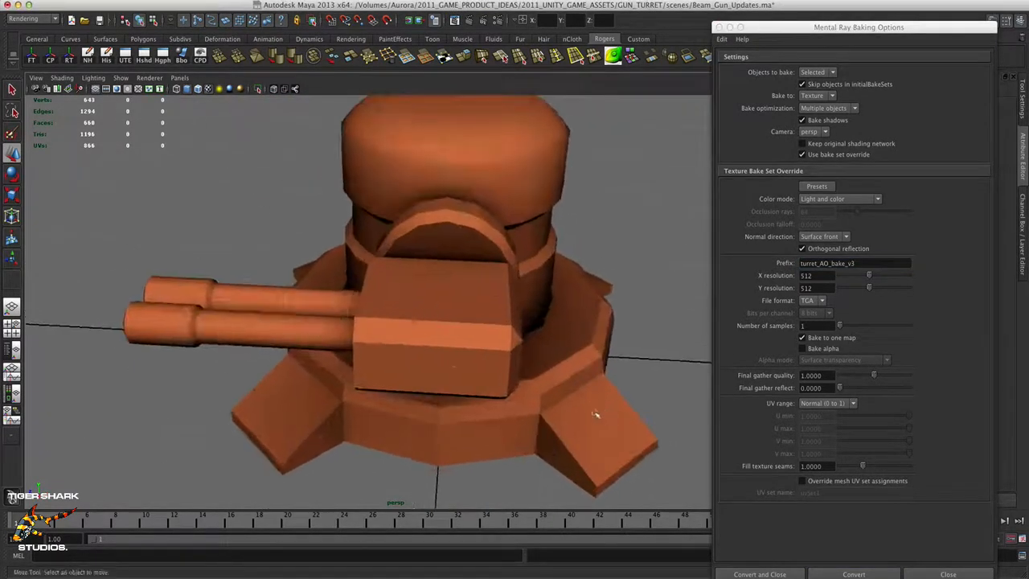
{"action": "left_click_drag", "start_coordinate": [600, 416], "coordinate": [584, 363], "text": "alt"}
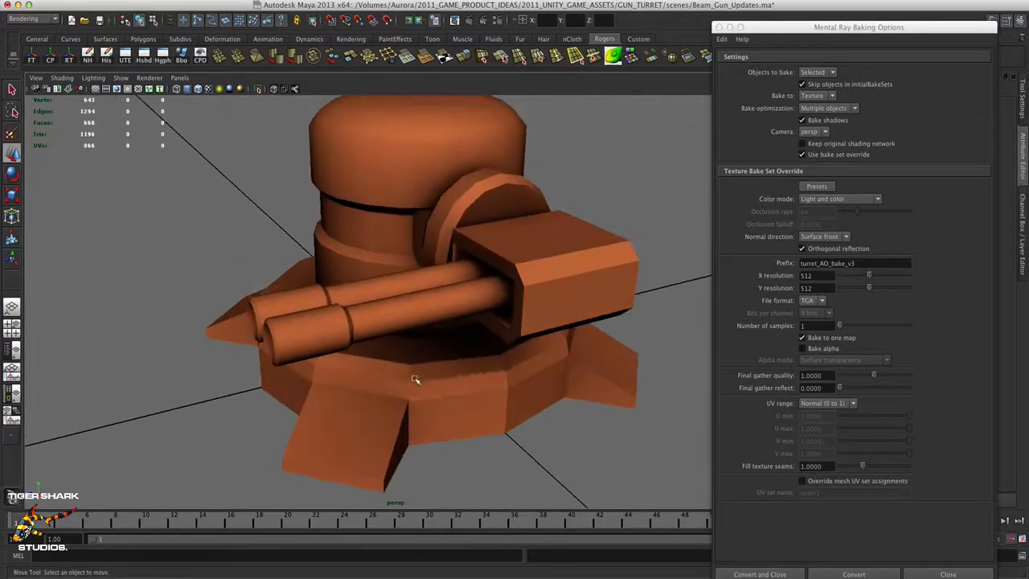
{"action": "left_click", "coordinate": [720, 27]}
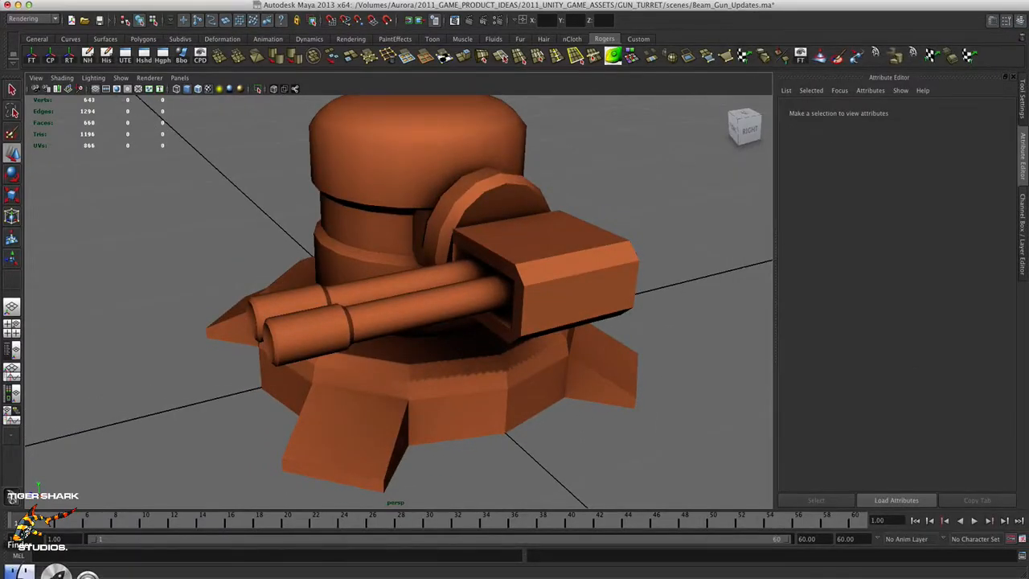
- Switch to Finder and preview turret_AO_bake_v3.tga in the lightMap folder
{"action": "left_click", "coordinate": [19, 571]}
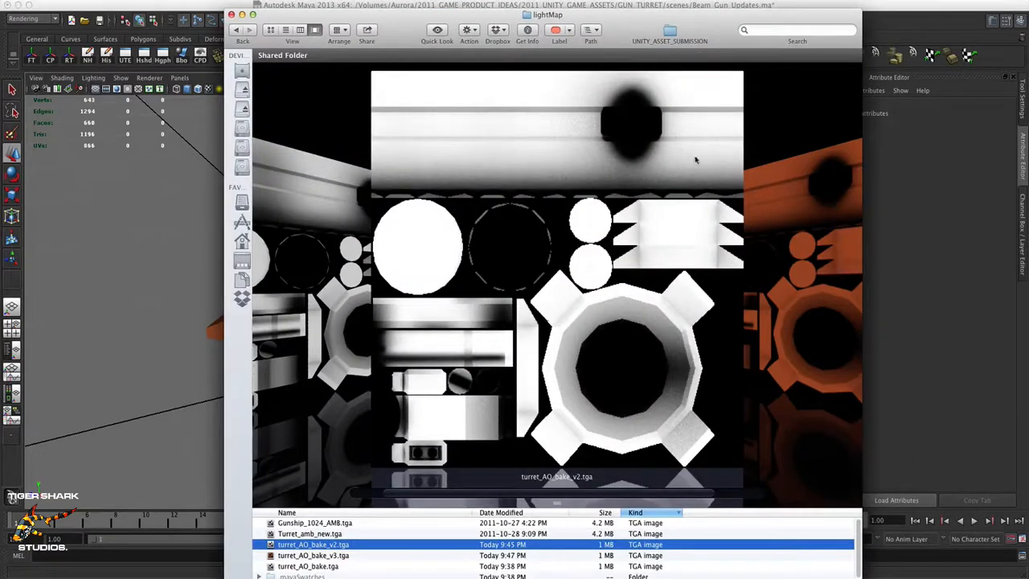
{"action": "key", "text": "Down"}
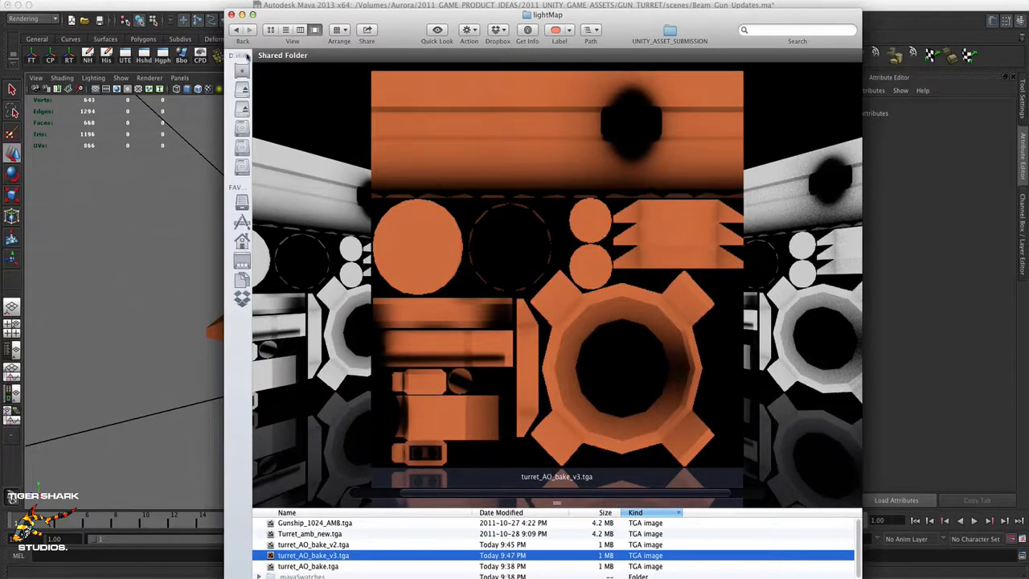
{"action": "left_click", "coordinate": [242, 16]}
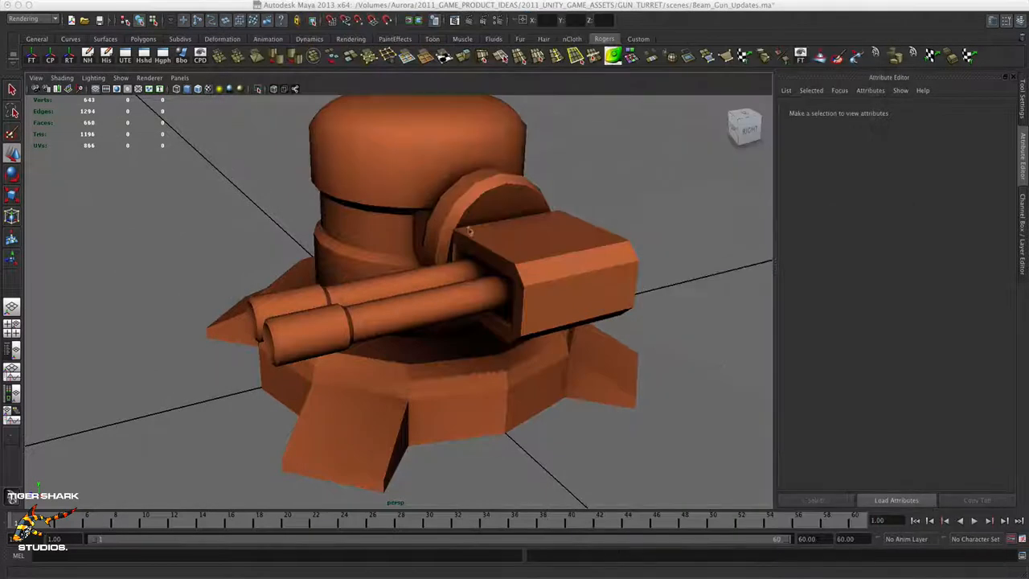
- Return to the Hypershade layout, create a Blinn material, and place its node below the occlusion network in the work area
{"action": "left_click_drag", "start_coordinate": [450, 300], "coordinate": [487, 299], "text": "alt"}
{"action": "key", "text": "space"}
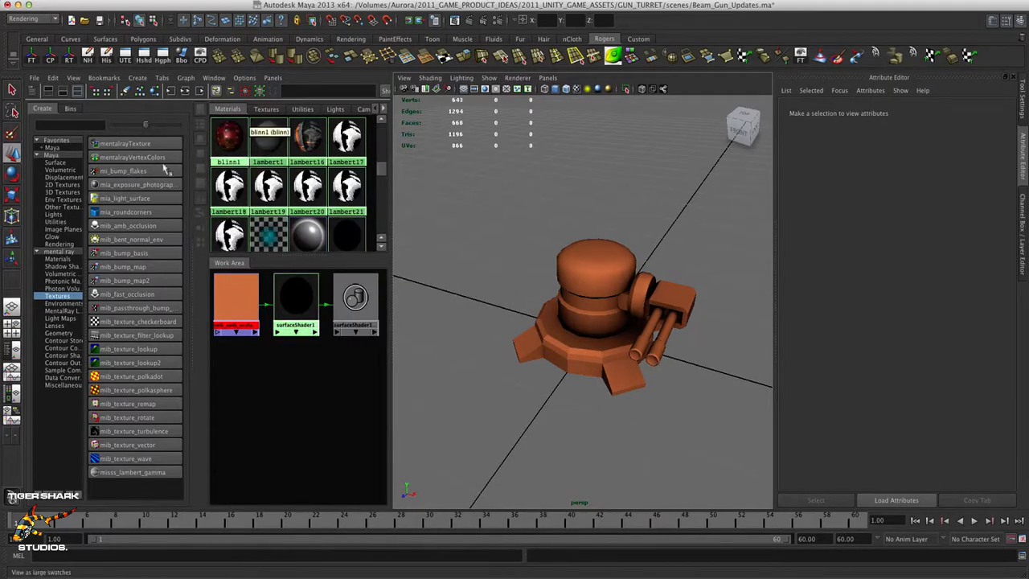
{"action": "left_click", "coordinate": [57, 148]}
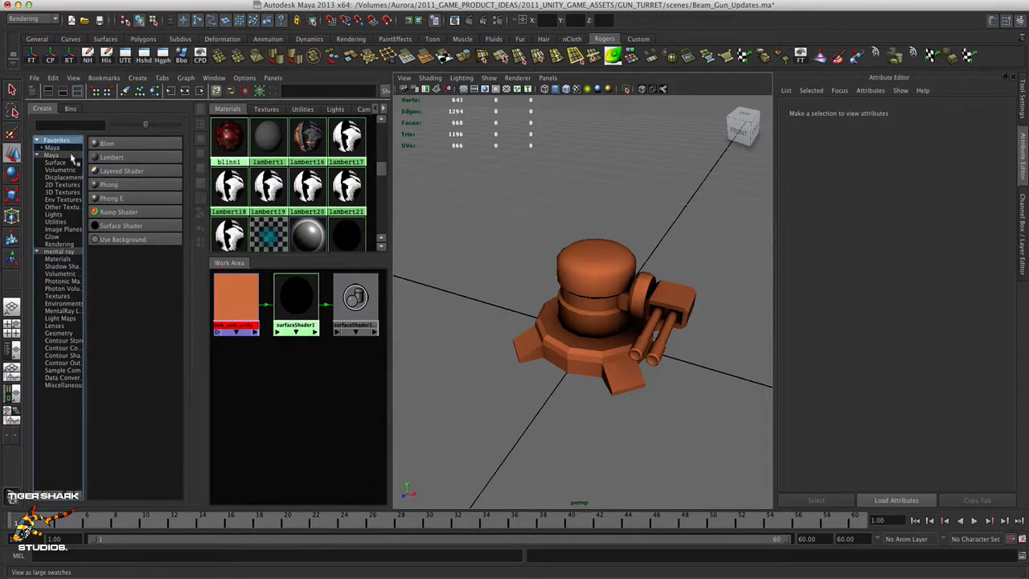
{"action": "left_click", "coordinate": [119, 144]}
{"action": "left_click_drag", "start_coordinate": [229, 296], "coordinate": [307, 410]}
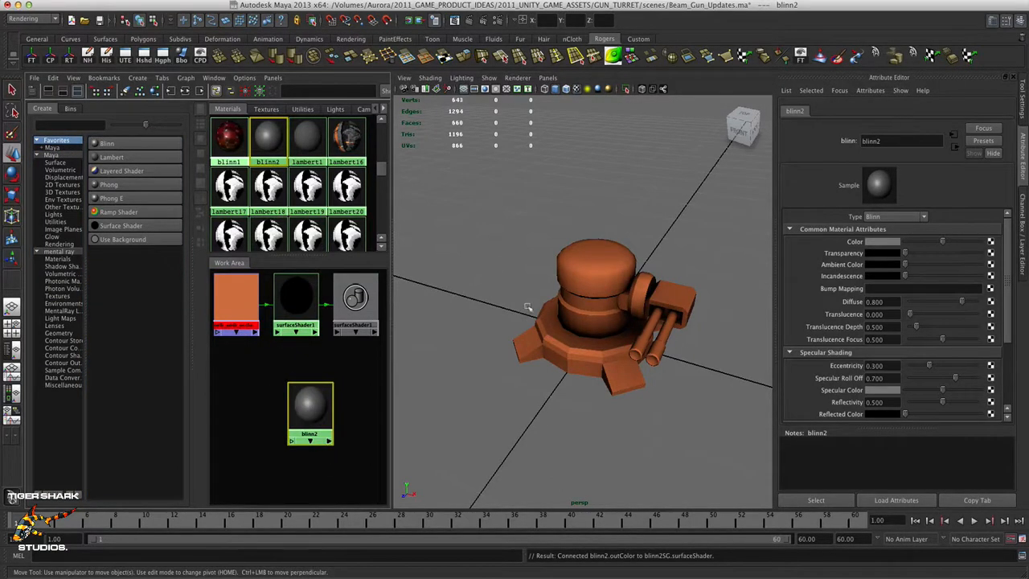
- Assign the new Blinn material to all the turret meshes and clear the selection
{"action": "left_click_drag", "start_coordinate": [523, 256], "coordinate": [694, 392]}
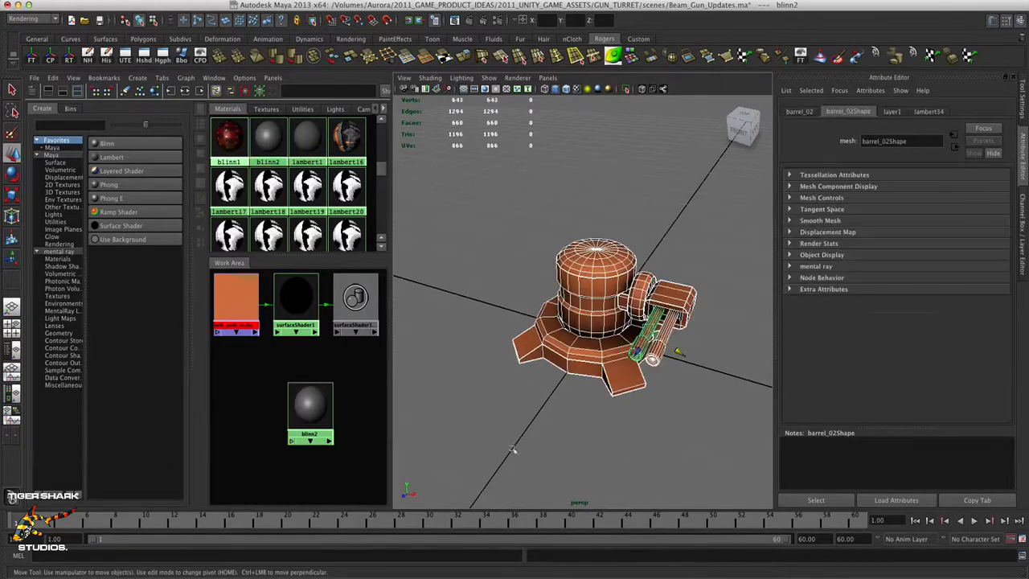
{"action": "right_click_drag", "start_coordinate": [310, 406], "coordinate": [312, 381]}
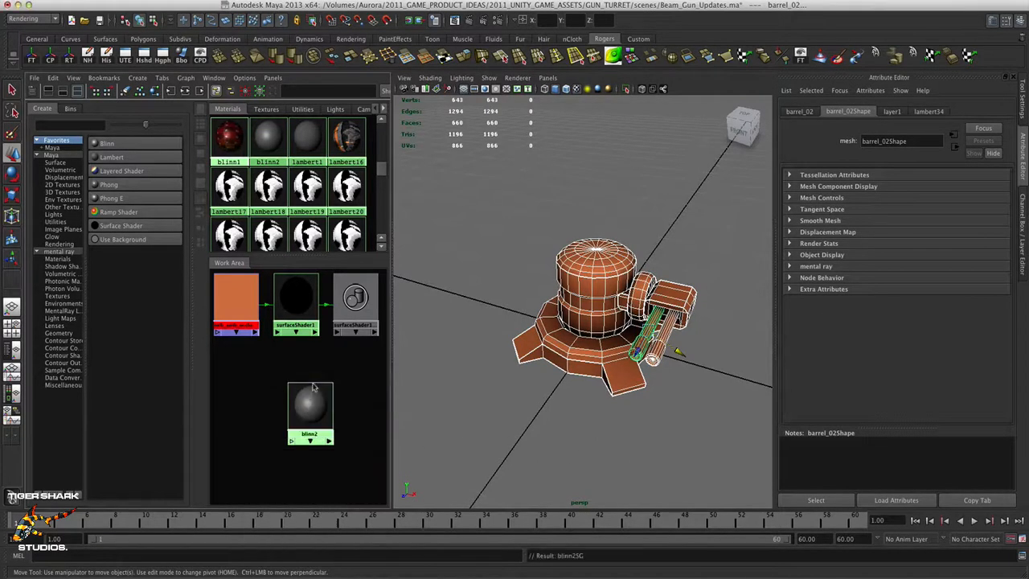
{"action": "left_click", "coordinate": [468, 376]}
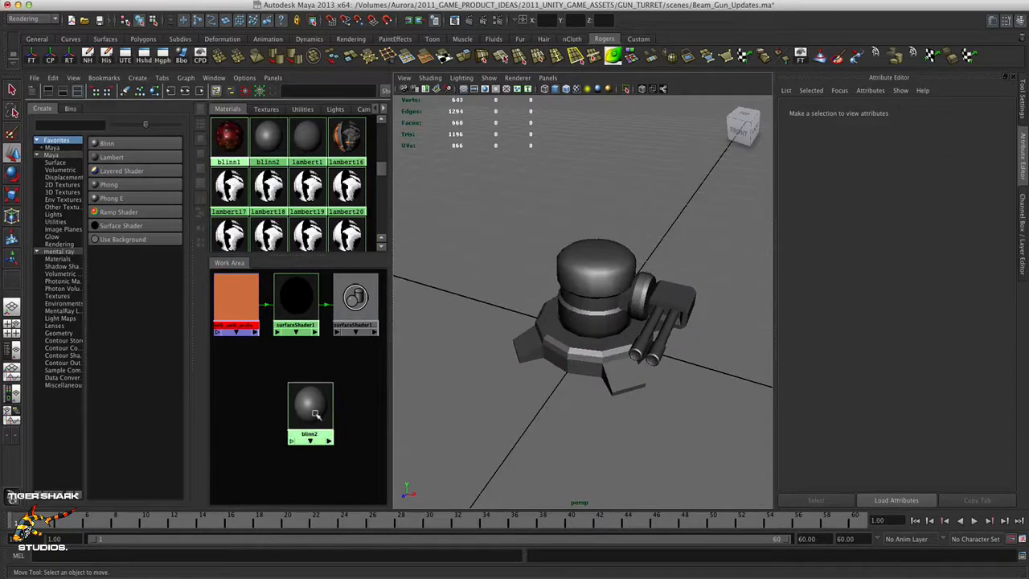
- Connect a File texture node to the Blinn material's Color attribute
{"action": "left_click", "coordinate": [310, 406]}
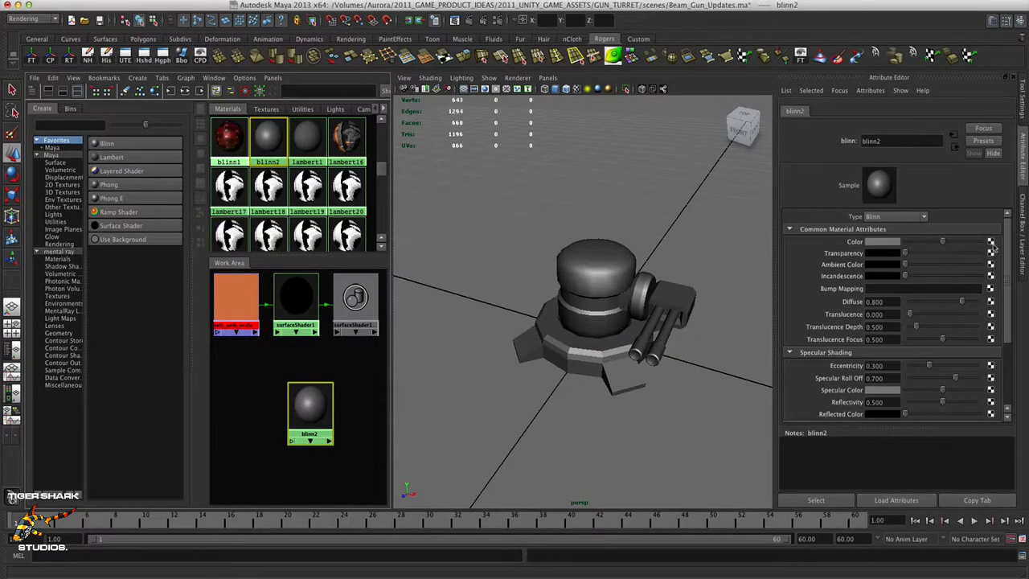
{"action": "left_click", "coordinate": [991, 242]}
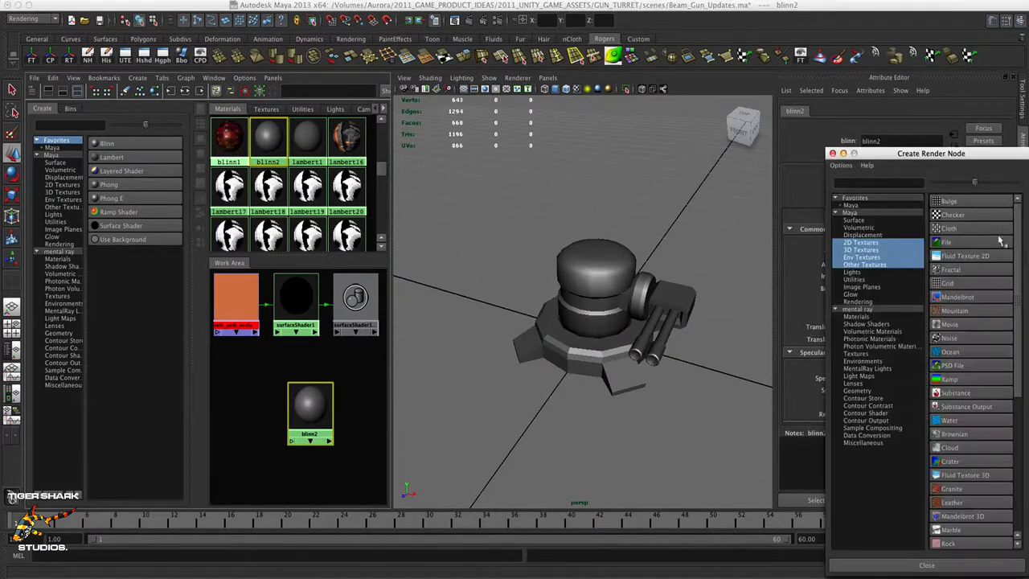
{"action": "left_click", "coordinate": [952, 250]}
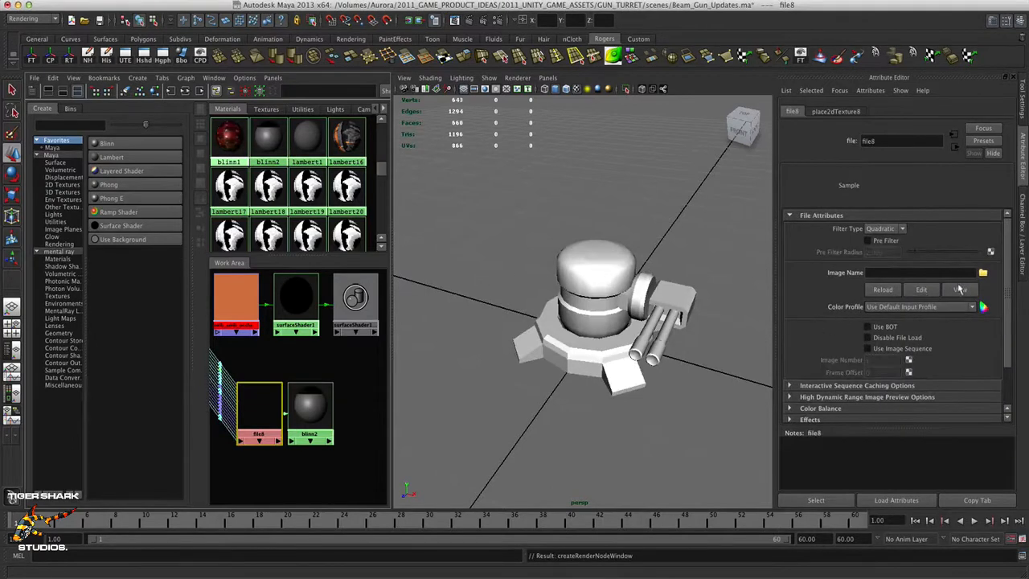
- Browse the textures folder for the file node's image and preview the turret maps from v5 to v9
{"action": "left_click", "coordinate": [984, 273]}
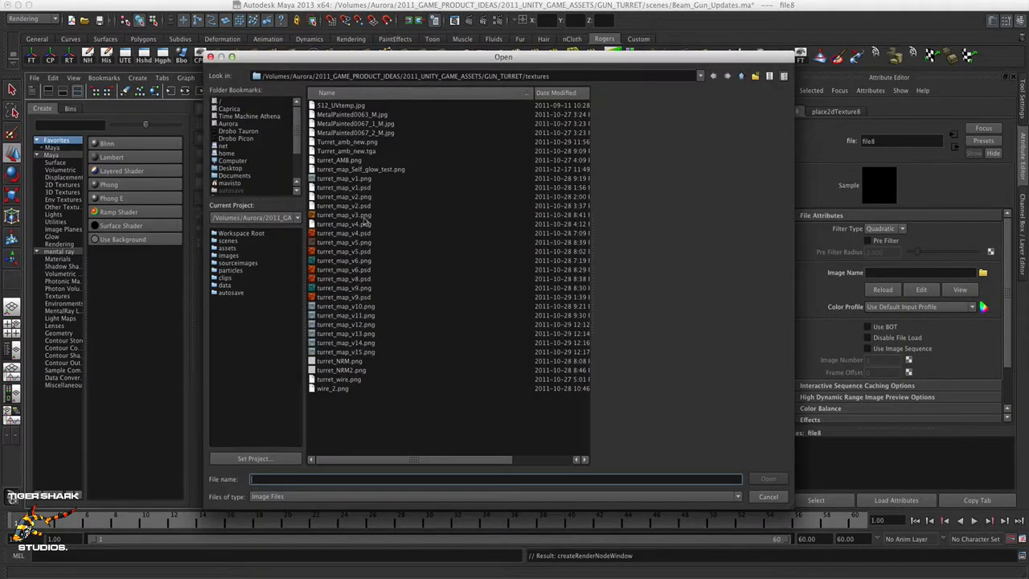
{"action": "left_click", "coordinate": [346, 242]}
{"action": "left_click", "coordinate": [349, 261]}
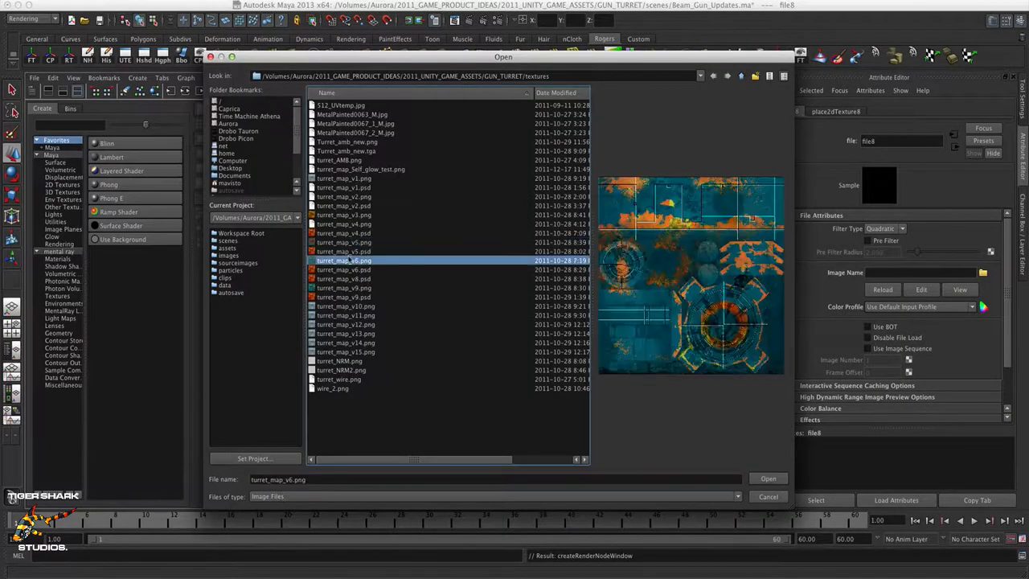
{"action": "left_click", "coordinate": [348, 271]}
{"action": "left_click", "coordinate": [351, 262]}
{"action": "left_click", "coordinate": [347, 279]}
{"action": "left_click", "coordinate": [346, 288]}
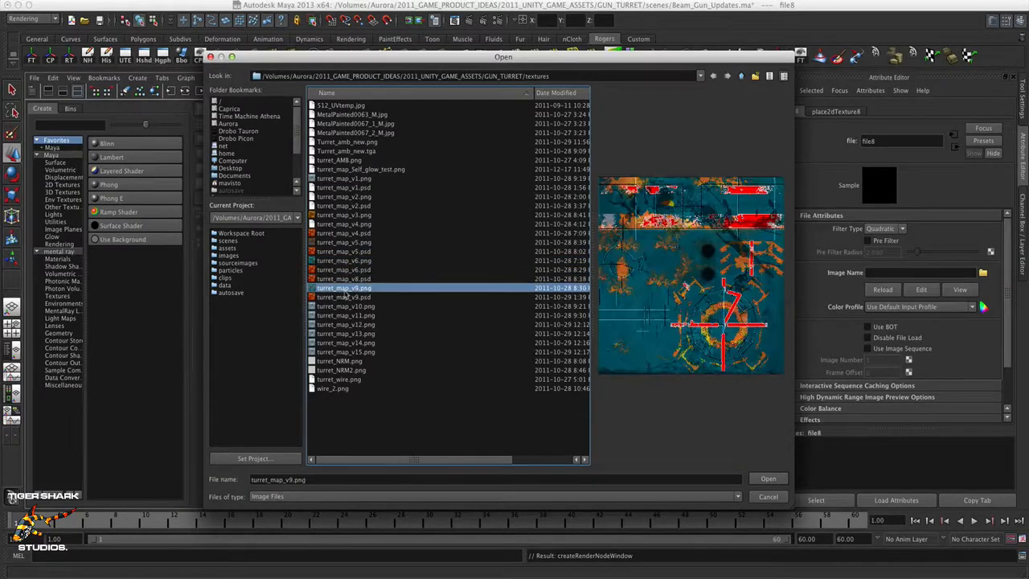
{"action": "left_click", "coordinate": [347, 298]}
{"action": "left_click", "coordinate": [343, 270]}
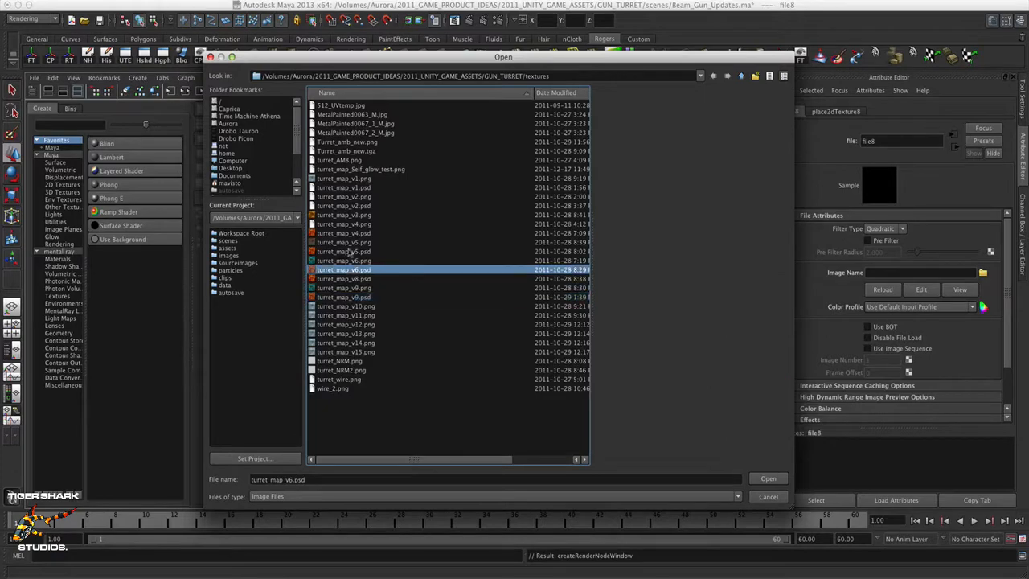
- Narrow the Name column, sort the texture files by kind, and preview the PNG turret maps one after another
{"action": "left_click_drag", "start_coordinate": [533, 93], "coordinate": [464, 93]}
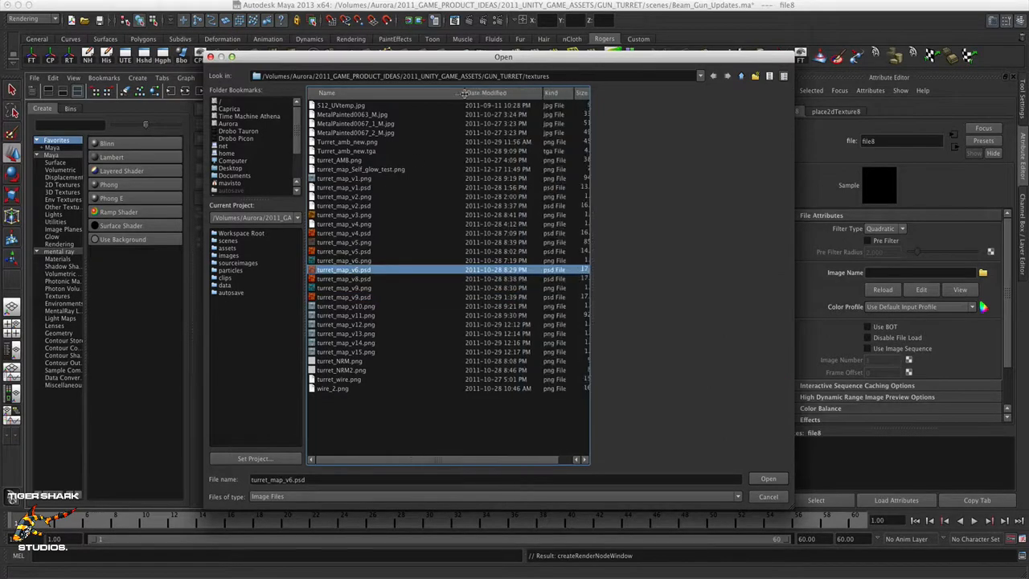
{"action": "left_click", "coordinate": [552, 93]}
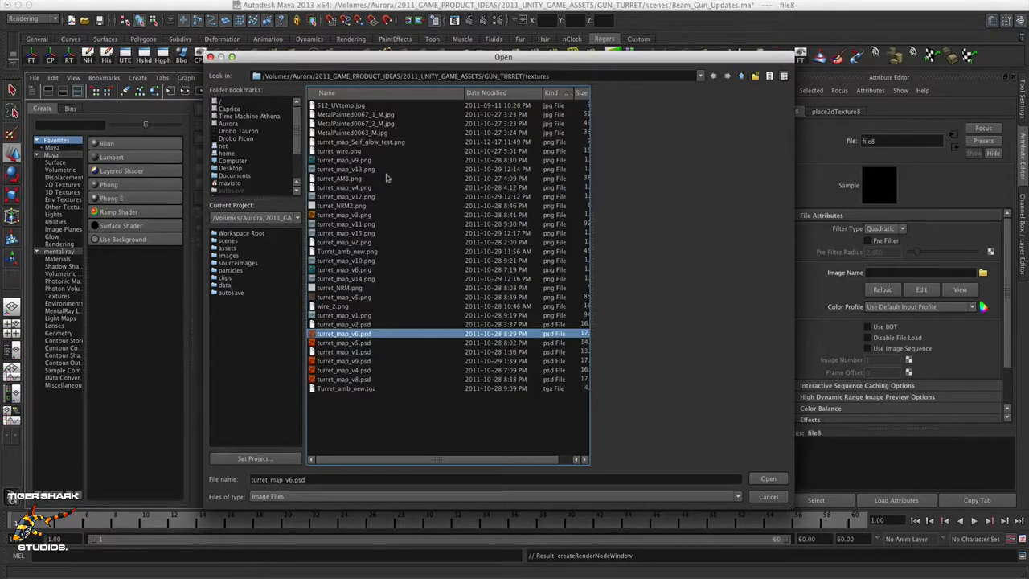
{"action": "left_click", "coordinate": [352, 152]}
{"action": "left_click", "coordinate": [359, 143]}
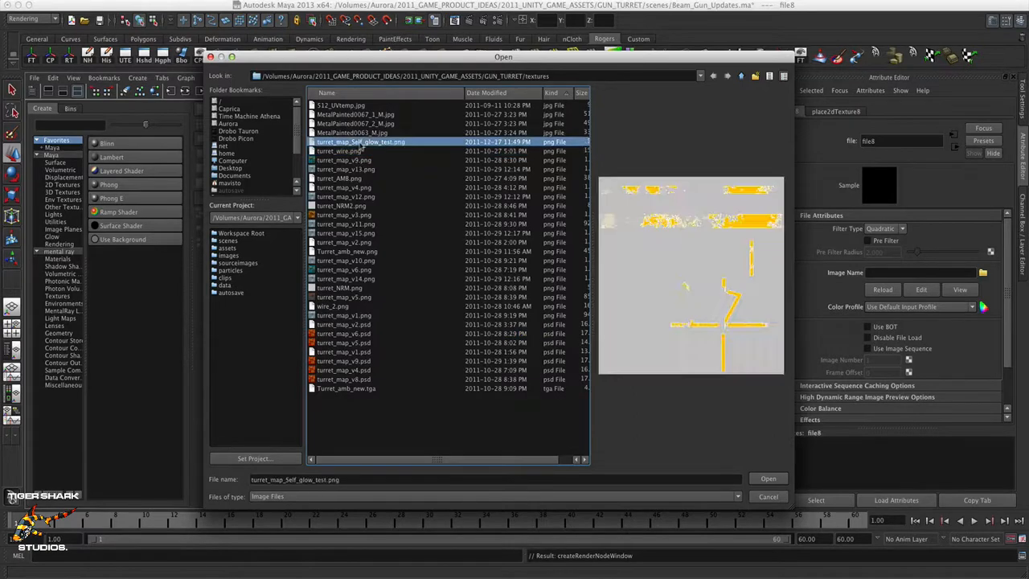
{"action": "key", "text": "Down"}
{"action": "key", "text": "Down"}
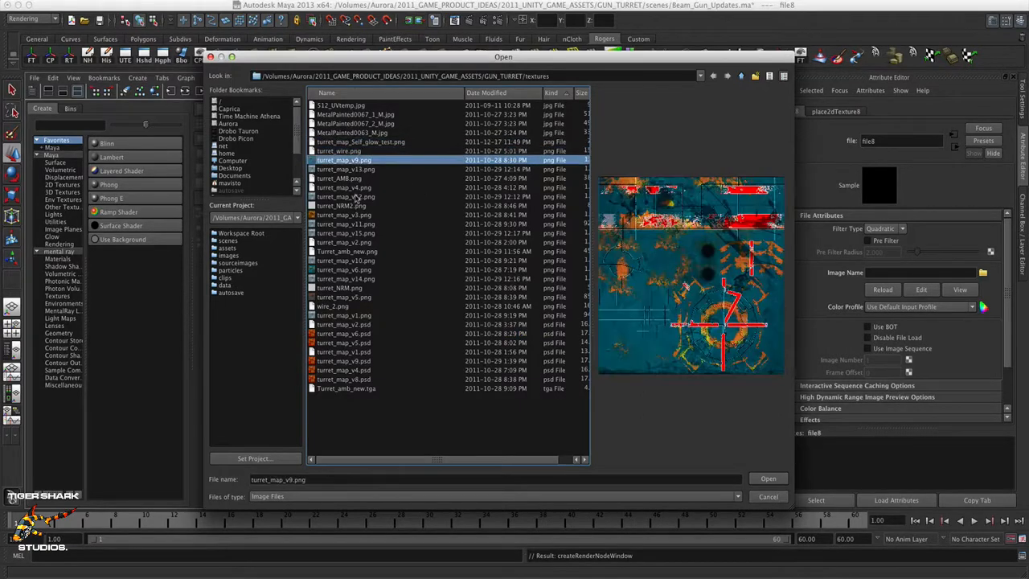
{"action": "key", "text": "Down"}
{"action": "key", "text": "Down"}
{"action": "key", "text": "Down"}
{"action": "key", "text": "Down"}
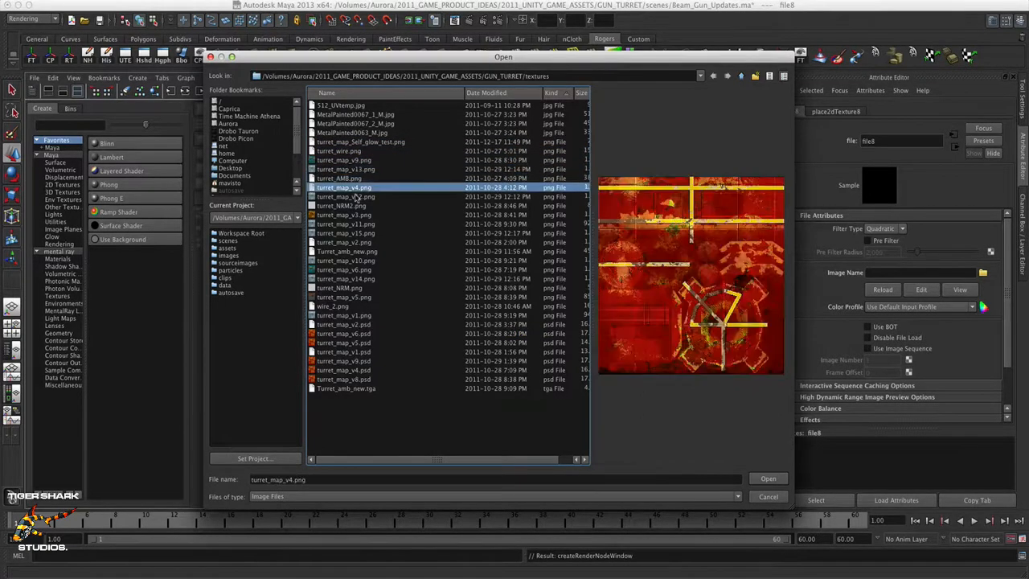
{"action": "key", "text": "Down"}
{"action": "key", "text": "Down"}
{"action": "key", "text": "Down"}
{"action": "key", "text": "Down"}
{"action": "key", "text": "Down"}
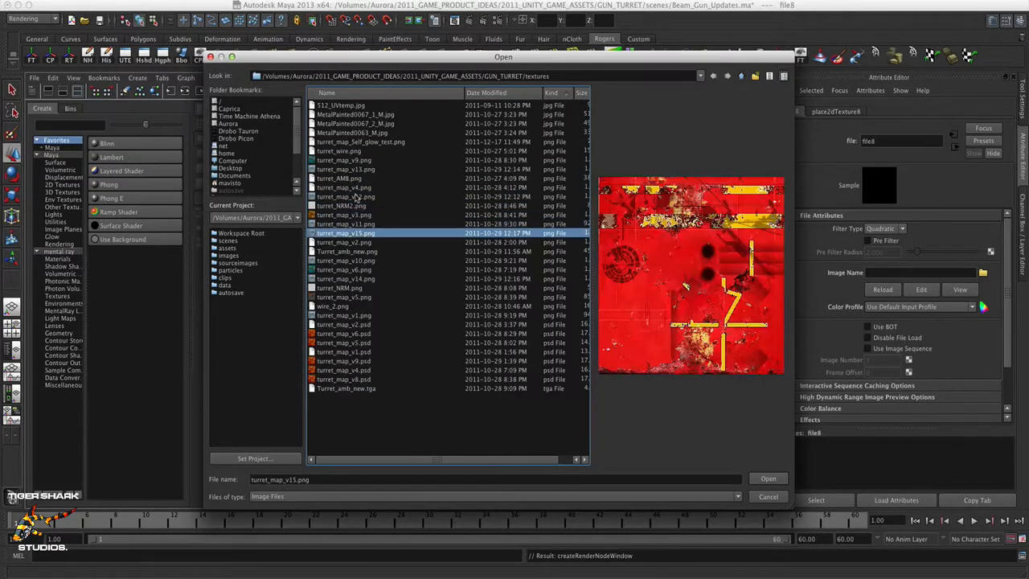
{"action": "key", "text": "Down"}
{"action": "key", "text": "Down"}
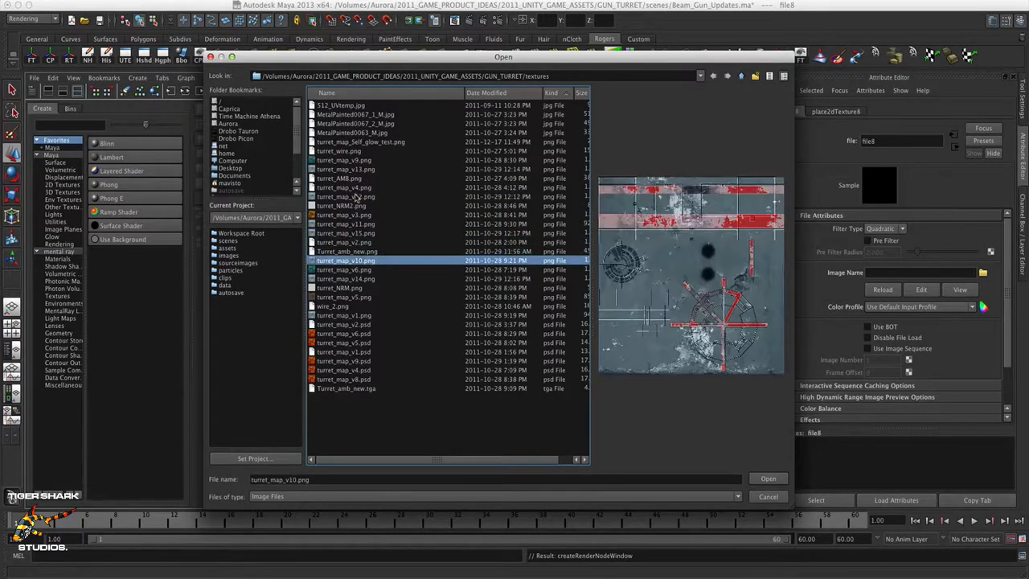
- Load turret_map_v6.png as the Color texture's image and view the textured turret
{"action": "key", "text": "Down"}
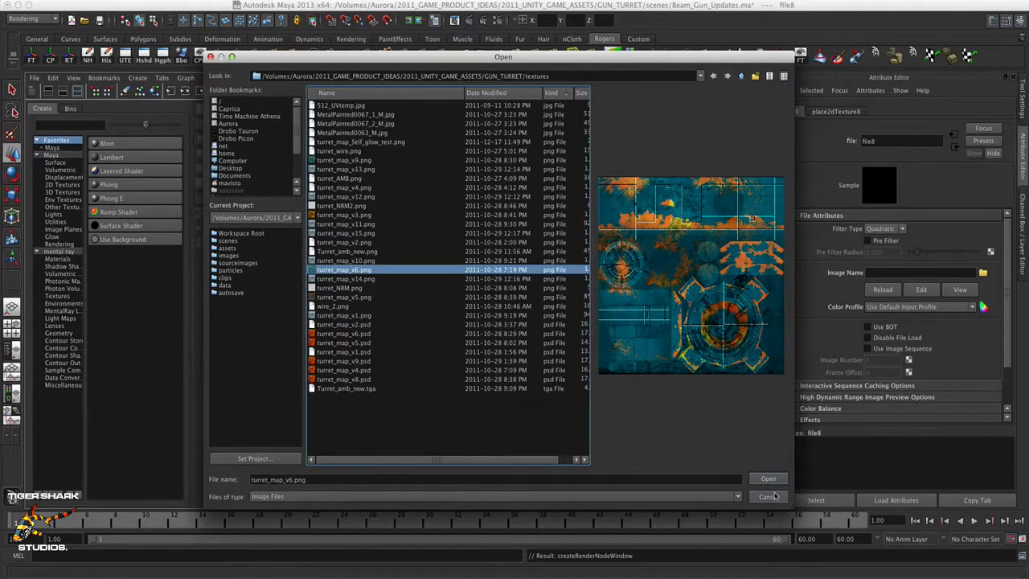
{"action": "left_click", "coordinate": [773, 480]}
{"action": "right_click_drag", "start_coordinate": [588, 401], "coordinate": [654, 417], "text": "alt"}
{"action": "left_click_drag", "start_coordinate": [654, 417], "coordinate": [620, 421], "text": "alt"}
{"action": "right_click_drag", "start_coordinate": [620, 421], "coordinate": [643, 422], "text": "alt"}
{"action": "left_click_drag", "start_coordinate": [643, 422], "coordinate": [680, 418], "text": "alt"}
{"action": "right_click_drag", "start_coordinate": [680, 418], "coordinate": [548, 420], "text": "alt"}
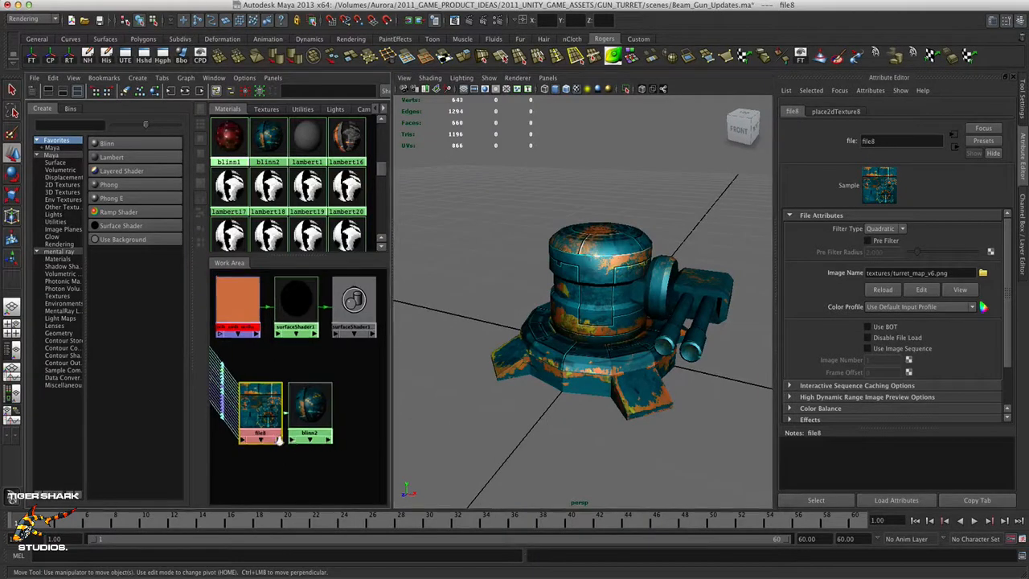
- Select the Color texture's 2D placement node in the work area and switch the perspective view to High Quality rendering
{"action": "right_click_drag", "start_coordinate": [295, 442], "coordinate": [251, 433], "text": "alt"}
{"action": "left_click", "coordinate": [254, 394]}
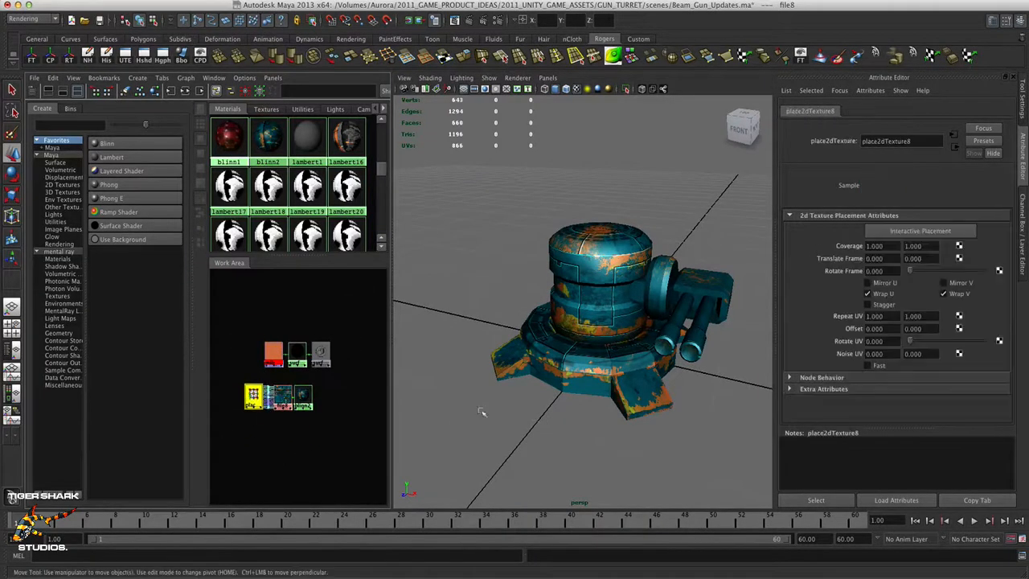
{"action": "right_click_drag", "start_coordinate": [579, 412], "coordinate": [619, 412], "text": "alt"}
{"action": "left_click_drag", "start_coordinate": [619, 412], "coordinate": [586, 409], "text": "alt"}
{"action": "right_click_drag", "start_coordinate": [588, 409], "coordinate": [539, 335], "text": "alt"}
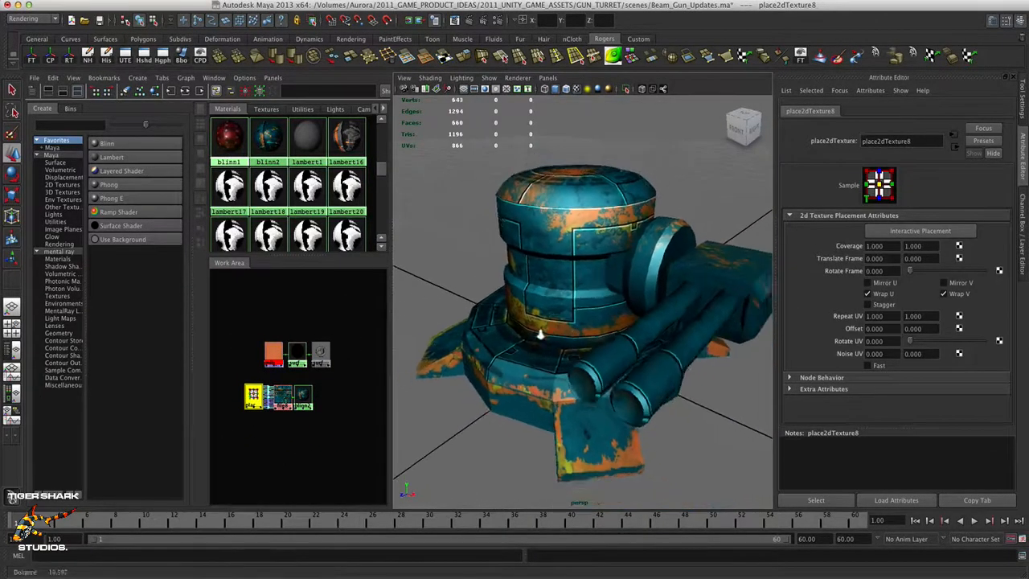
{"action": "left_click_drag", "start_coordinate": [539, 335], "coordinate": [534, 331], "text": "alt"}
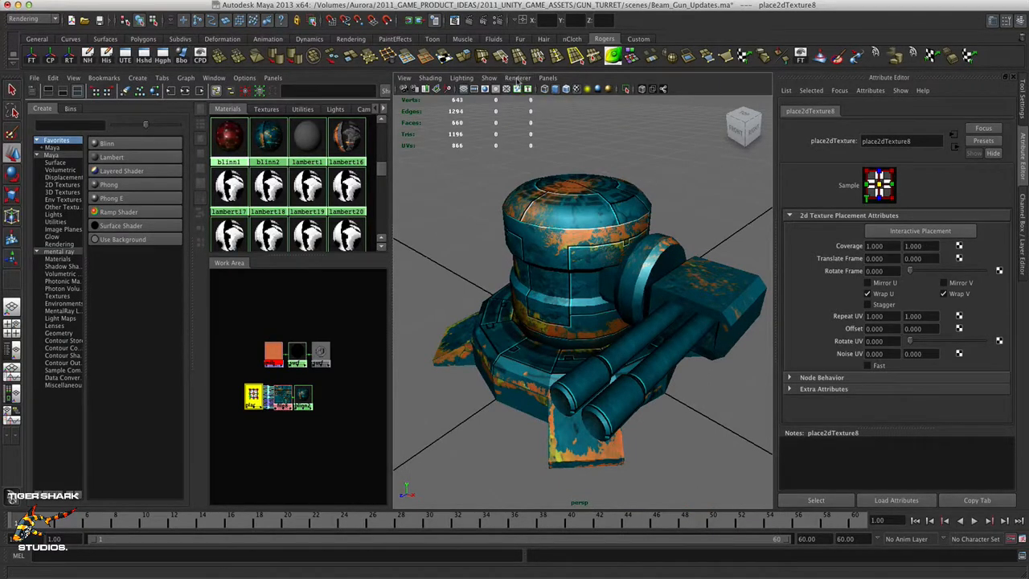
{"action": "left_click", "coordinate": [624, 90]}
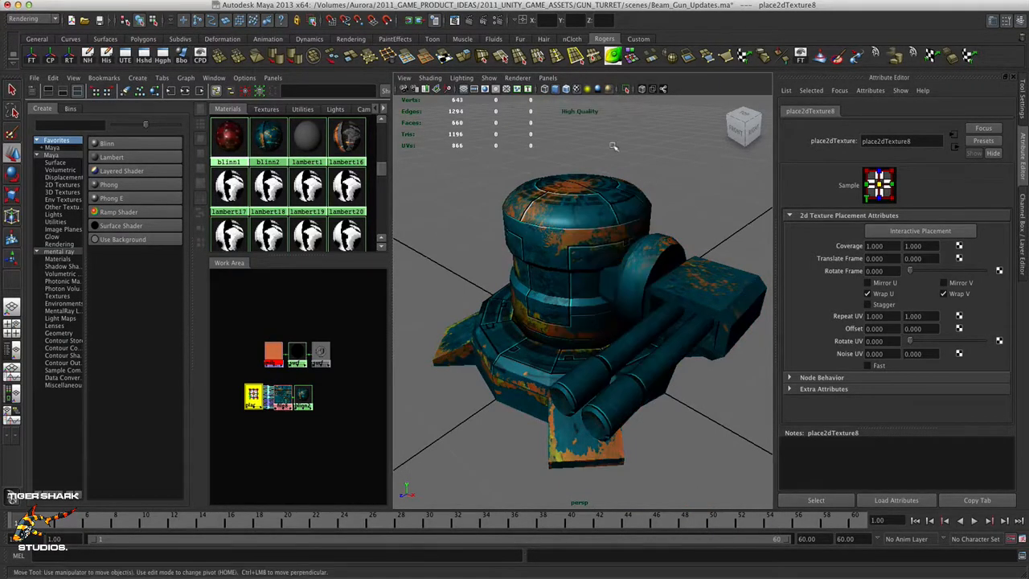
{"action": "left_click_drag", "start_coordinate": [597, 190], "coordinate": [657, 206], "text": "alt"}
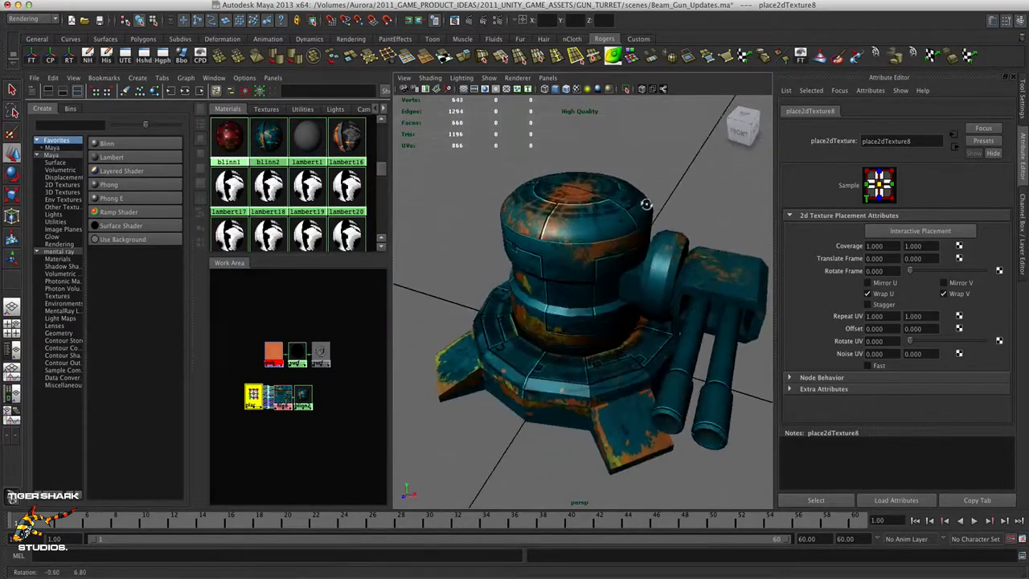
- Connect a File texture to the Blinn's Bump Mapping and set the bump node's Use As option to Tangent Space Normals
{"action": "left_click", "coordinate": [310, 401]}
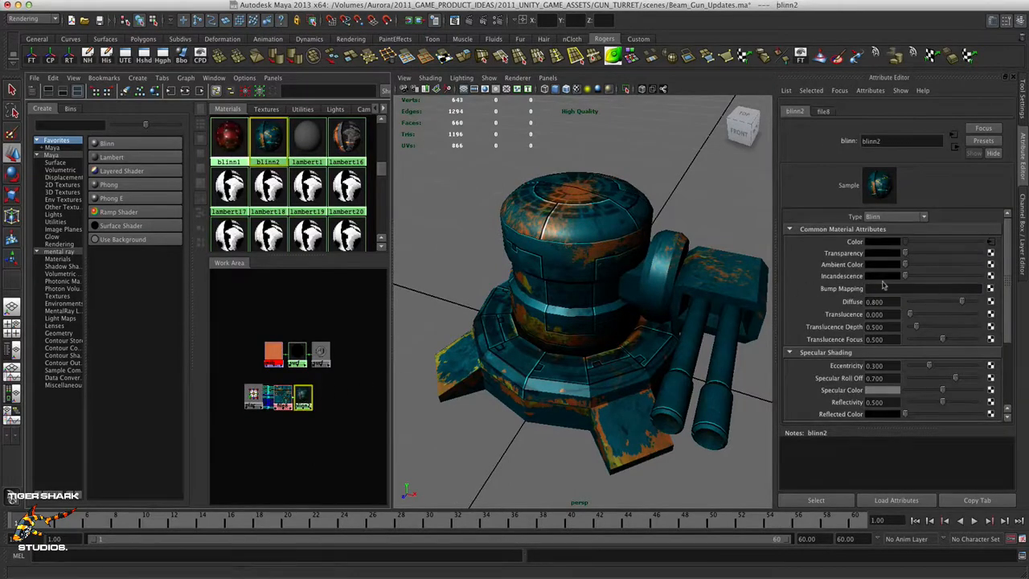
{"action": "left_click", "coordinate": [990, 289]}
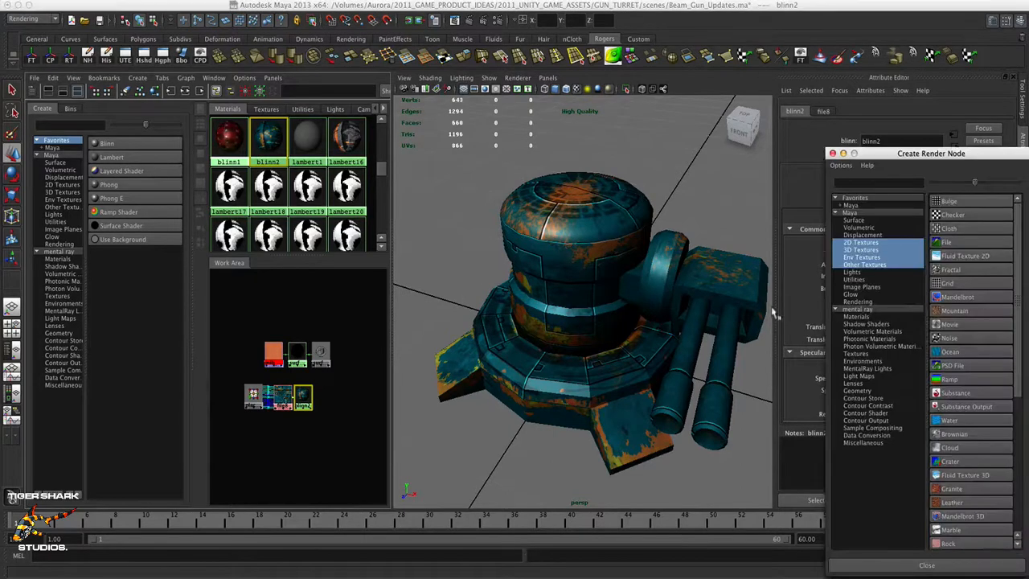
{"action": "left_click", "coordinate": [990, 288]}
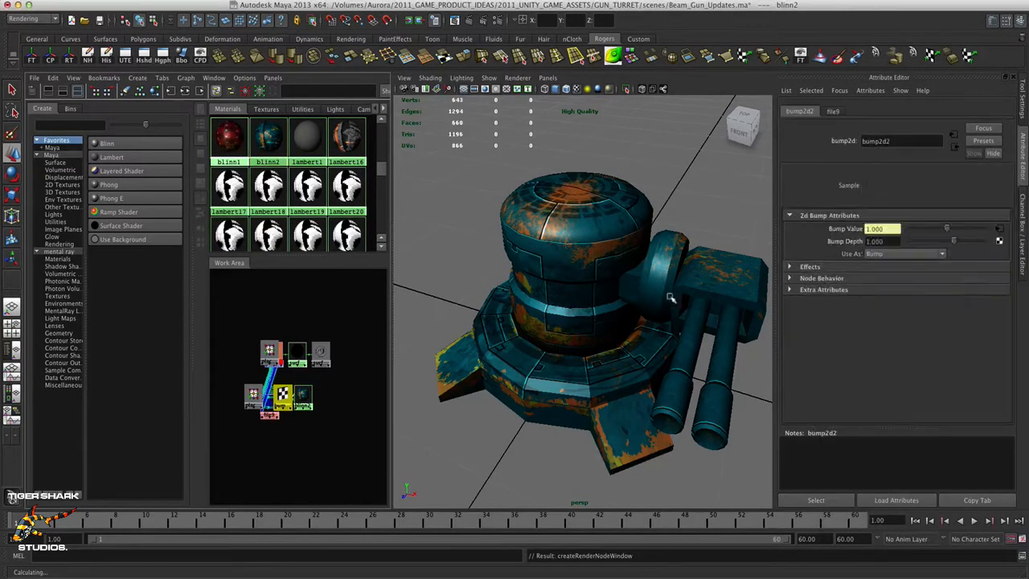
{"action": "left_click", "coordinate": [942, 254]}
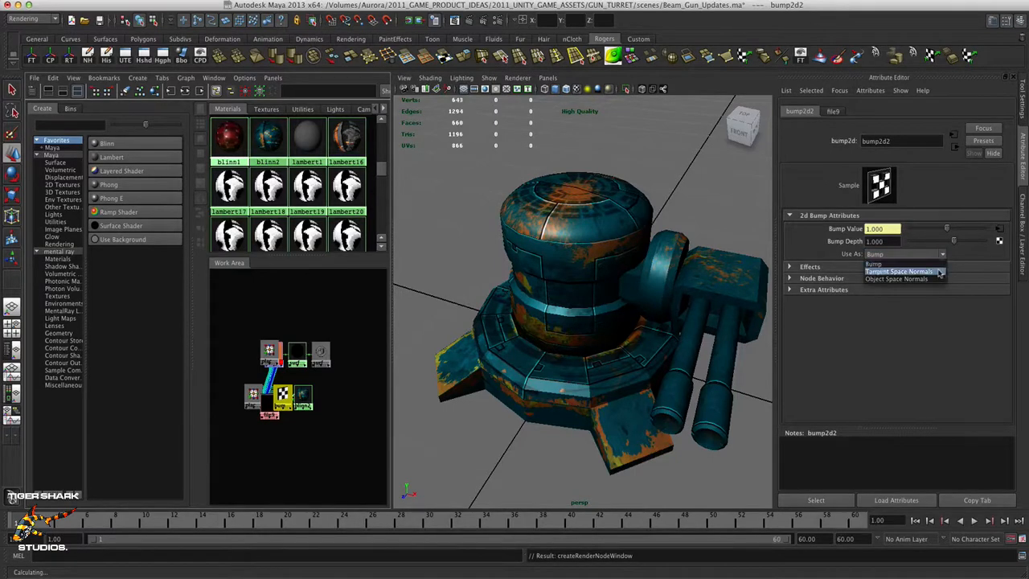
{"action": "left_click", "coordinate": [925, 269]}
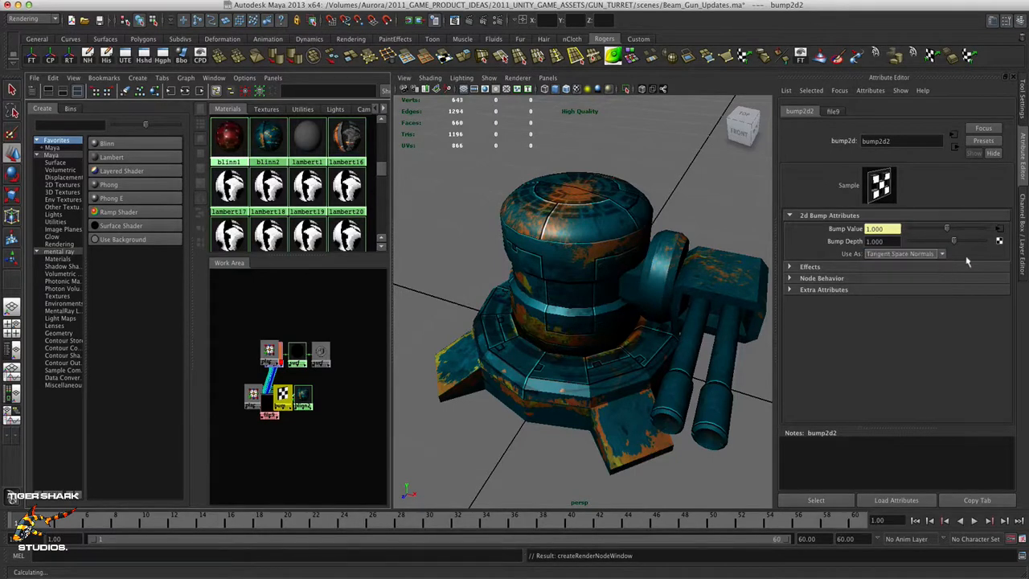
- Load turret_NRM2.png as the bump file texture's image and inspect the normal map on the turret
{"action": "left_click", "coordinate": [999, 231]}
{"action": "left_click", "coordinate": [983, 272]}
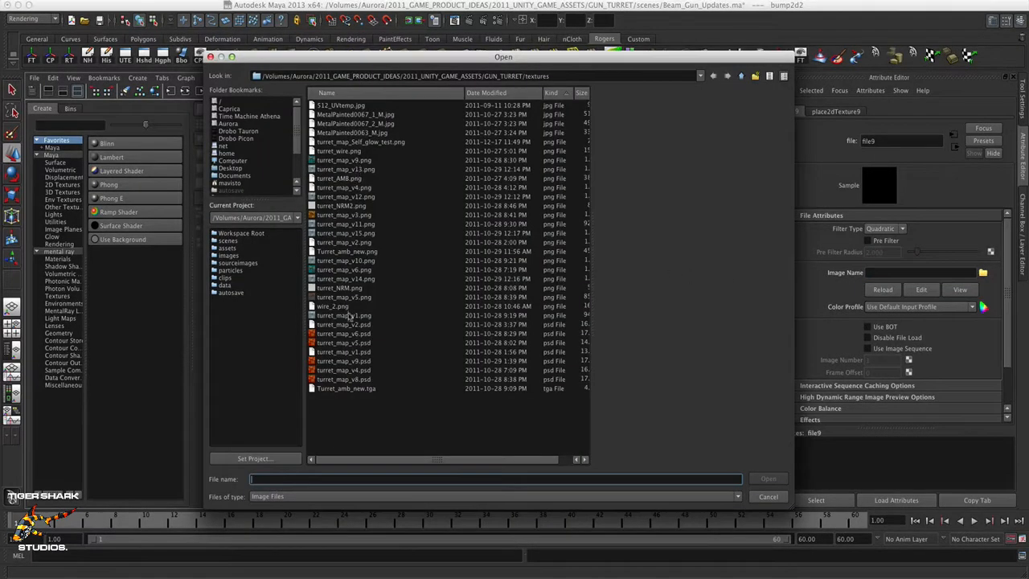
{"action": "left_click", "coordinate": [353, 207]}
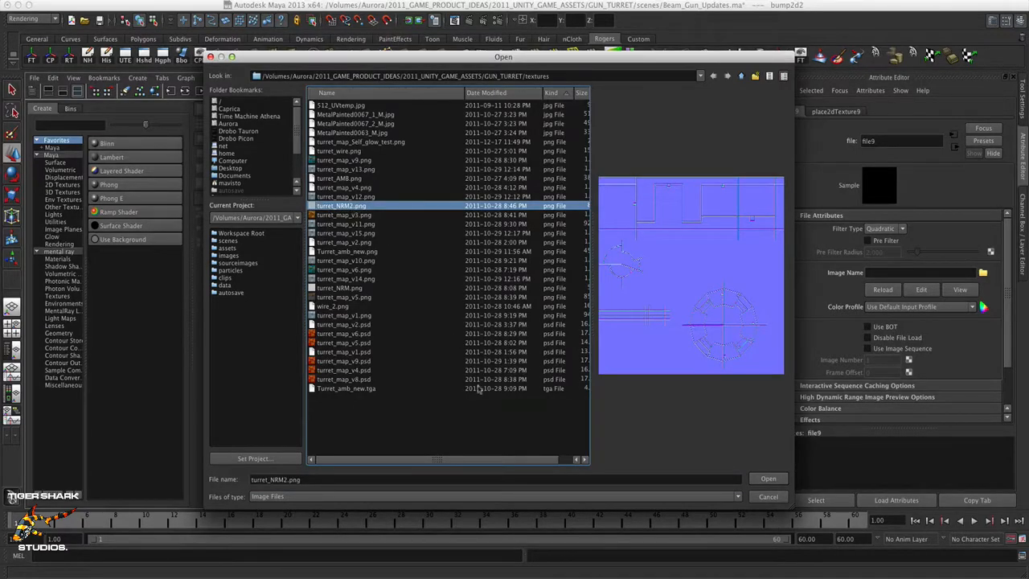
{"action": "left_click", "coordinate": [342, 288]}
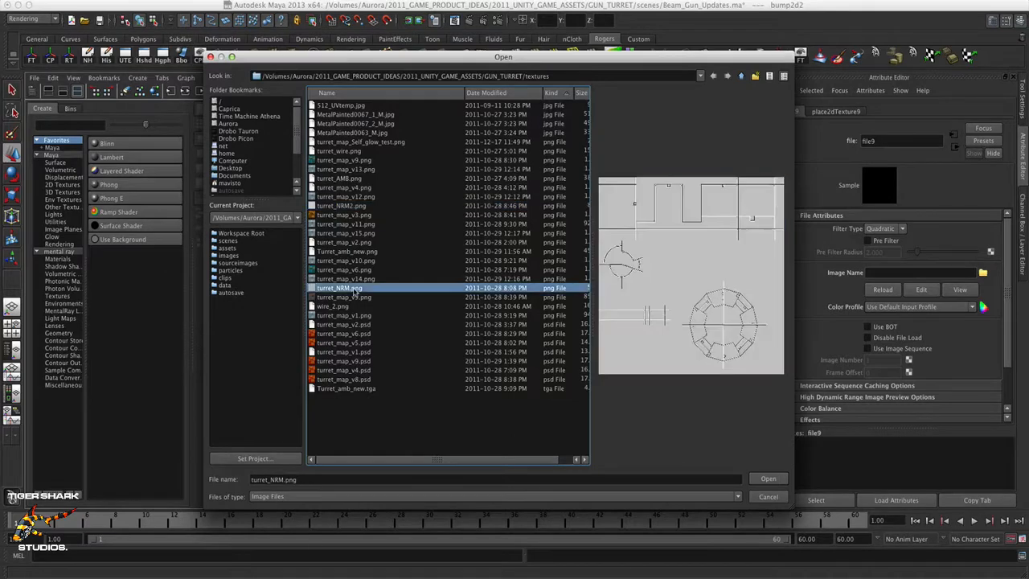
{"action": "left_click", "coordinate": [354, 207]}
{"action": "left_click", "coordinate": [760, 478]}
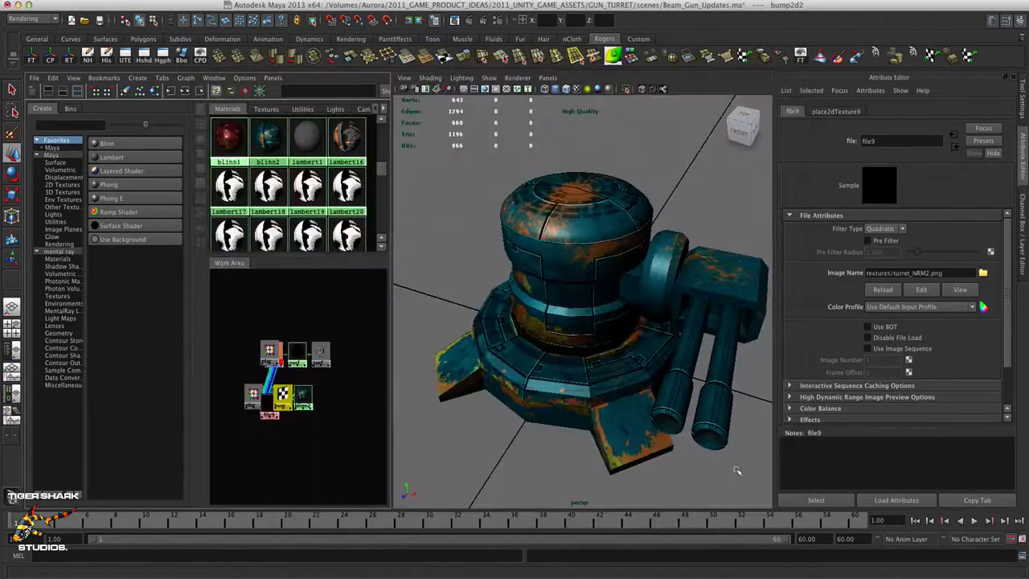
{"action": "left_click_drag", "start_coordinate": [661, 444], "coordinate": [616, 418], "text": "alt"}
{"action": "right_click_drag", "start_coordinate": [616, 418], "coordinate": [667, 424], "text": "alt"}
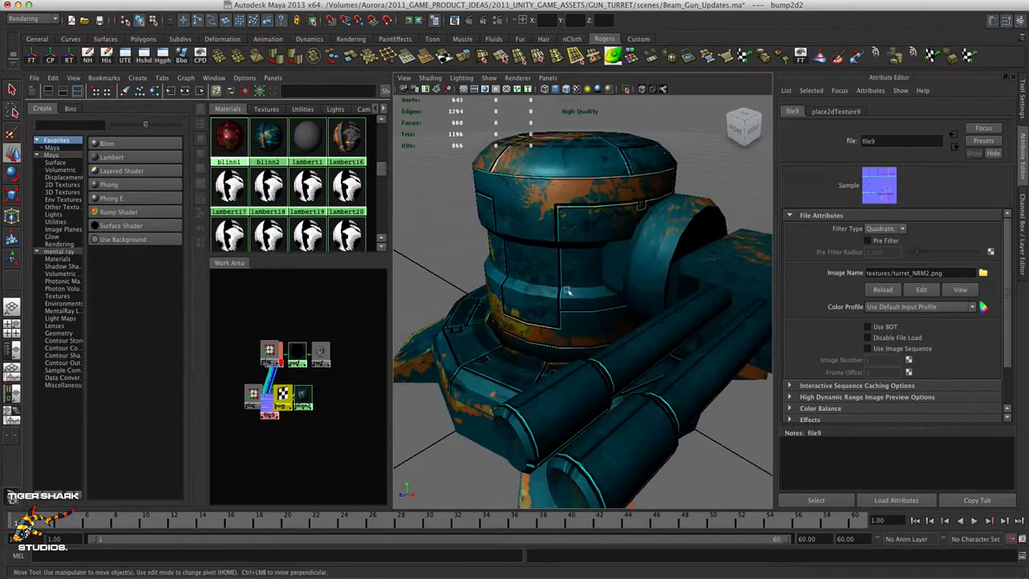
{"action": "right_click_drag", "start_coordinate": [616, 360], "coordinate": [562, 363], "text": "alt"}
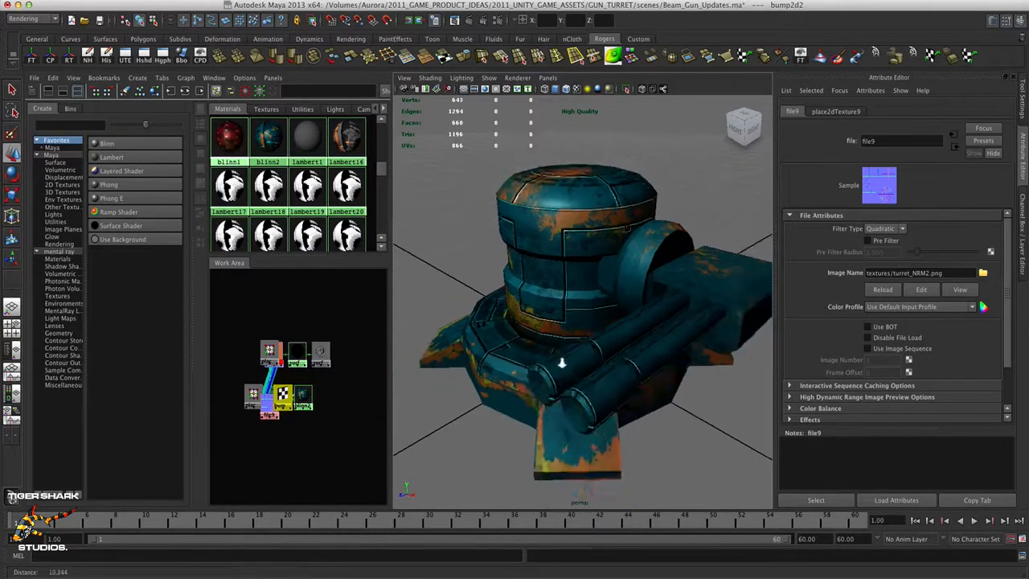
- Rearrange the shading network in the work area and open the bump node's attributes
{"action": "left_click_drag", "start_coordinate": [563, 363], "coordinate": [527, 380], "text": "alt"}
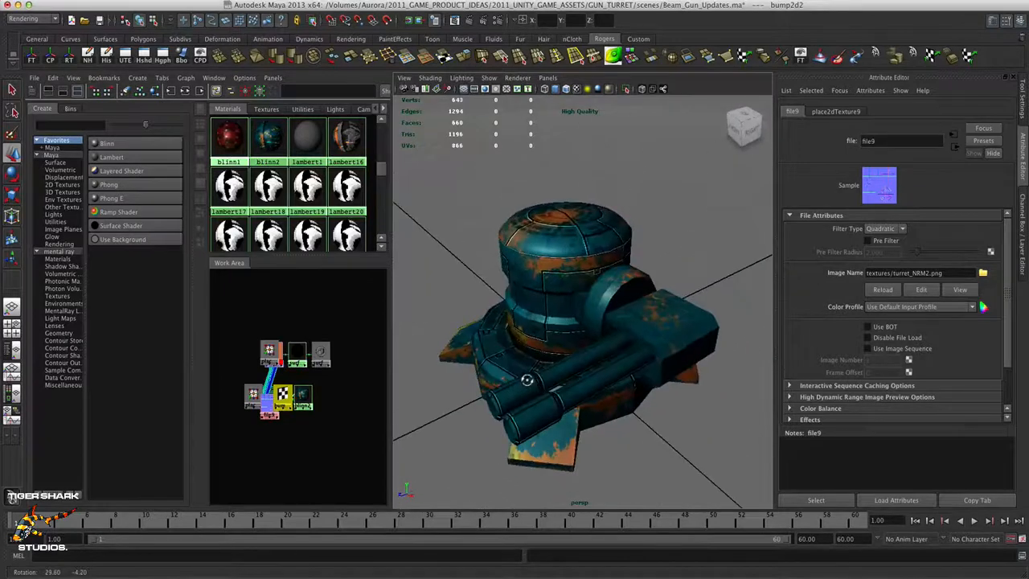
{"action": "scroll", "coordinate": [294, 326], "scroll_direction": "up", "scroll_amount": 2}
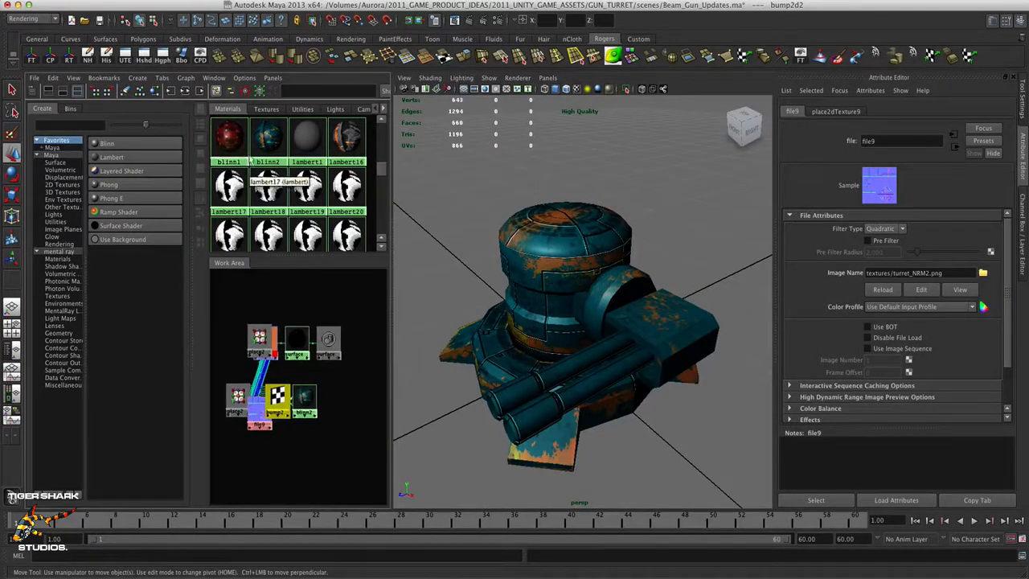
{"action": "left_click", "coordinate": [140, 92]}
{"action": "middle_click_drag", "start_coordinate": [280, 341], "coordinate": [257, 420], "text": "alt"}
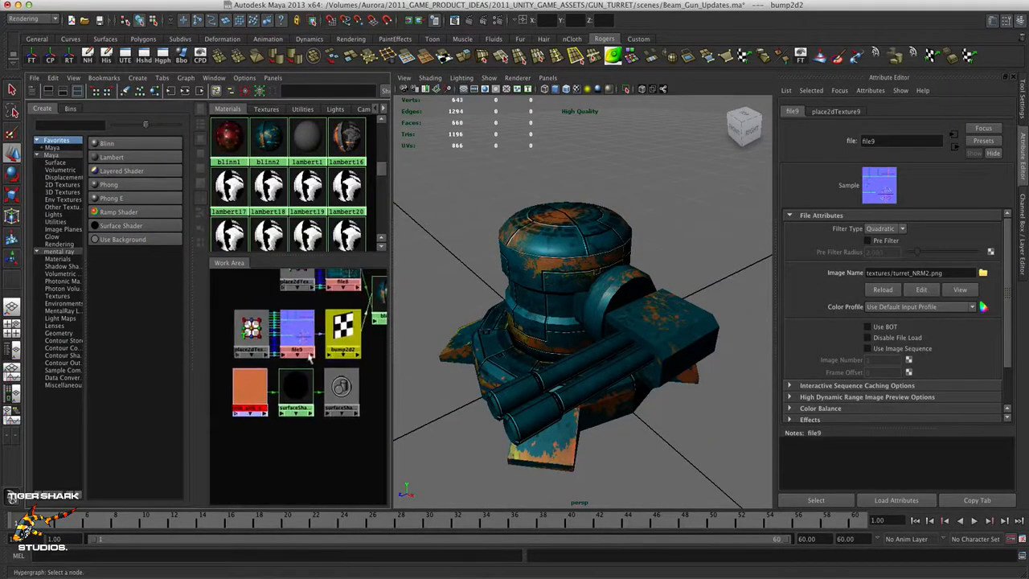
{"action": "middle_click_drag", "start_coordinate": [310, 359], "coordinate": [302, 379], "text": "alt"}
{"action": "scroll", "coordinate": [301, 377], "scroll_direction": "down", "scroll_amount": 2}
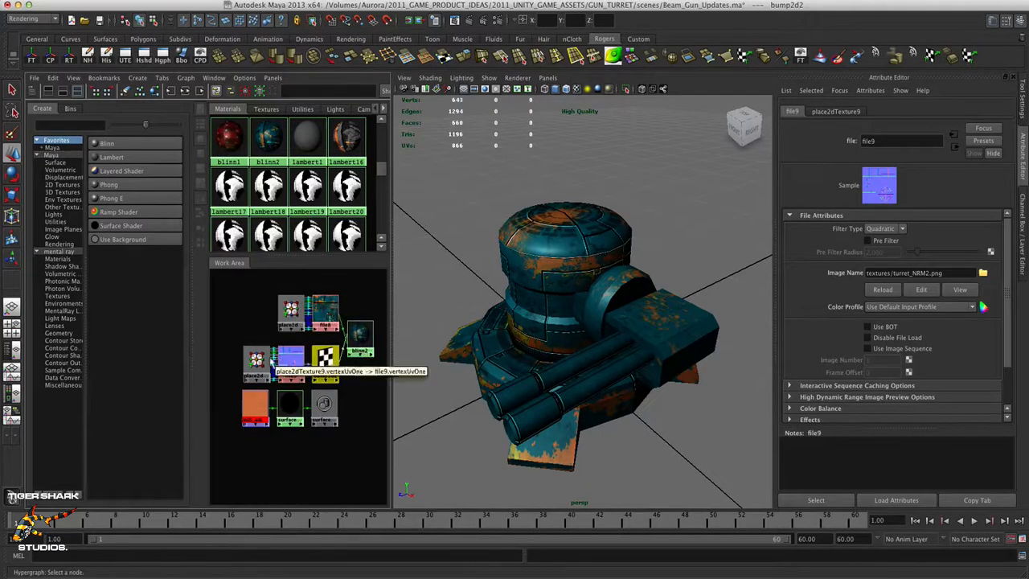
{"action": "left_click", "coordinate": [331, 356]}
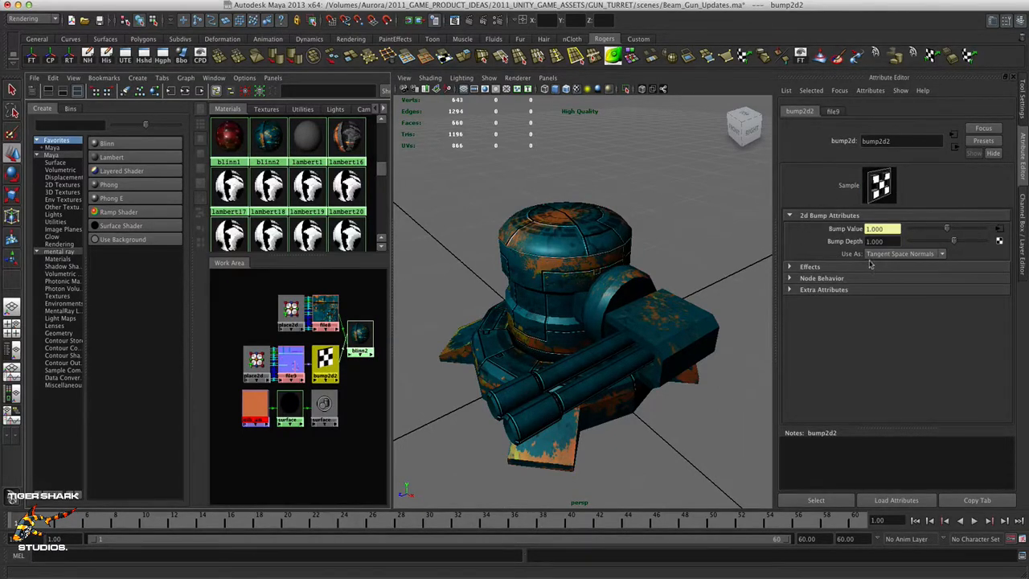
- Switch the bump node's Use As option to Bump and inspect the effect on the turret up close
{"action": "left_click", "coordinate": [942, 255]}
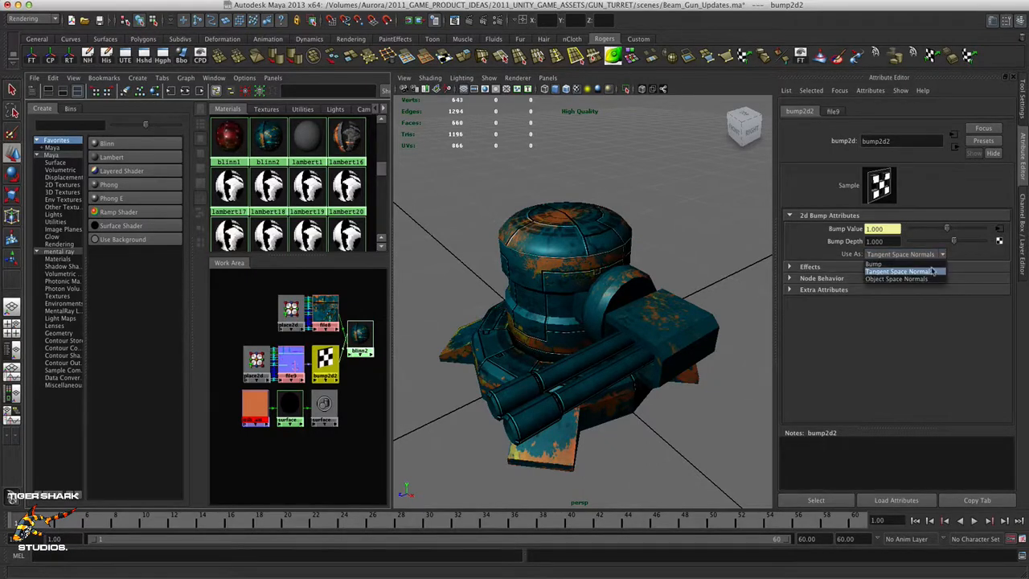
{"action": "left_click", "coordinate": [931, 265]}
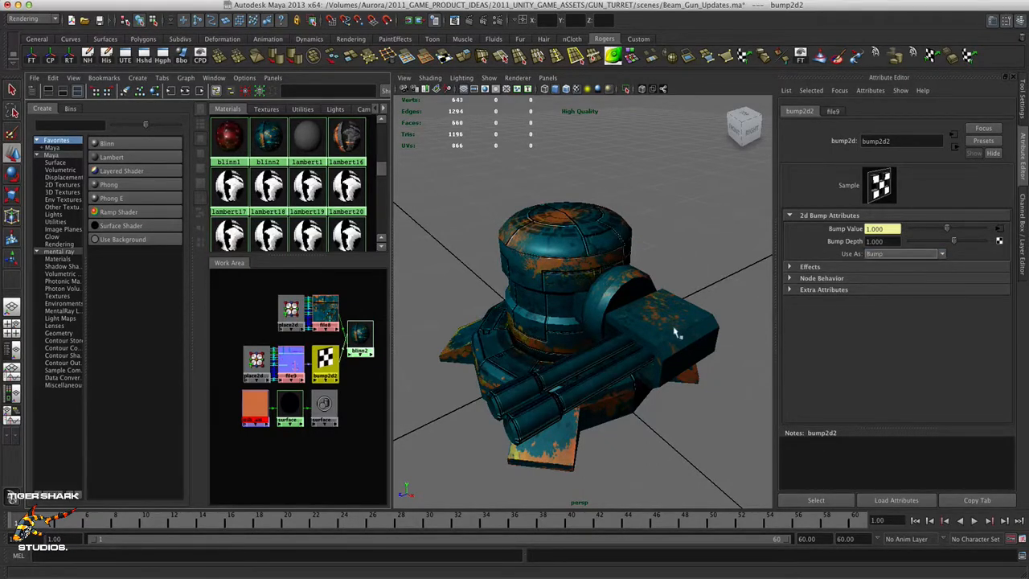
{"action": "left_click_drag", "start_coordinate": [585, 341], "coordinate": [606, 338], "text": "alt"}
{"action": "right_click_drag", "start_coordinate": [607, 338], "coordinate": [650, 317], "text": "alt"}
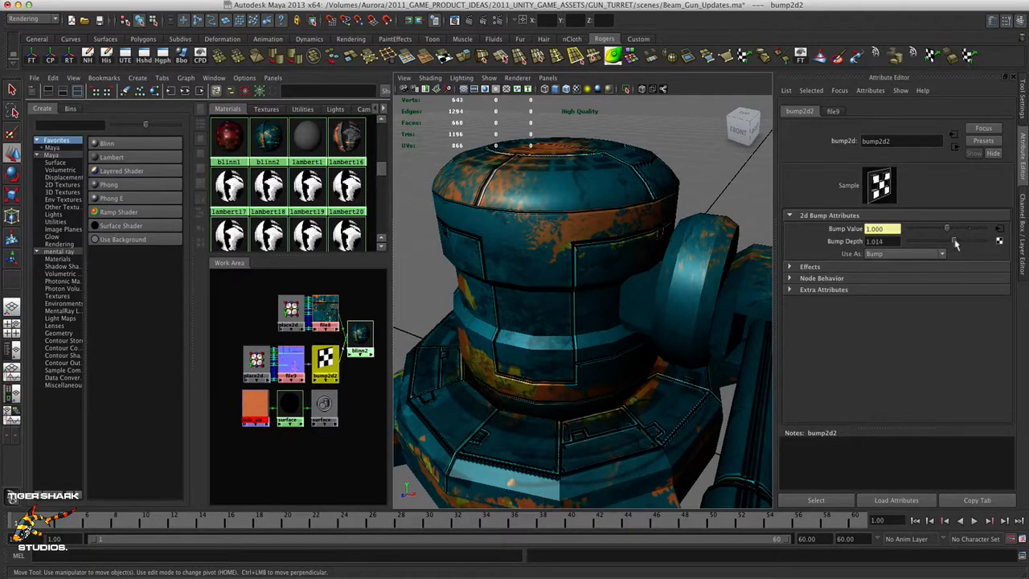
- Lower the bump depth to 0, set Use As to Tangent Space Normals, and inspect the turret
{"action": "mouse_move", "coordinate": [955, 243]}
{"action": "left_mouse_down"}
{"action": "mouse_move", "coordinate": [971, 243]}
{"action": "mouse_move", "coordinate": [919, 244]}
{"action": "mouse_move", "coordinate": [970, 244]}
{"action": "mouse_move", "coordinate": [919, 244]}
{"action": "mouse_move", "coordinate": [948, 244]}
{"action": "left_mouse_up"}
{"action": "left_click", "coordinate": [942, 253]}
{"action": "left_click", "coordinate": [935, 270]}
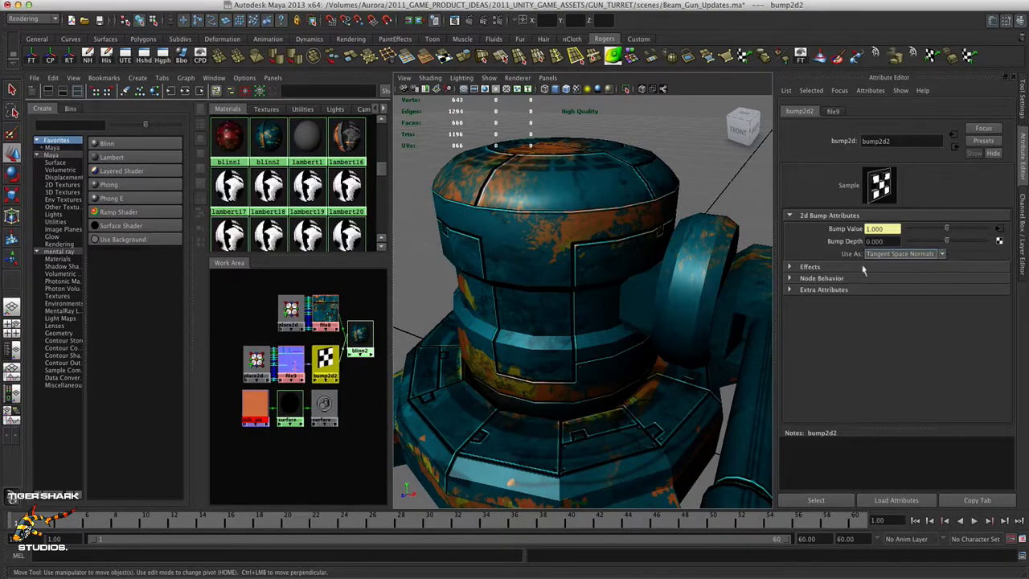
{"action": "left_click_drag", "start_coordinate": [674, 289], "coordinate": [587, 295], "text": "alt"}
{"action": "right_click_drag", "start_coordinate": [587, 296], "coordinate": [555, 293], "text": "alt"}
{"action": "middle_click_drag", "start_coordinate": [555, 295], "coordinate": [611, 311], "text": "alt"}
{"action": "mouse_move", "coordinate": [611, 311]}
{"action": "left_mouse_down", "text": "alt"}
{"action": "mouse_move", "coordinate": [595, 319]}
{"action": "mouse_move", "coordinate": [621, 310]}
{"action": "mouse_move", "coordinate": [608, 309]}
{"action": "left_mouse_up", "text": "alt"}
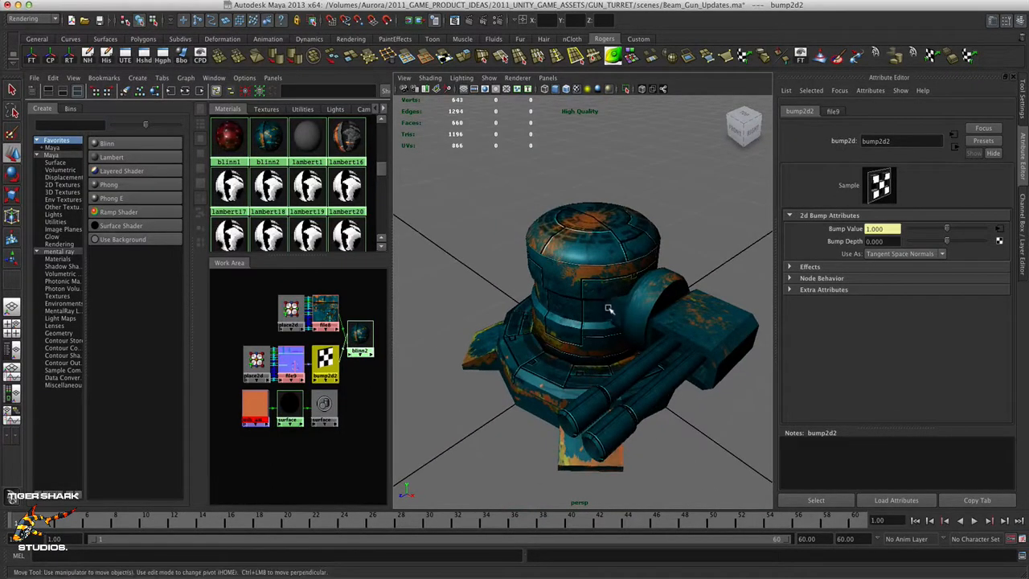
- Connect a new File texture to the turret Blinn's Ambient Color
{"action": "left_click", "coordinate": [362, 351]}
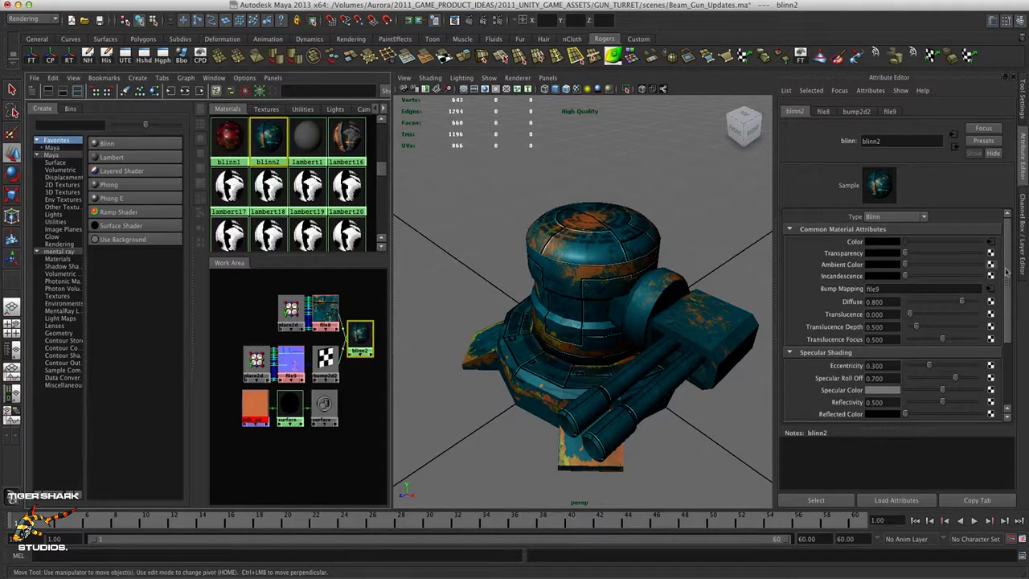
{"action": "left_click", "coordinate": [992, 274]}
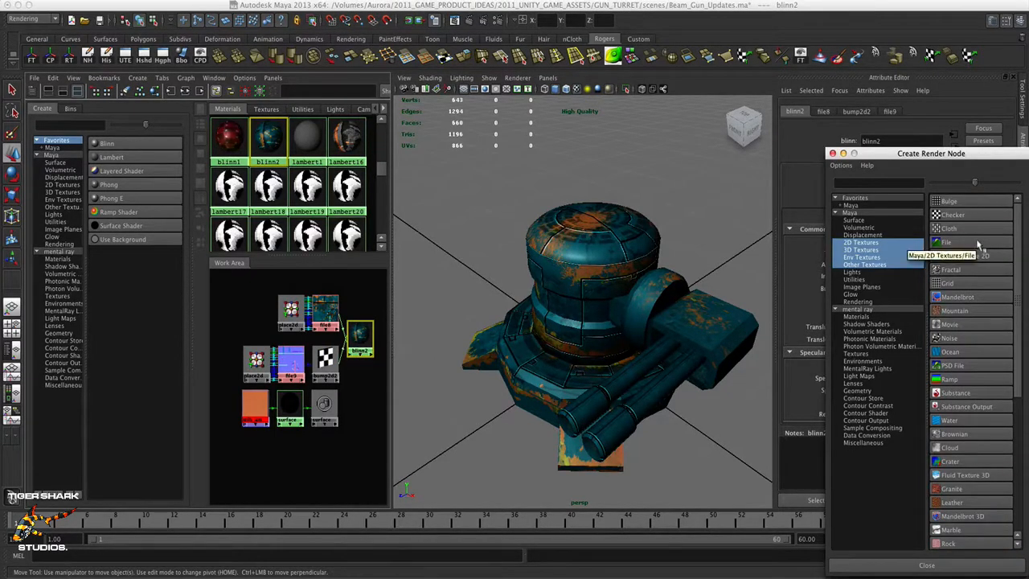
{"action": "left_click", "coordinate": [977, 243]}
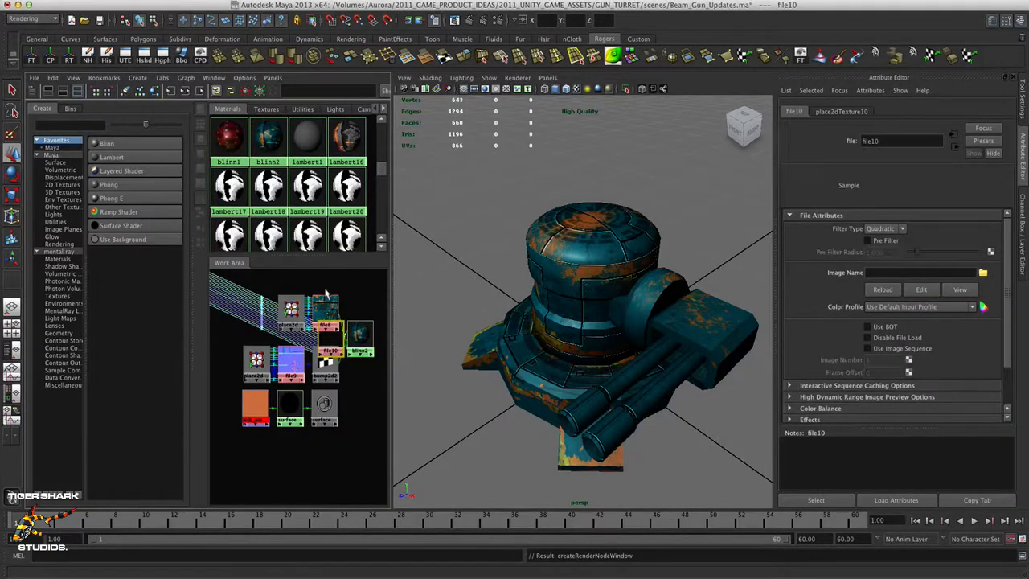
{"action": "scroll", "coordinate": [245, 340], "scroll_direction": "down", "scroll_amount": 3}
{"action": "scroll", "coordinate": [271, 356], "scroll_direction": "up", "scroll_amount": 3}
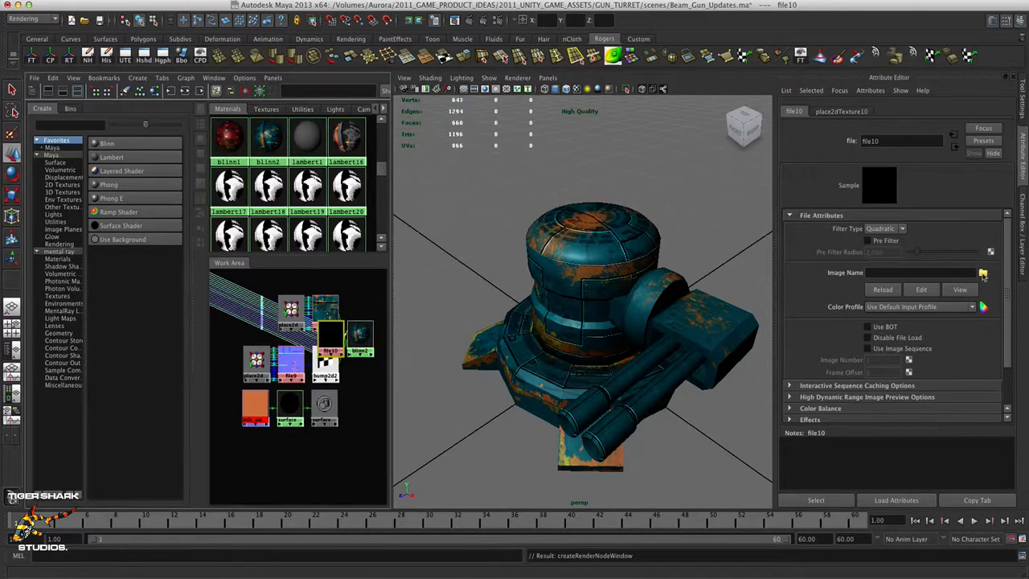
- Load turret_AO_bake_v3.tga from renderData/mentalray/lightMap as the ambient texture's image and view the turret
{"action": "left_click", "coordinate": [983, 275]}
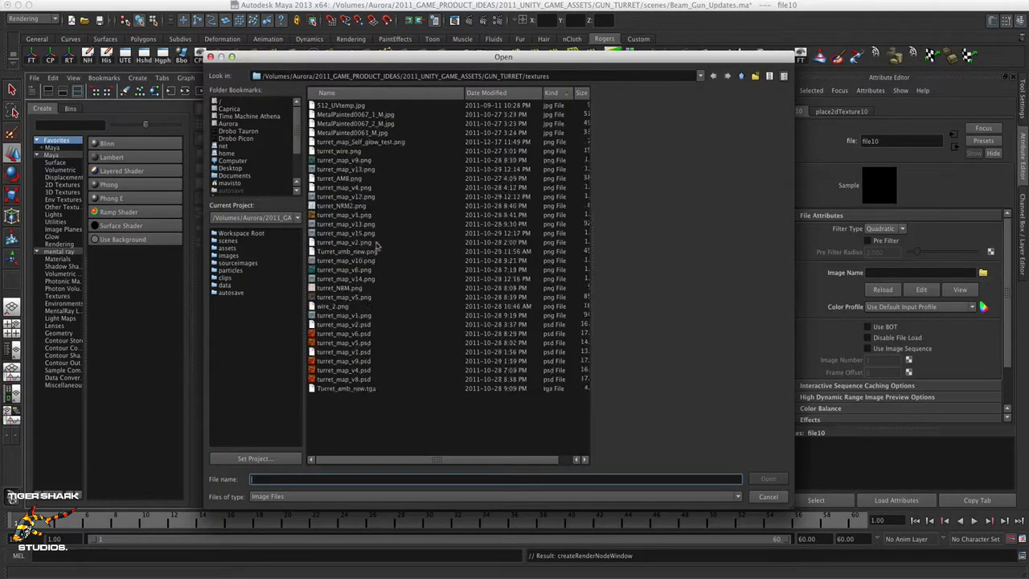
{"action": "left_click", "coordinate": [742, 77]}
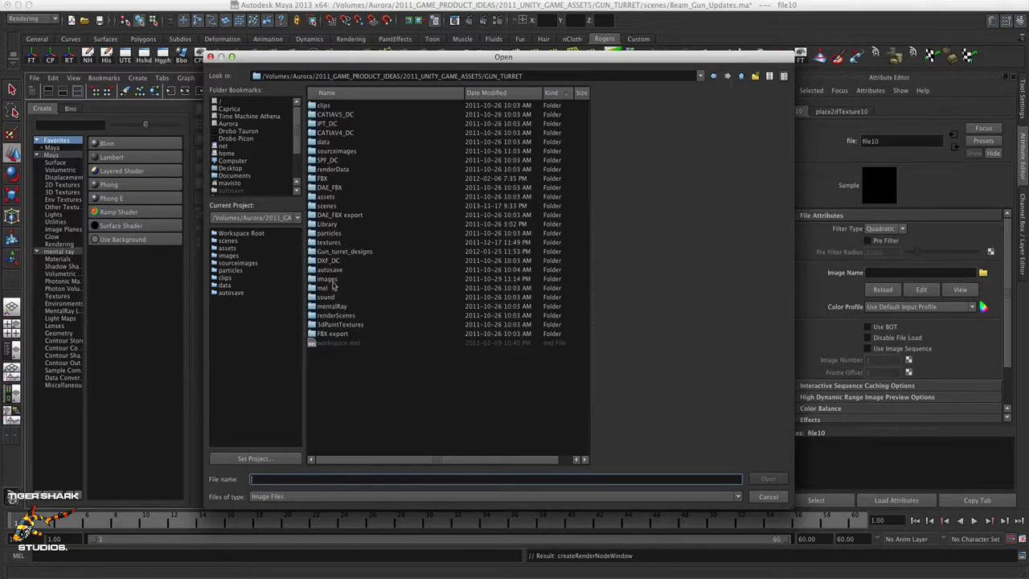
{"action": "double_click", "coordinate": [333, 306]}
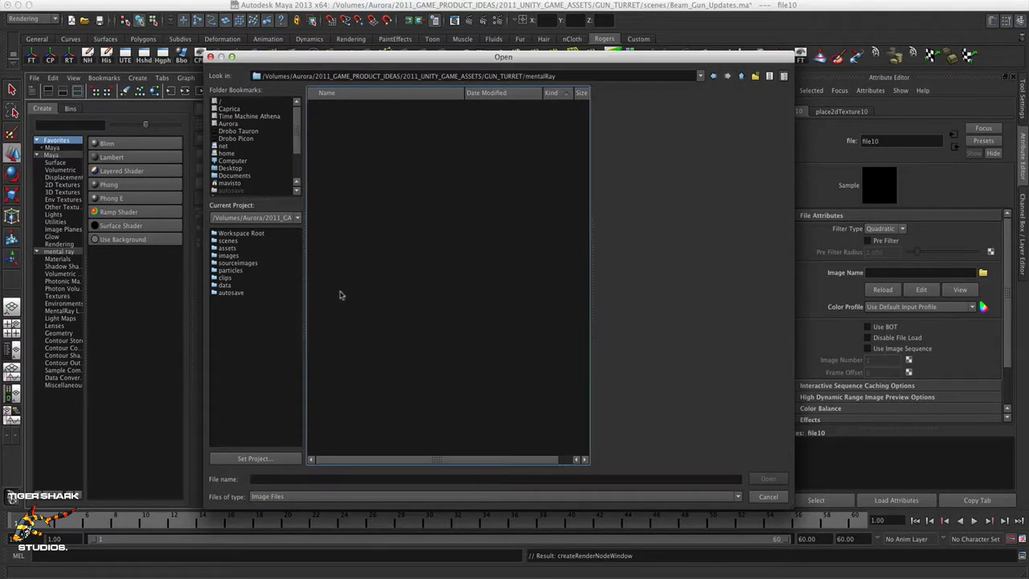
{"action": "left_click", "coordinate": [741, 77]}
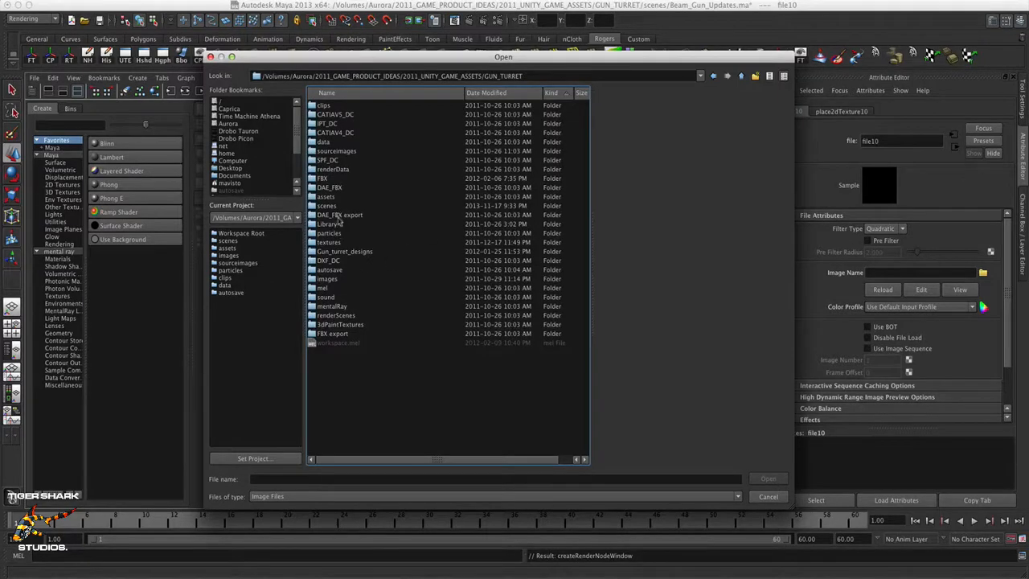
{"action": "left_click", "coordinate": [360, 94]}
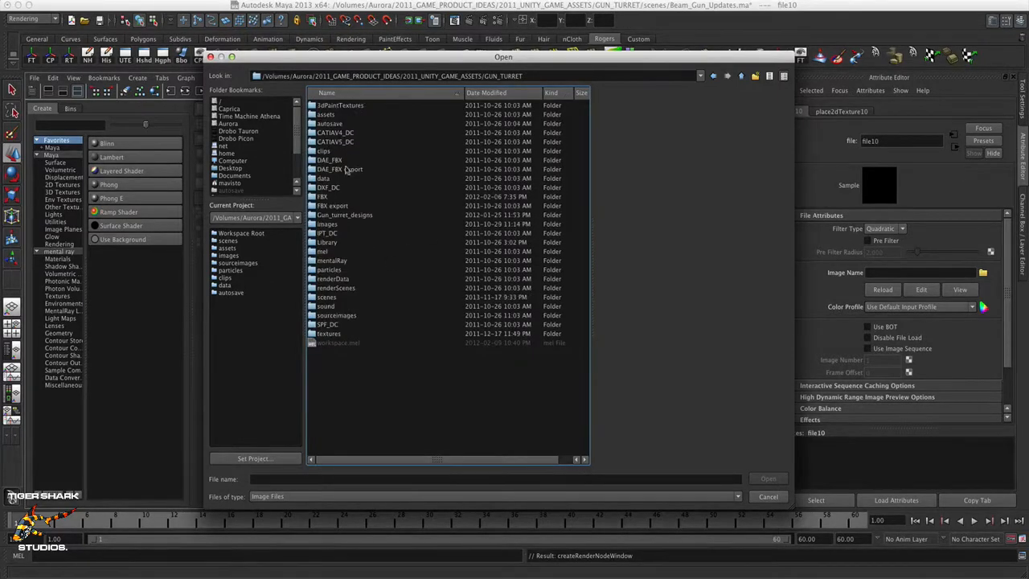
{"action": "double_click", "coordinate": [344, 281]}
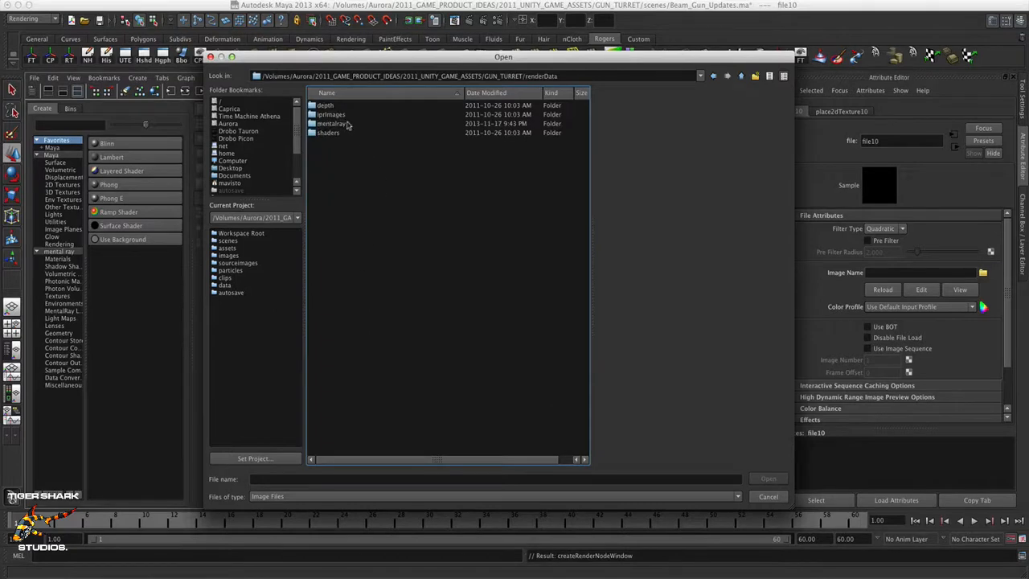
{"action": "double_click", "coordinate": [332, 124]}
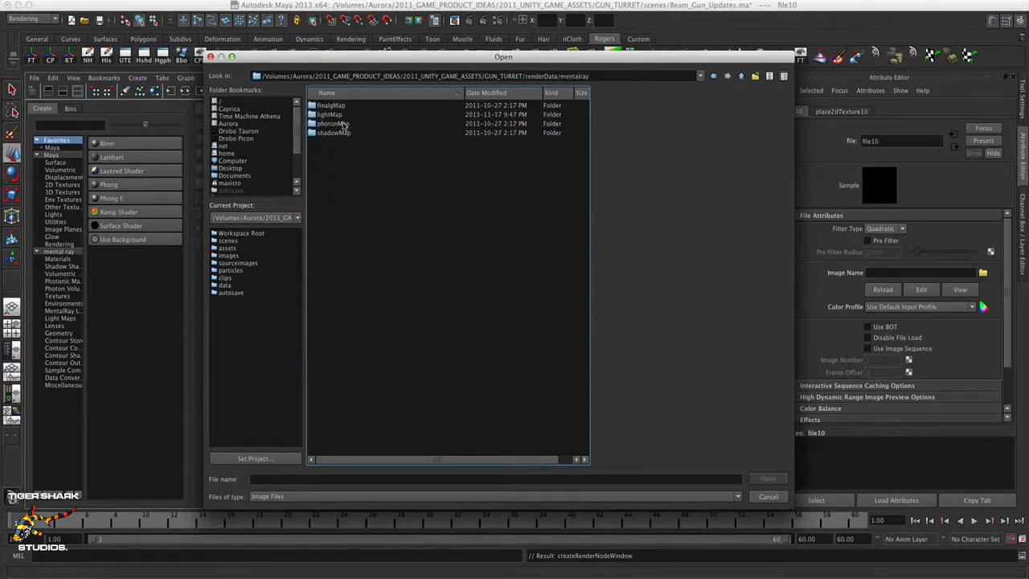
{"action": "double_click", "coordinate": [341, 115]}
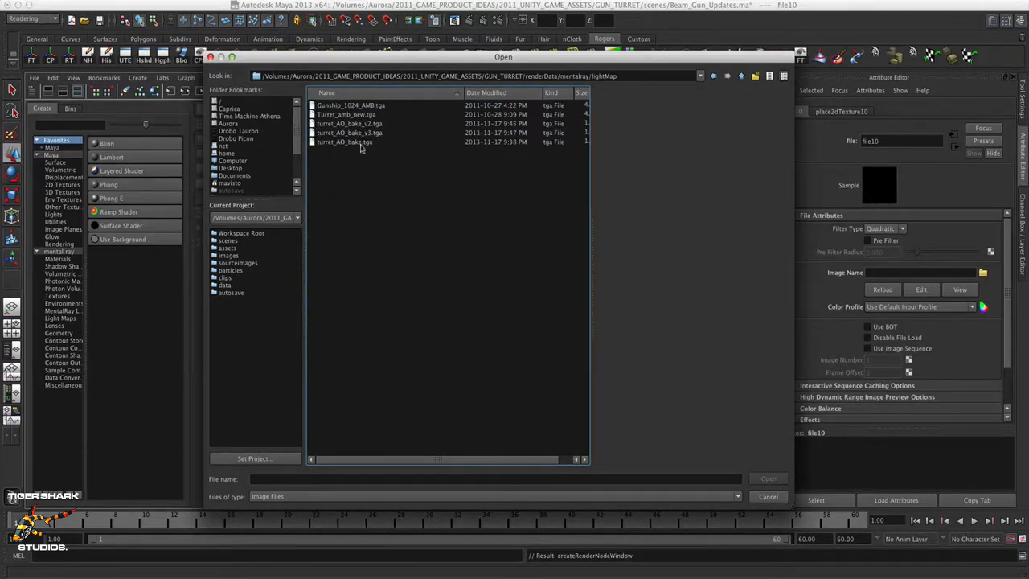
{"action": "left_click", "coordinate": [359, 133]}
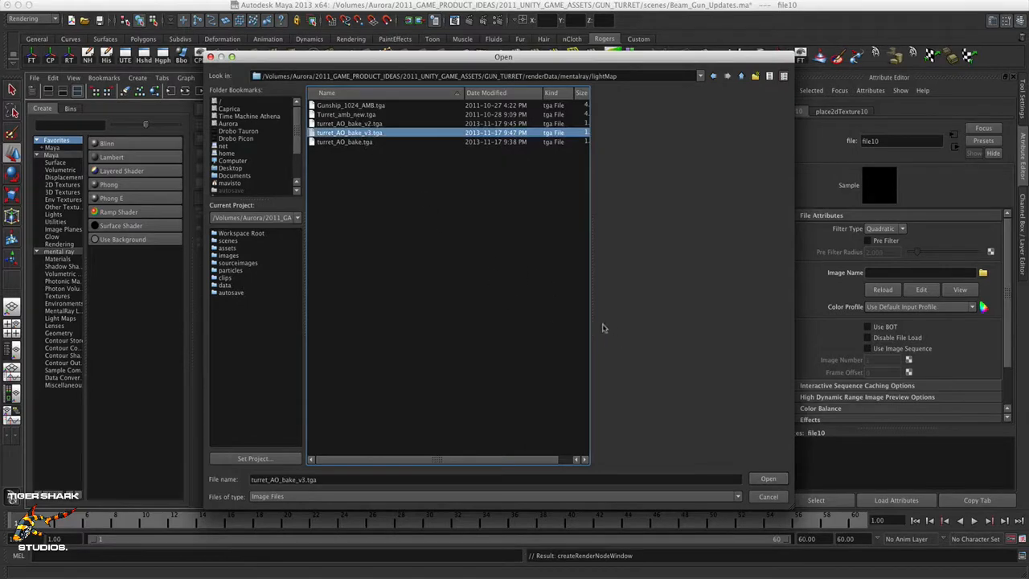
{"action": "left_click", "coordinate": [768, 479]}
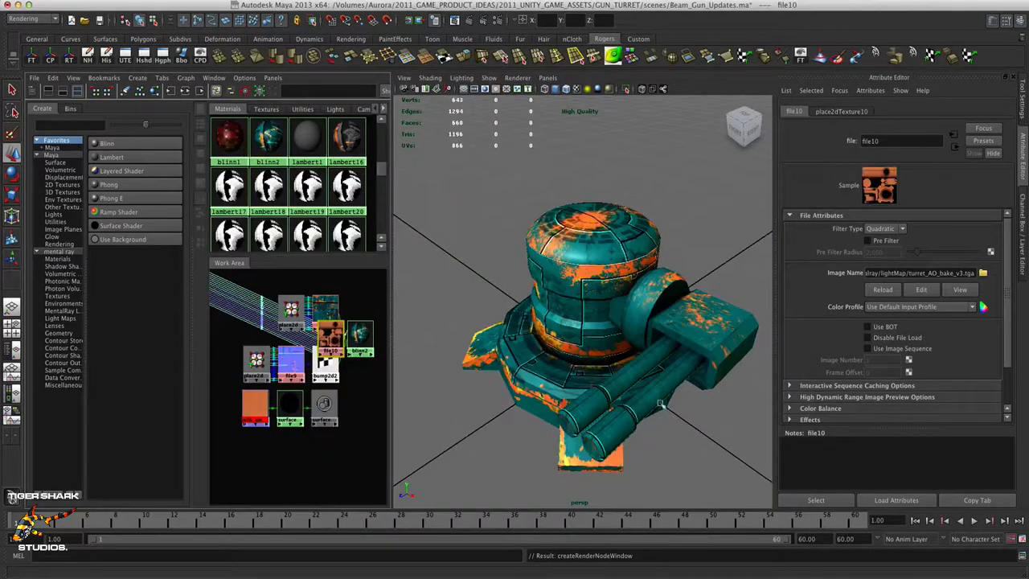
{"action": "right_click_drag", "start_coordinate": [637, 399], "coordinate": [680, 400], "text": "alt"}
{"action": "left_click_drag", "start_coordinate": [680, 400], "coordinate": [640, 389], "text": "alt"}
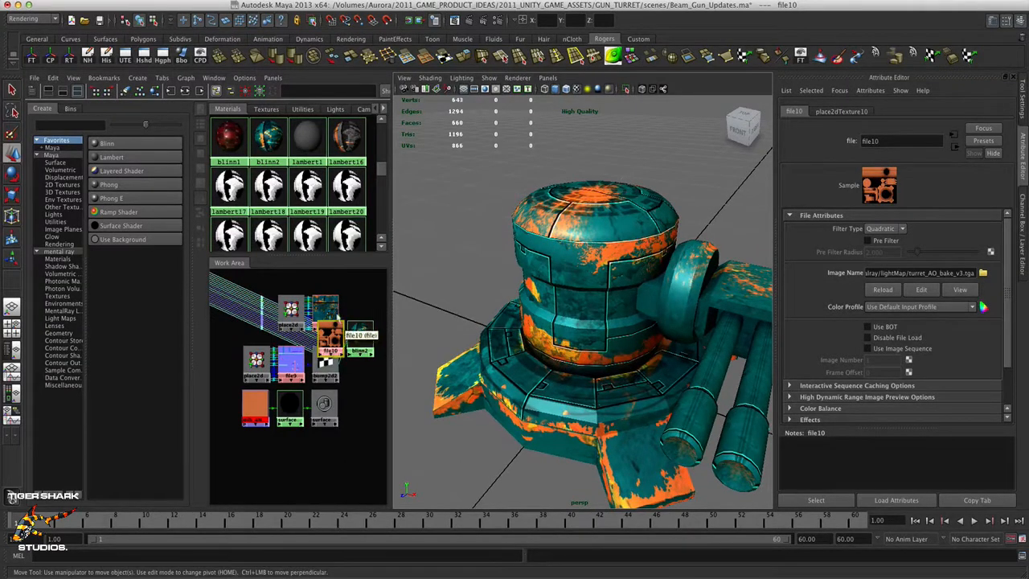
- Rearrange the shading network with the ambient texture included and set the perspective view's lighting to Use No Lights
{"action": "left_click", "coordinate": [139, 93]}
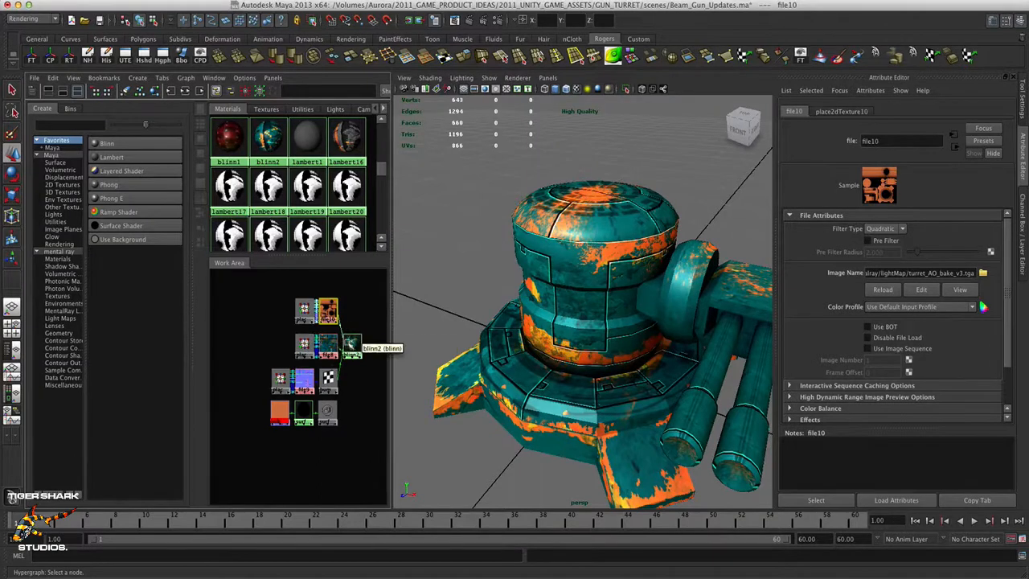
{"action": "left_click_drag", "start_coordinate": [550, 299], "coordinate": [581, 277], "text": "alt"}
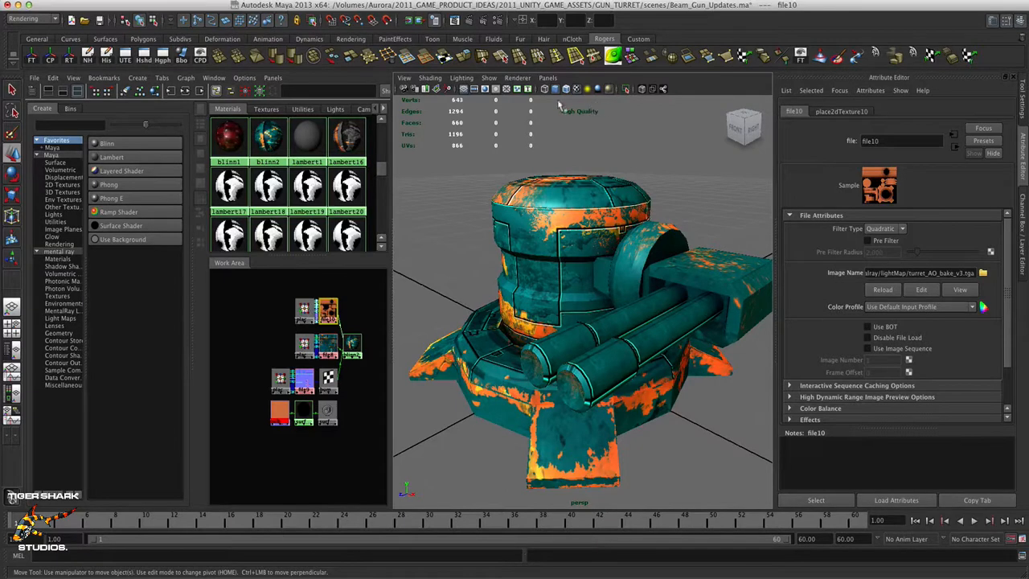
{"action": "left_click", "coordinate": [461, 78]}
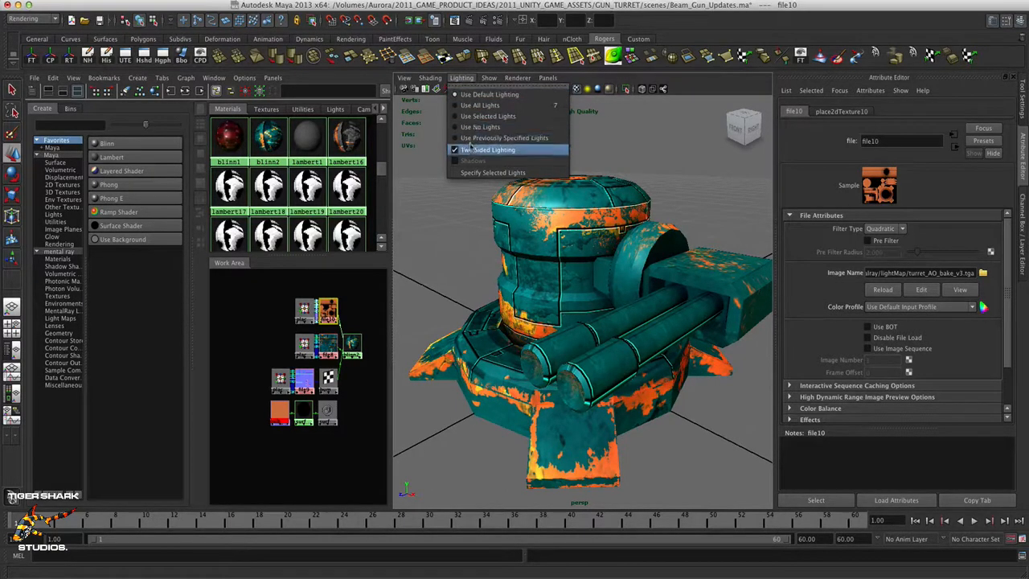
{"action": "left_click", "coordinate": [464, 129]}
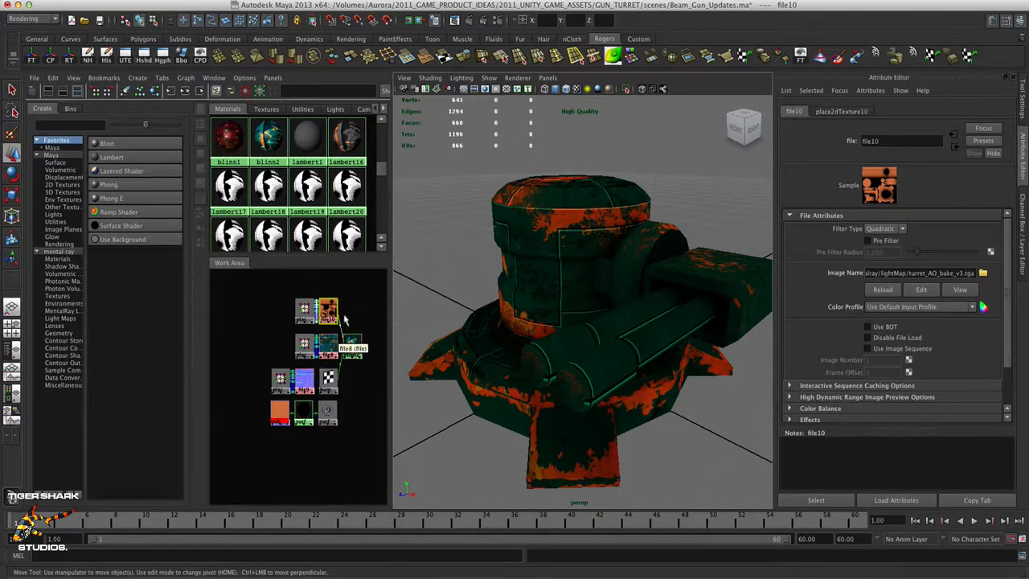
- Disconnect the ambient occlusion file texture from the Blinn's ambient color in the work area
{"action": "middle_click_drag", "start_coordinate": [300, 334], "coordinate": [273, 349], "text": "alt"}
{"action": "right_click_drag", "start_coordinate": [272, 349], "coordinate": [335, 349], "text": "alt"}
{"action": "middle_click_drag", "start_coordinate": [335, 349], "coordinate": [334, 438], "text": "alt"}
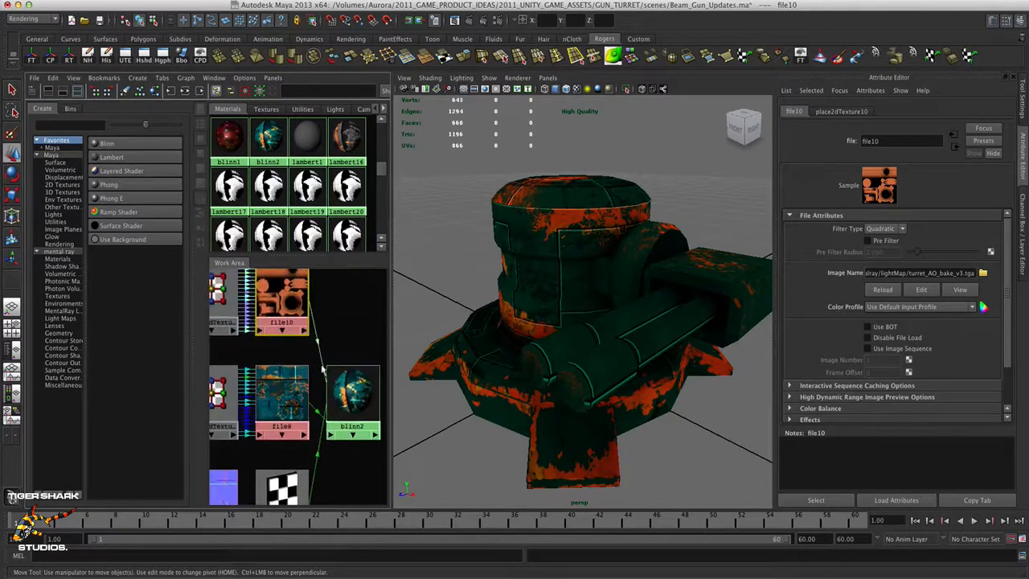
{"action": "left_click", "coordinate": [320, 346]}
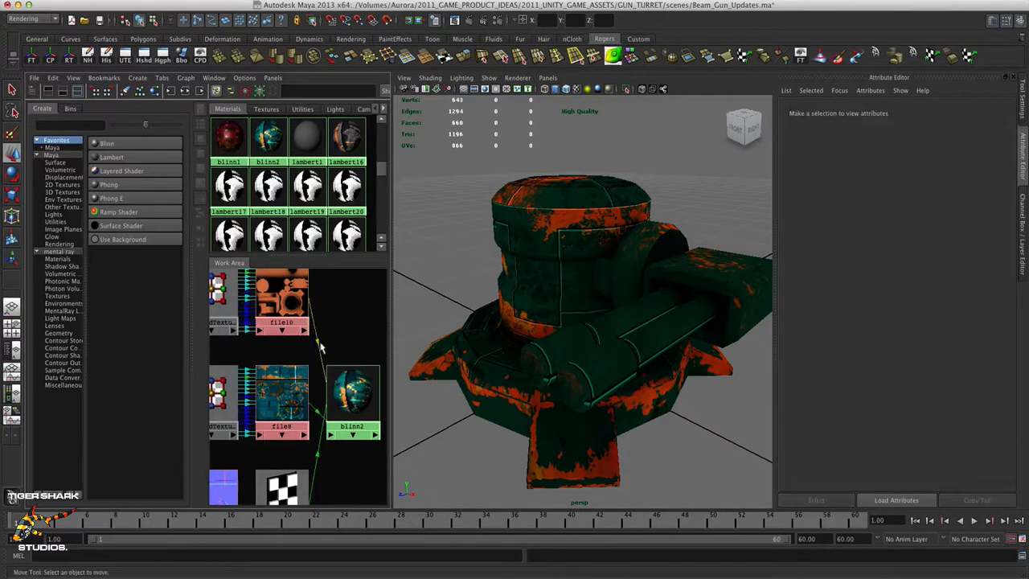
{"action": "key", "text": "Delete"}
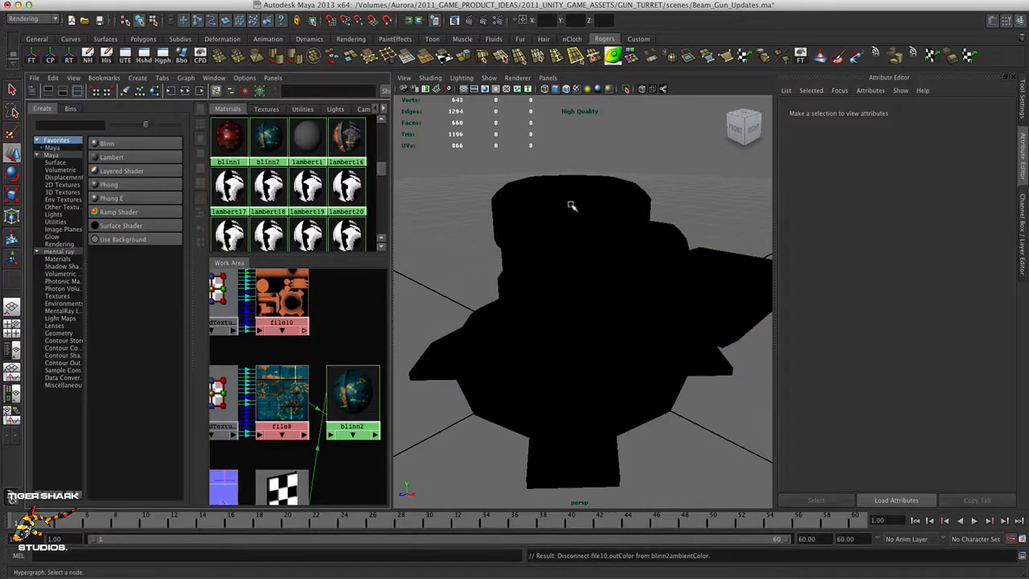
- Reconnect the ambient occlusion file texture's output to the Blinn's ambientColor input
{"action": "left_click", "coordinate": [461, 78]}
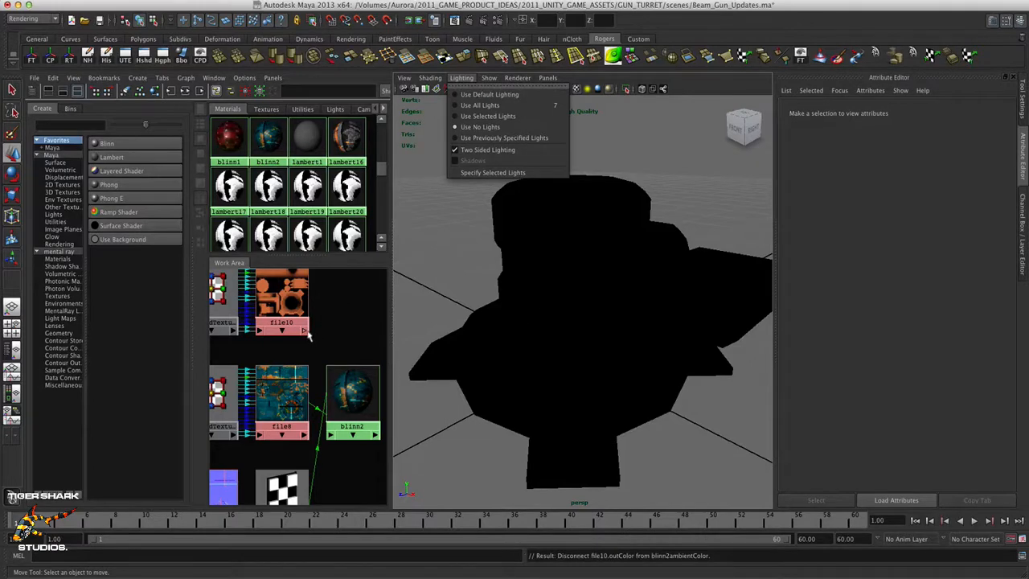
{"action": "left_click", "coordinate": [304, 329]}
{"action": "middle_click_drag", "start_coordinate": [305, 340], "coordinate": [330, 436]}
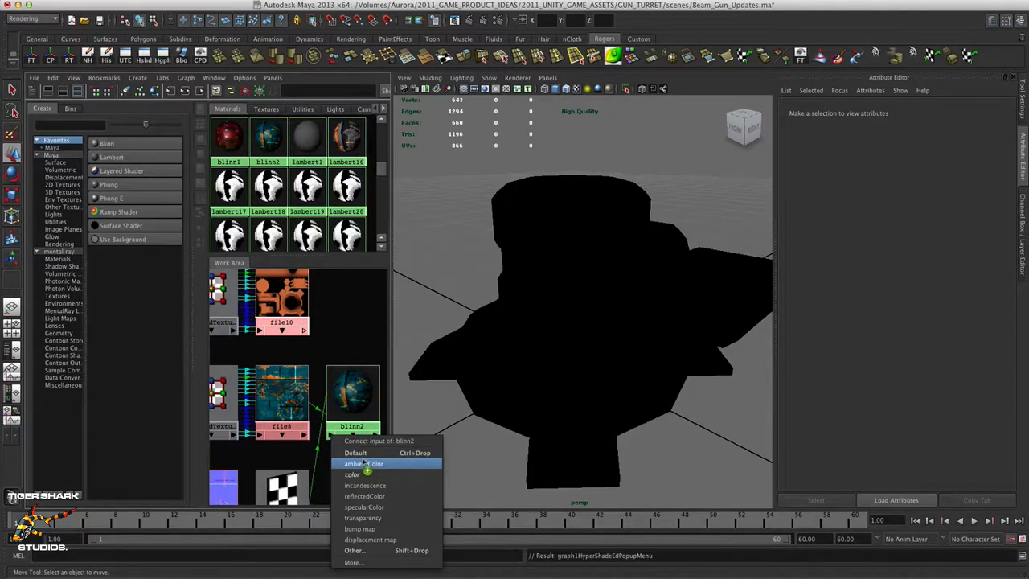
{"action": "left_click", "coordinate": [363, 464]}
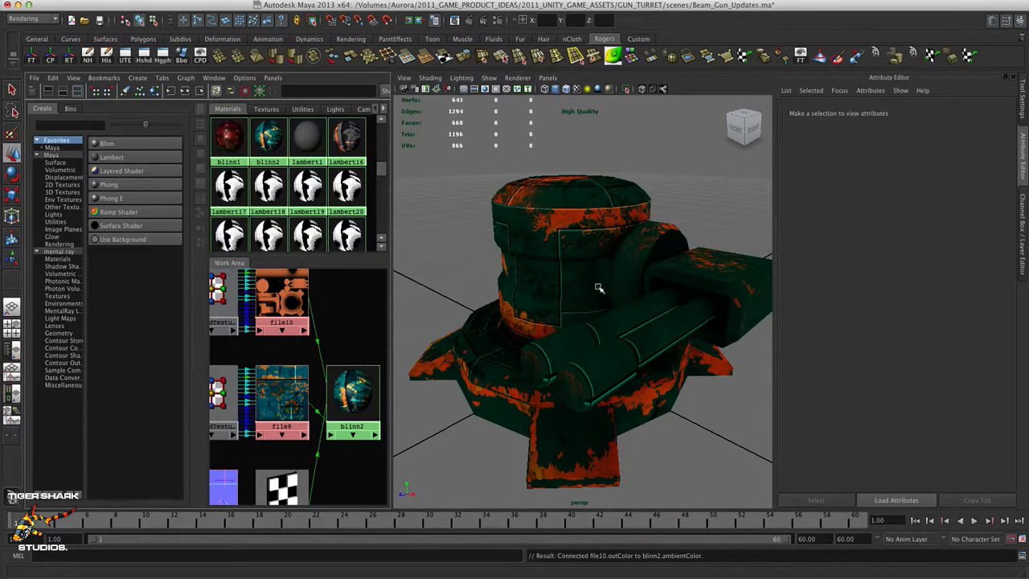
- Switch the ambient occlusion file texture's image to turret_AO_bake_v2.tga in renderData/mentalray/lightMap
{"action": "left_click", "coordinate": [282, 299]}
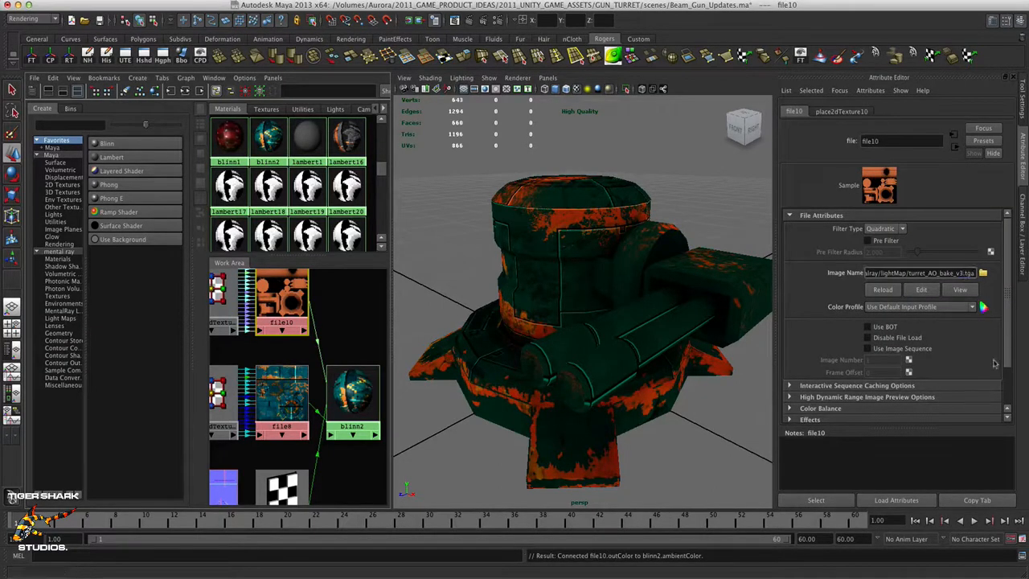
{"action": "key", "text": "BackSpace"}
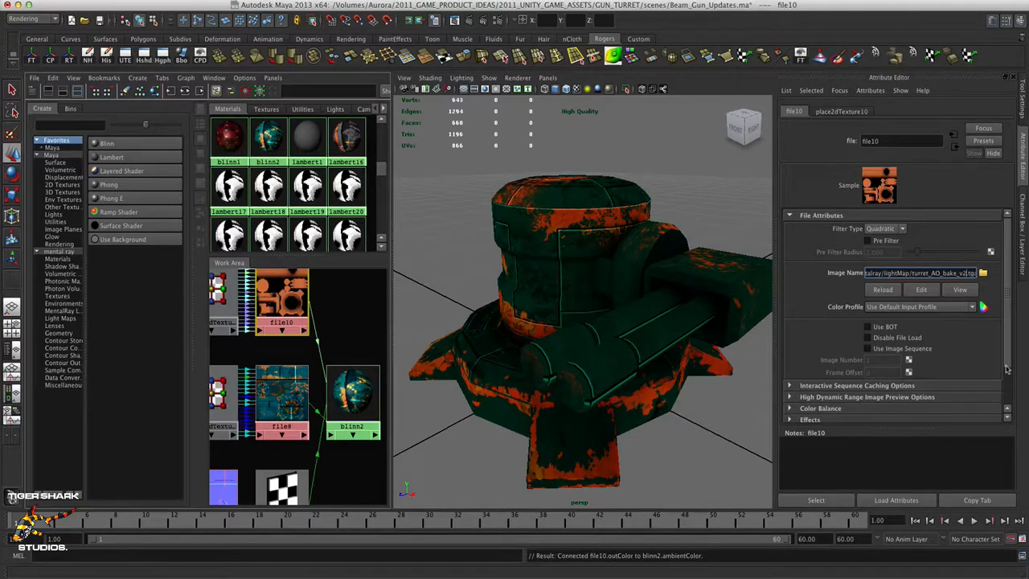
{"action": "type", "text": "2"}
{"action": "key", "text": "Return"}
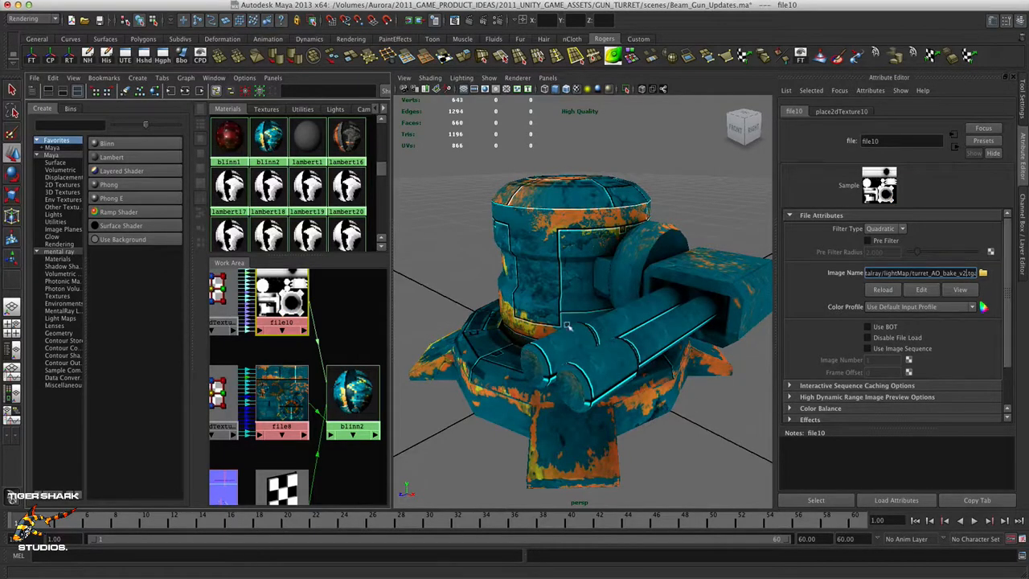
- Examine the Blinn's shading network and the textured turret from several sides with the replaced ambient occlusion map
{"action": "left_click_drag", "start_coordinate": [567, 325], "coordinate": [606, 355], "text": "alt"}
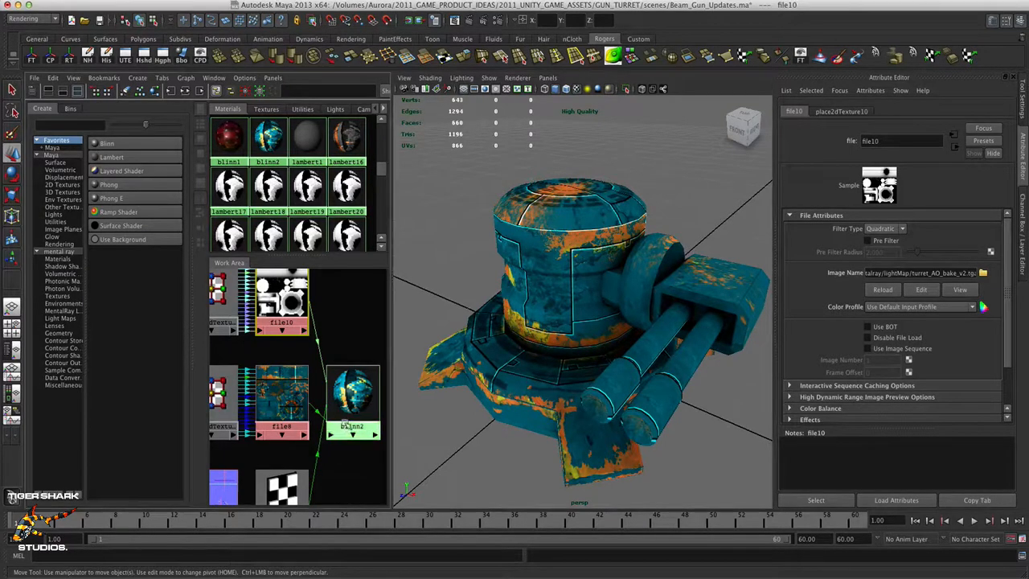
{"action": "scroll", "coordinate": [301, 378], "scroll_direction": "down", "scroll_amount": 2}
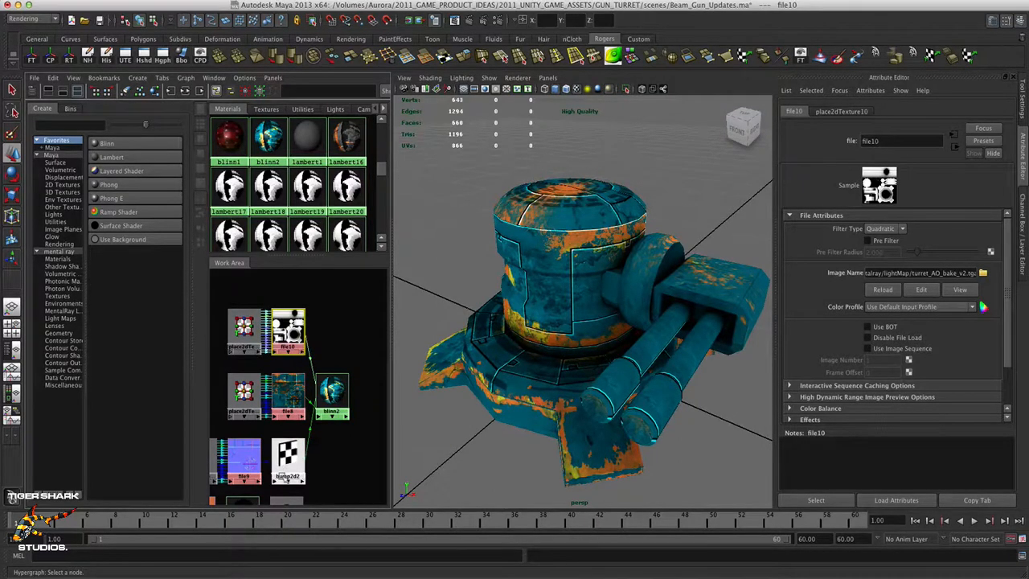
{"action": "middle_click_drag", "start_coordinate": [243, 483], "coordinate": [287, 459], "text": "alt"}
{"action": "middle_click_drag", "start_coordinate": [390, 461], "coordinate": [371, 478], "text": "alt"}
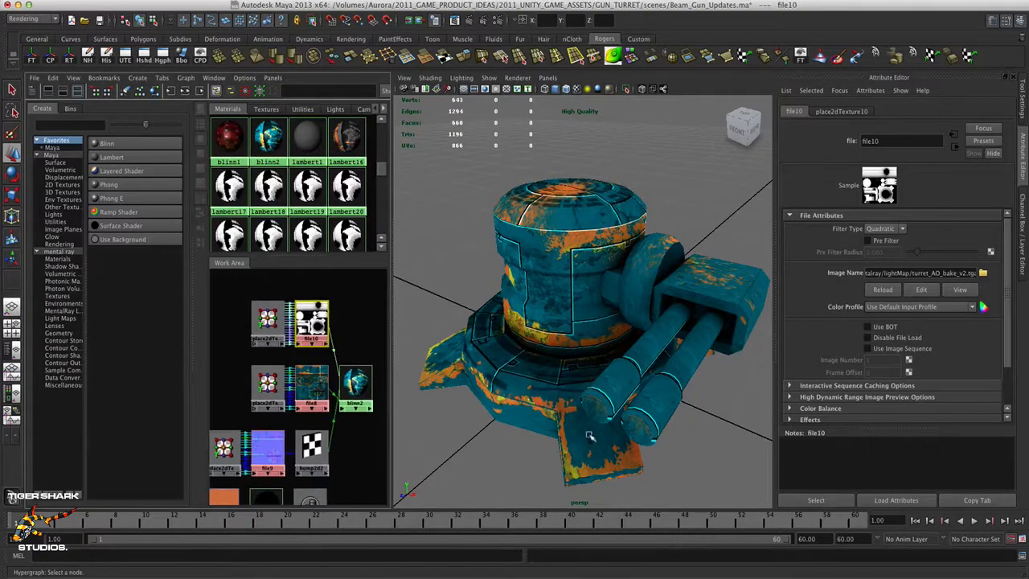
{"action": "left_click_drag", "start_coordinate": [591, 437], "coordinate": [644, 435], "text": "alt"}
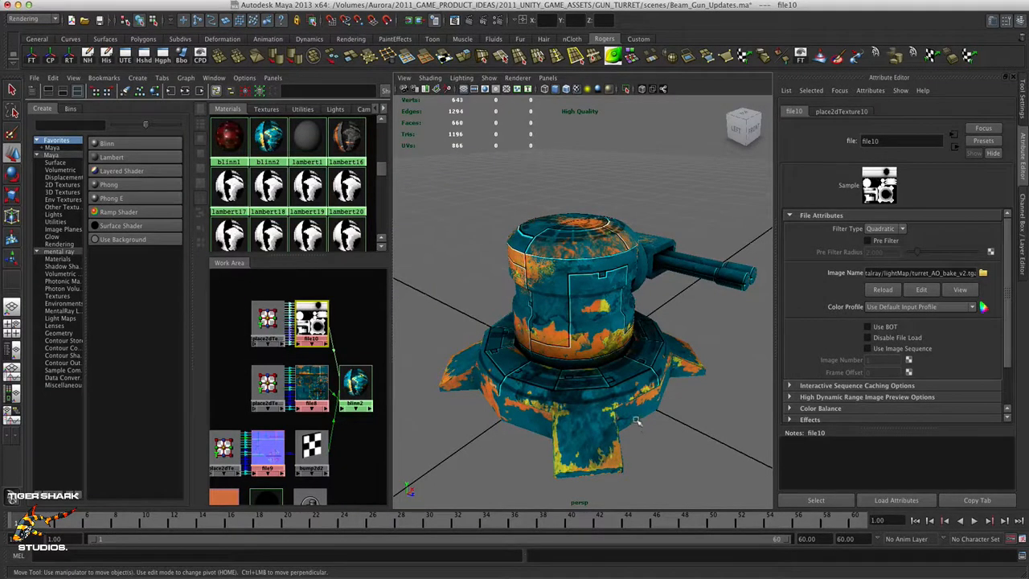
{"action": "mouse_move", "coordinate": [635, 418]}
{"action": "left_mouse_down", "text": "alt"}
{"action": "mouse_move", "coordinate": [616, 421]}
{"action": "mouse_move", "coordinate": [634, 410]}
{"action": "mouse_move", "coordinate": [566, 420]}
{"action": "mouse_move", "coordinate": [636, 432]}
{"action": "left_mouse_up", "text": "alt"}
{"action": "right_click_drag", "start_coordinate": [636, 432], "coordinate": [608, 432], "text": "alt"}
{"action": "middle_click_drag", "start_coordinate": [609, 432], "coordinate": [616, 432], "text": "alt"}
{"action": "mouse_move", "coordinate": [616, 431]}
{"action": "left_mouse_down", "text": "alt"}
{"action": "mouse_move", "coordinate": [591, 434]}
{"action": "mouse_move", "coordinate": [614, 435]}
{"action": "left_mouse_up", "text": "alt"}
{"action": "right_click_drag", "start_coordinate": [614, 435], "coordinate": [611, 437], "text": "alt"}
{"action": "left_click_drag", "start_coordinate": [611, 438], "coordinate": [628, 425], "text": "alt"}
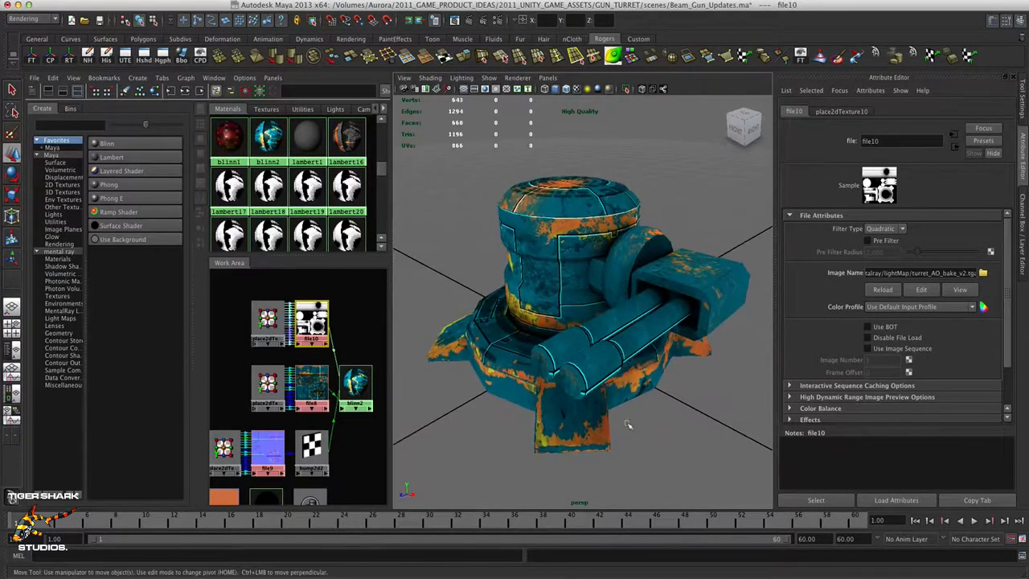